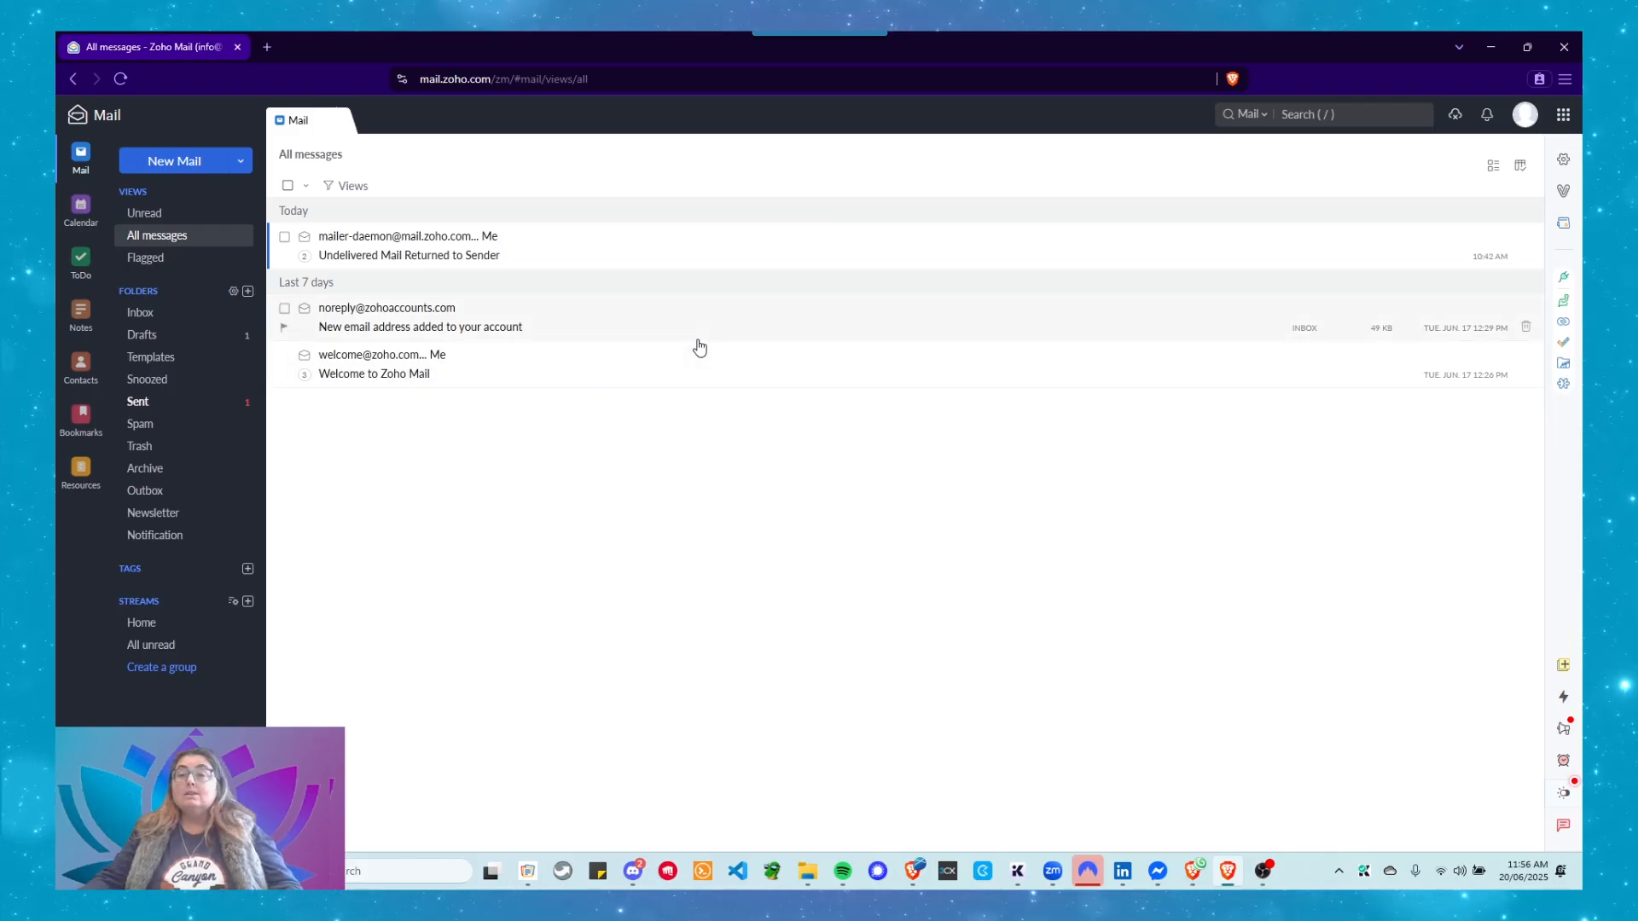
pyautogui.rightClick(626, 258)
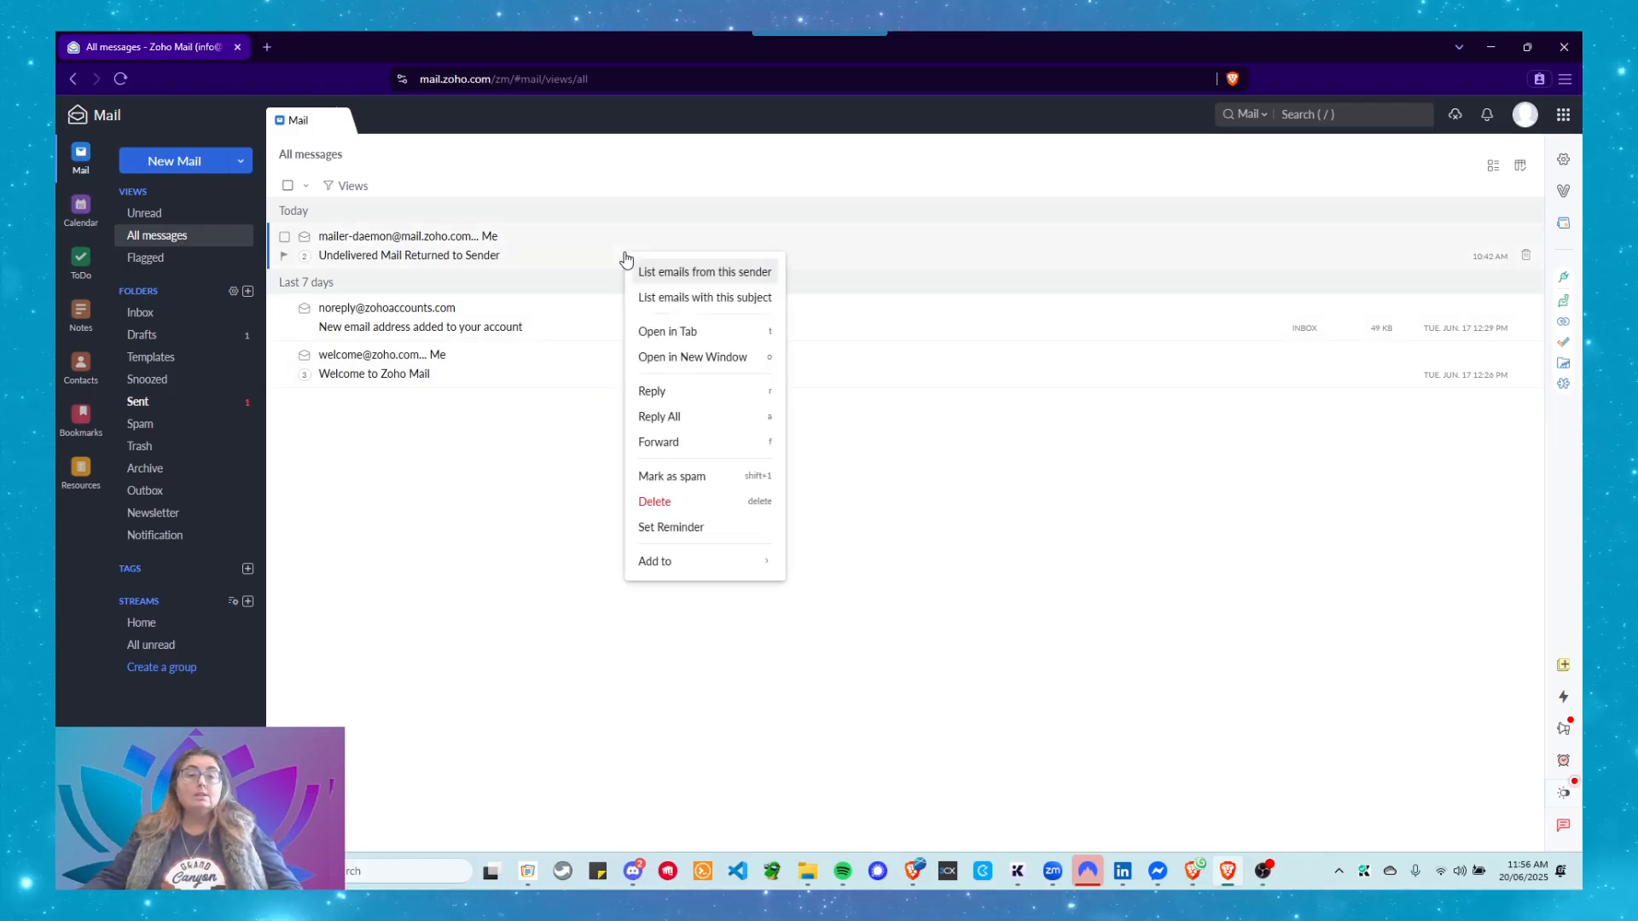
pyautogui.click(524, 502)
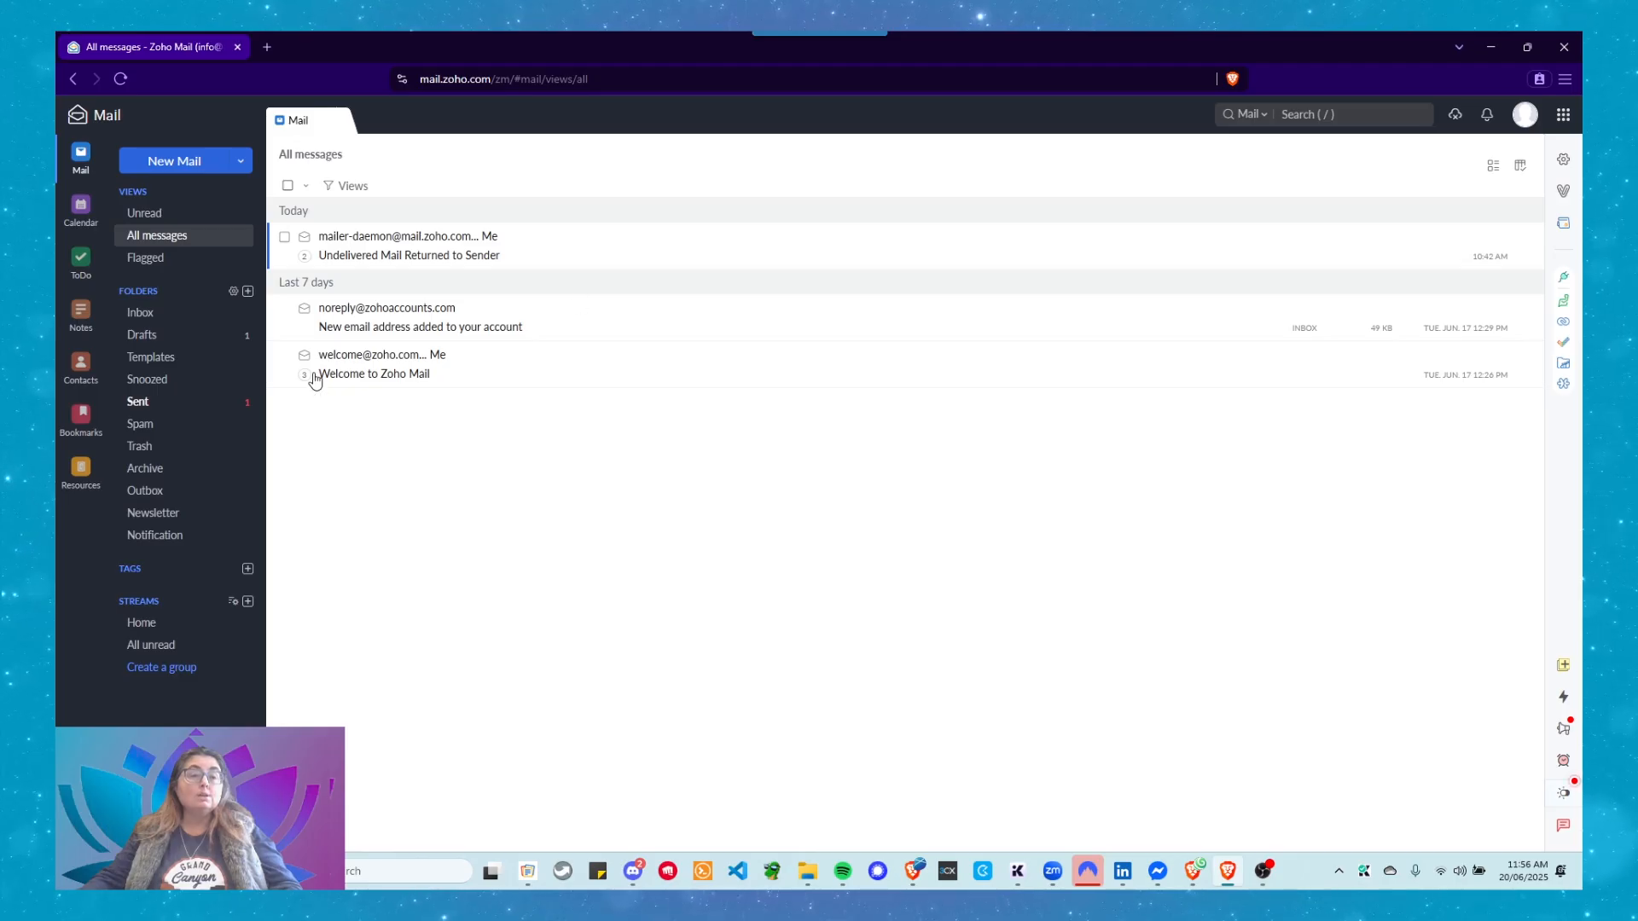
pyautogui.rightClick(543, 245)
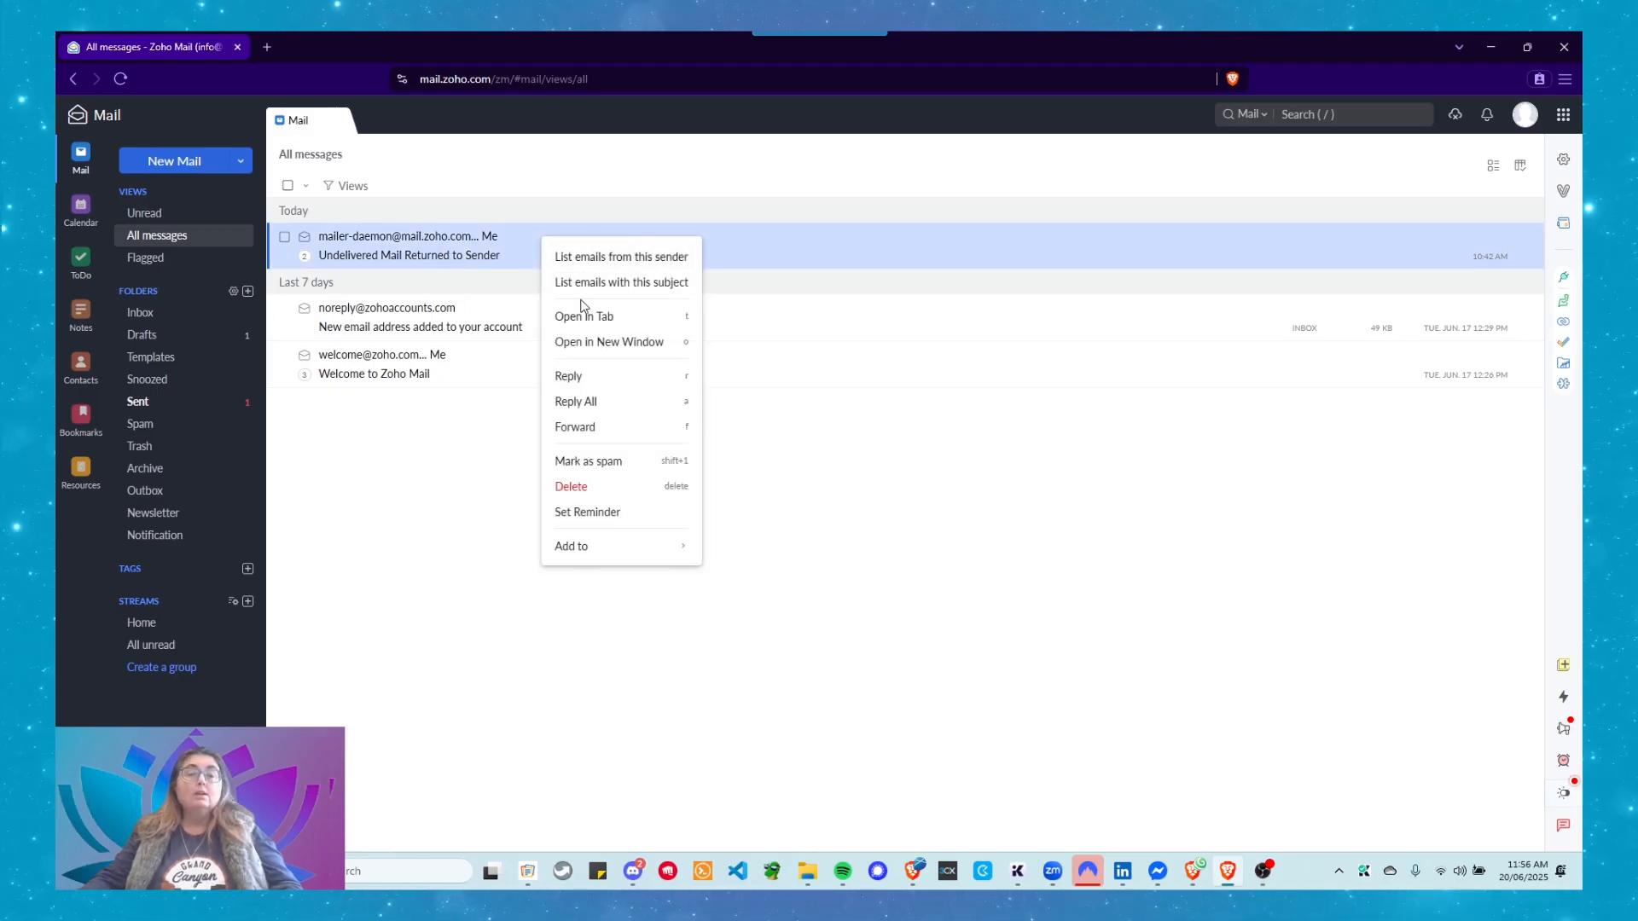
pyautogui.moveTo(588, 556)
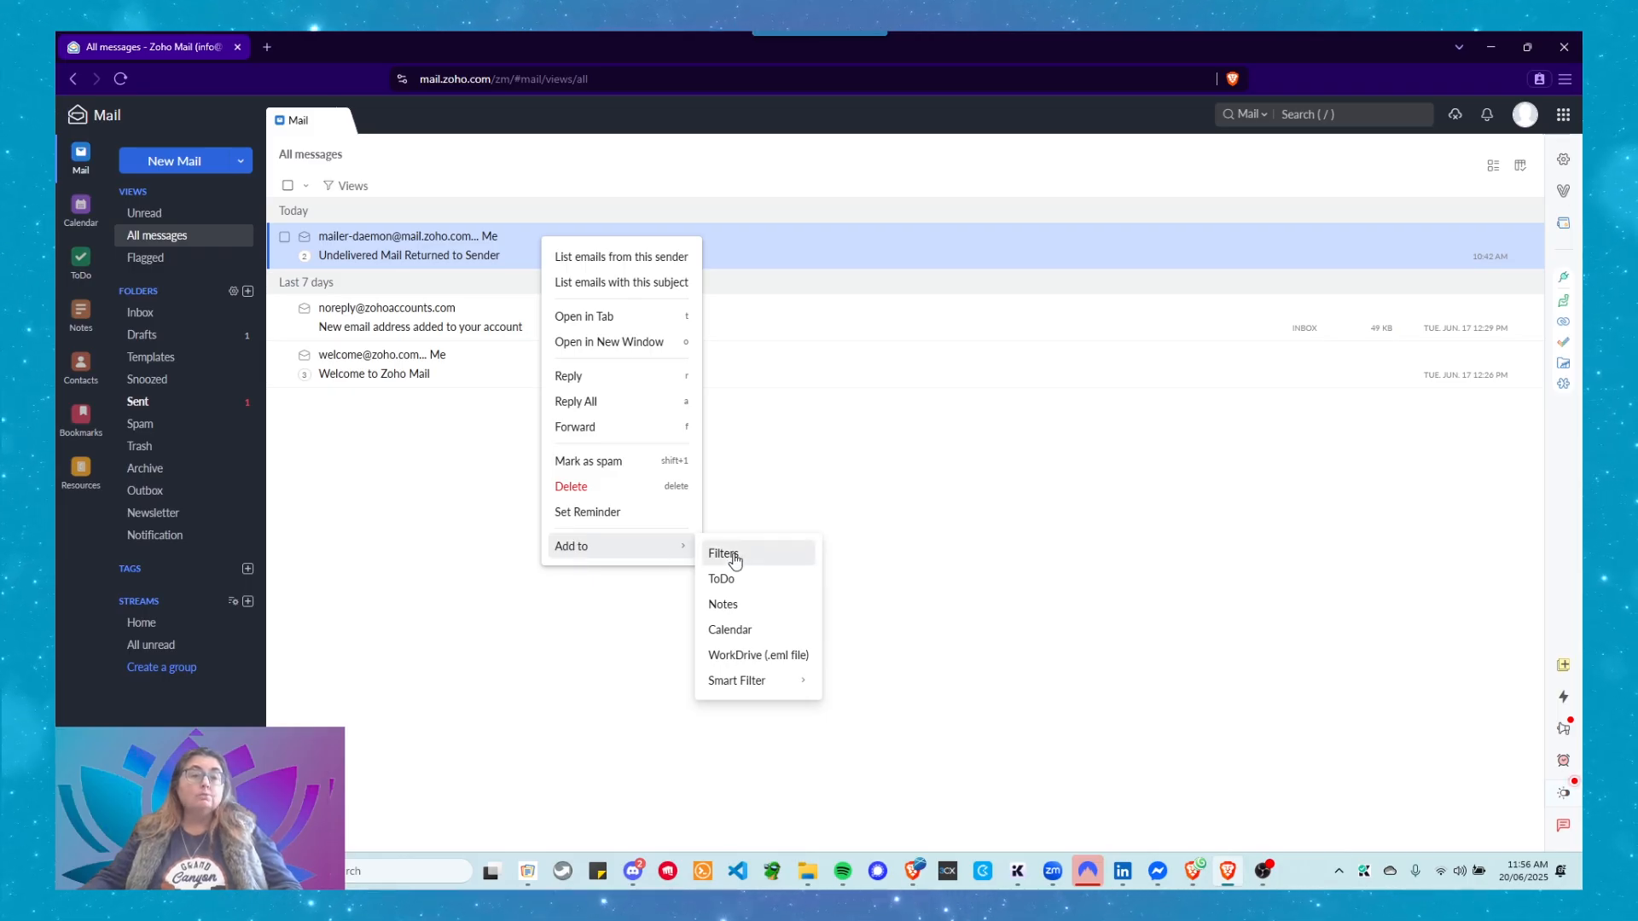
pyautogui.click(470, 380)
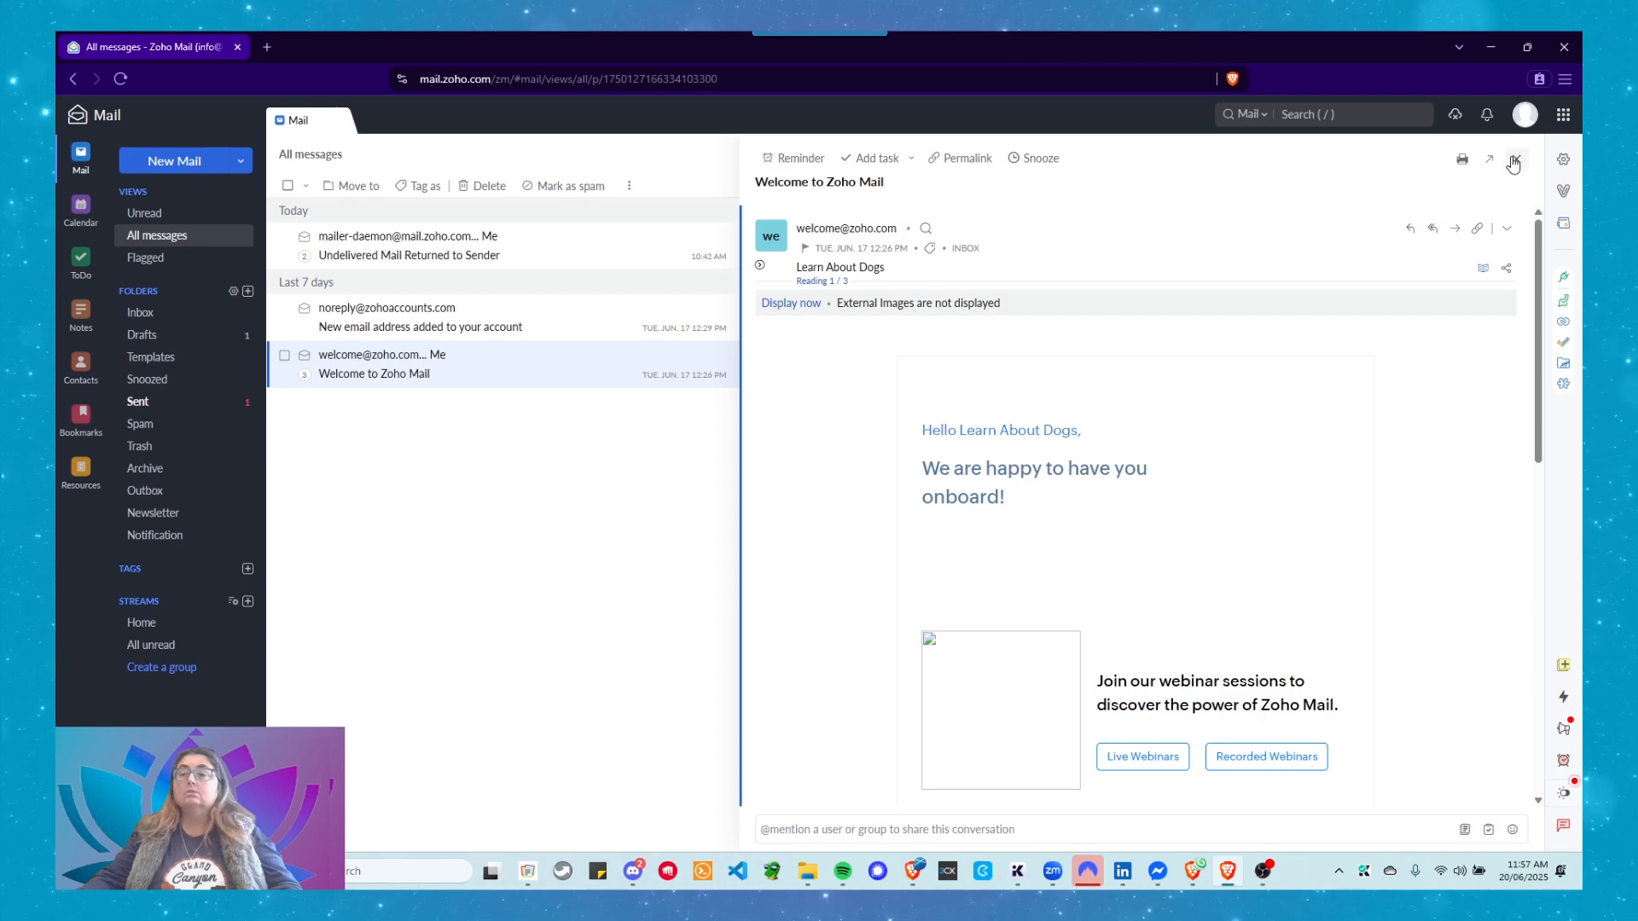
pyautogui.click(1516, 160)
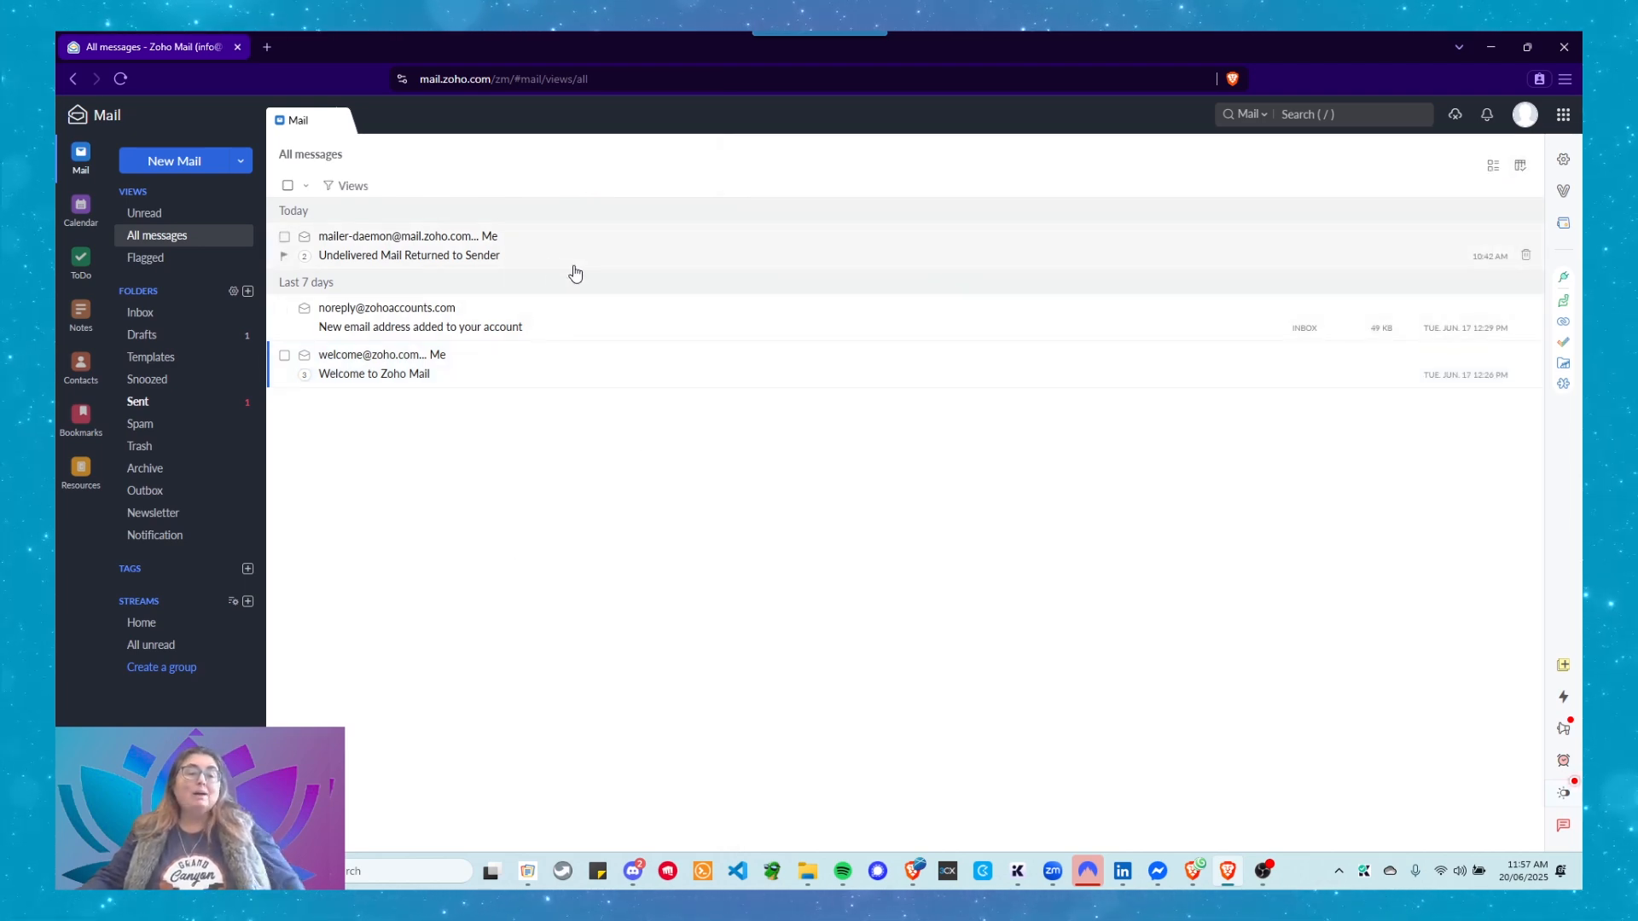
# - Create a filter from the "Welcome to Zoho Mail" message and name it "From Zoho.com"
pyautogui.rightClick(532, 373)
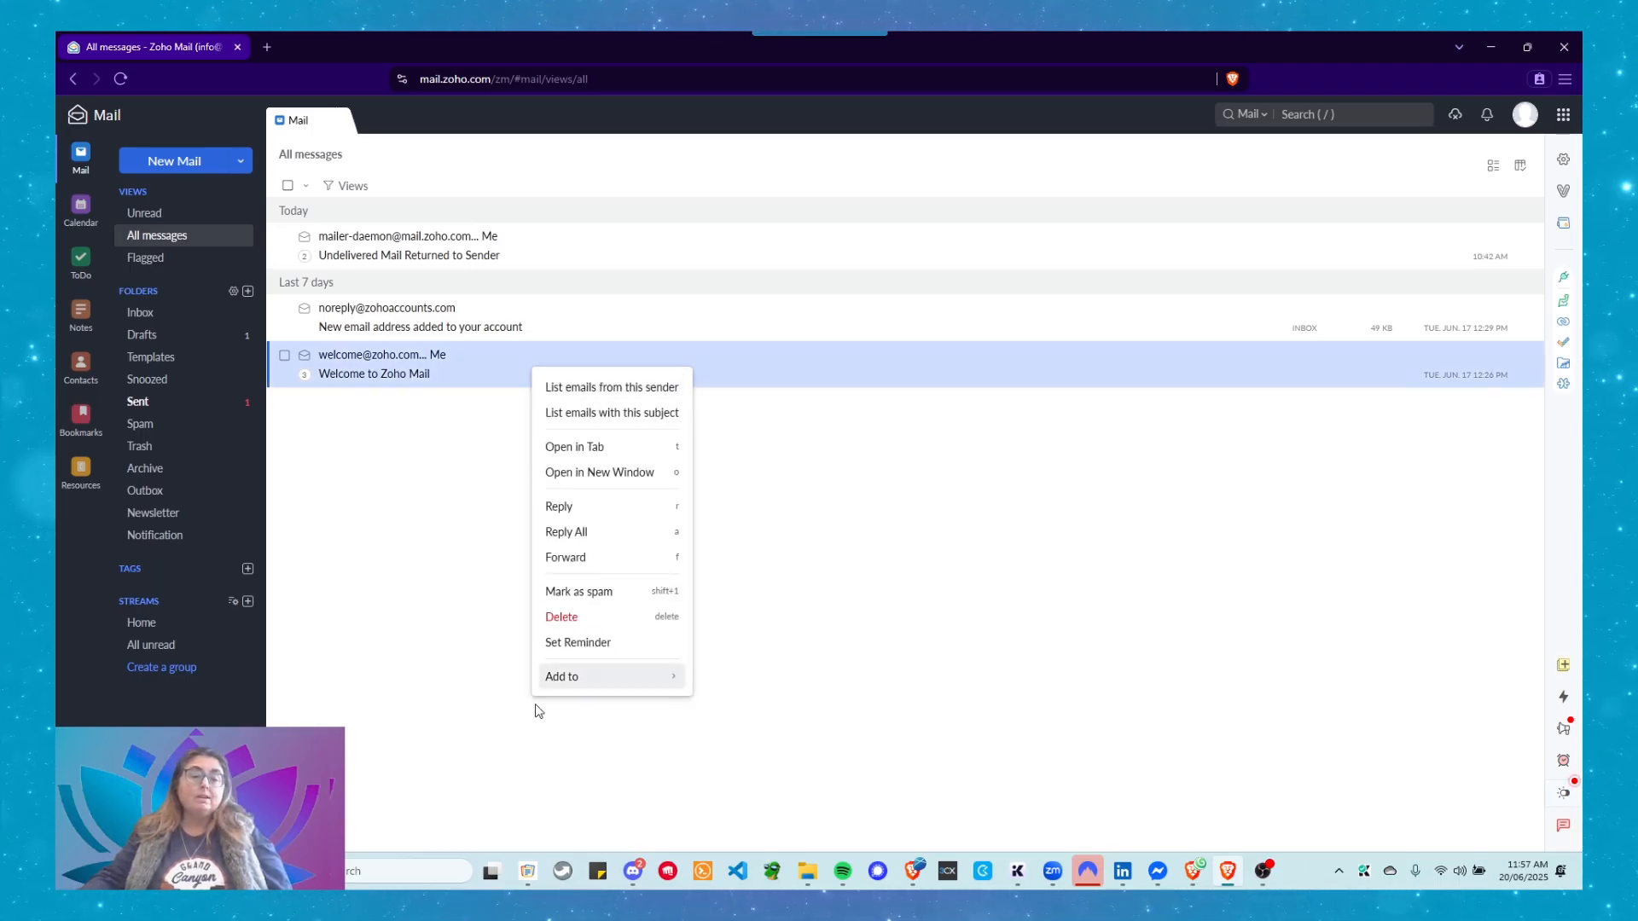
pyautogui.moveTo(561, 680)
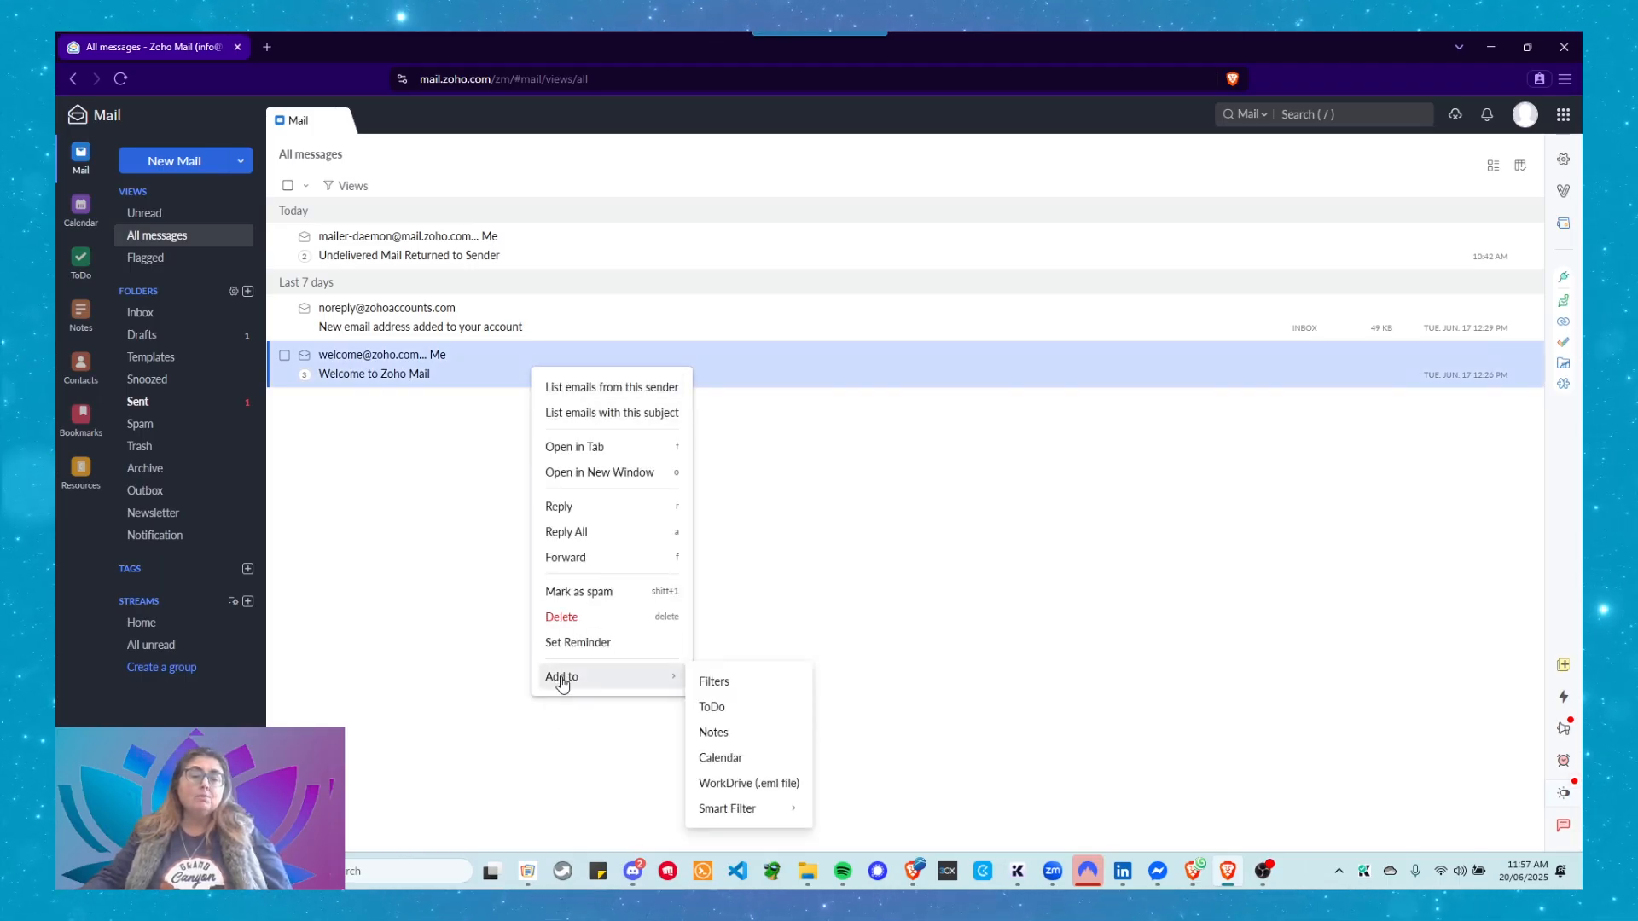
pyautogui.click(735, 688)
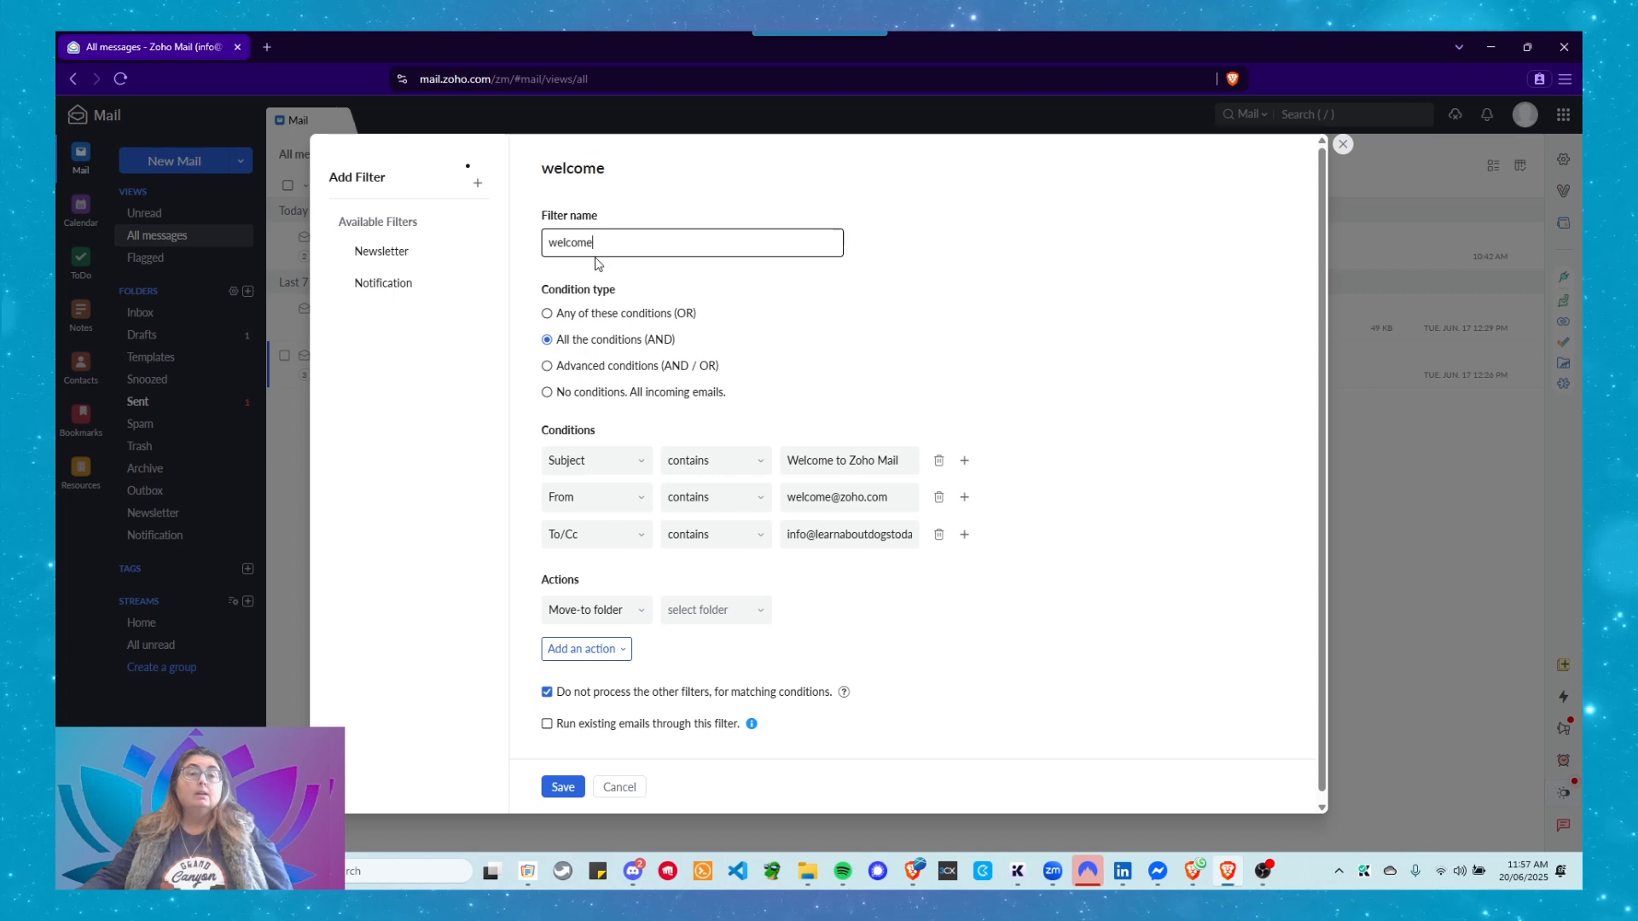
pyautogui.moveTo(597, 248); pyautogui.dragTo(526, 228)
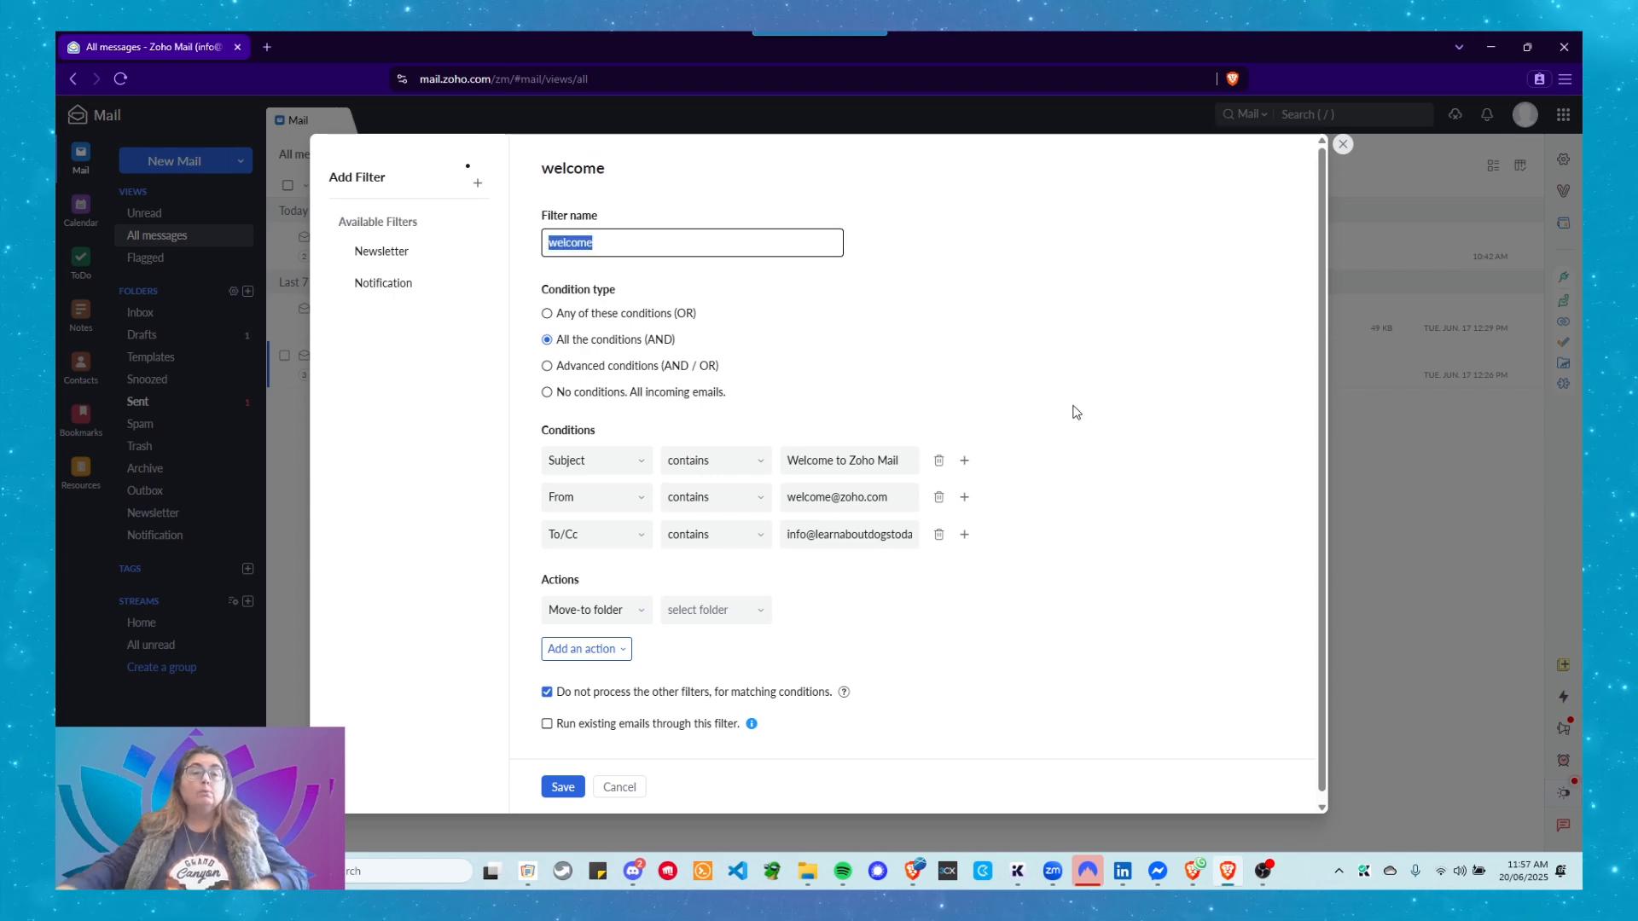
pyautogui.write('From ')
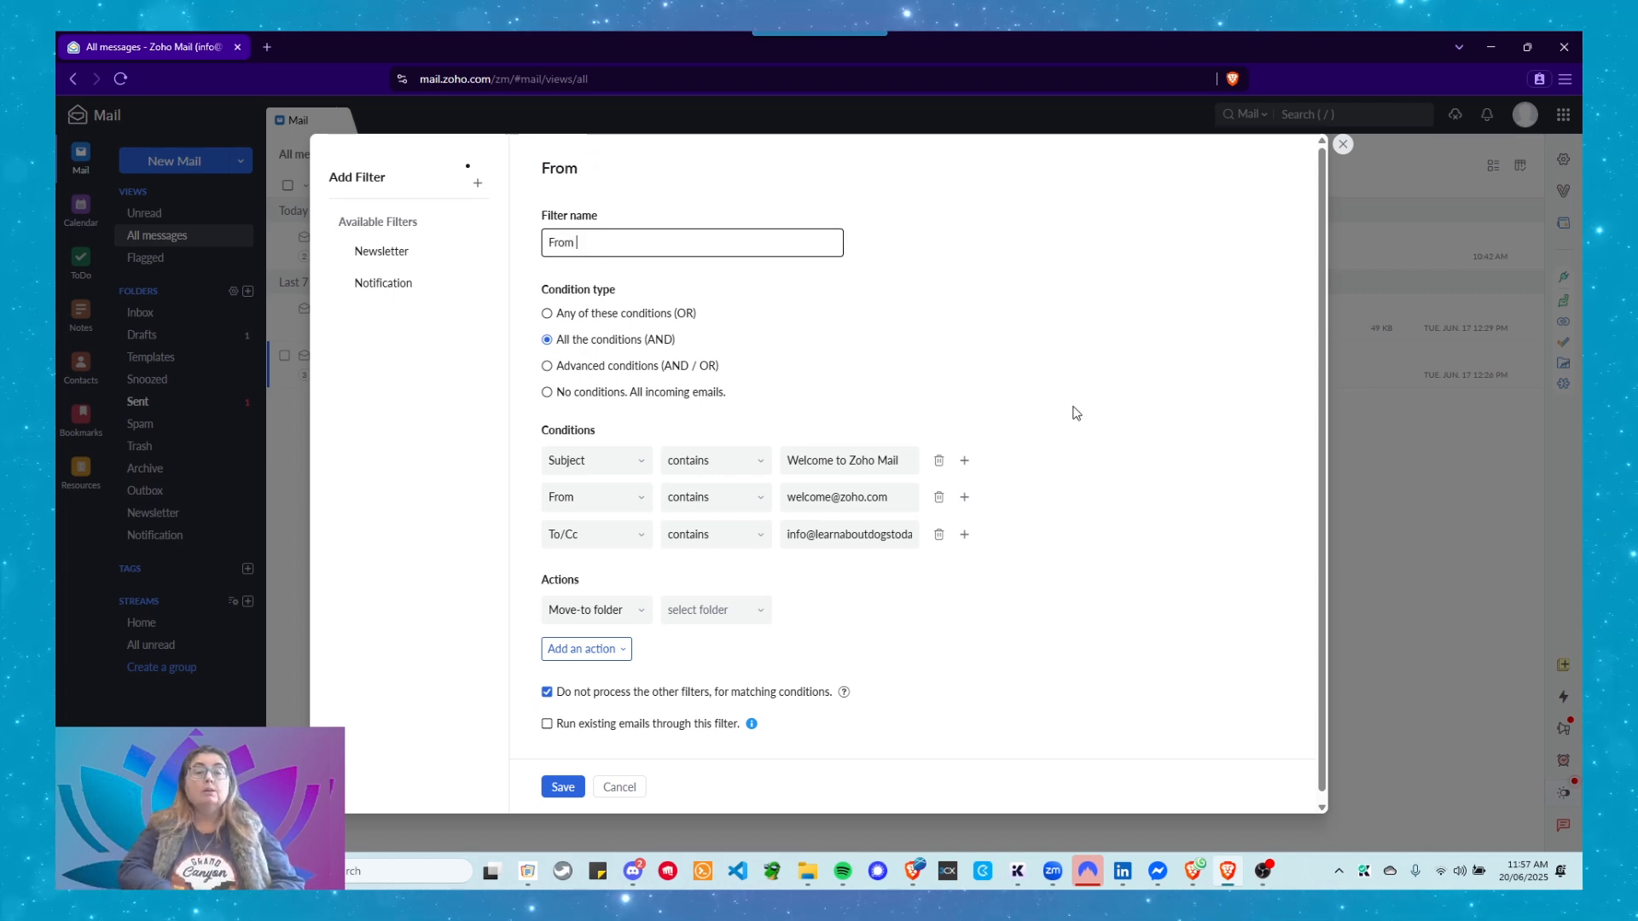
pyautogui.write('Zho')
pyautogui.write('om')
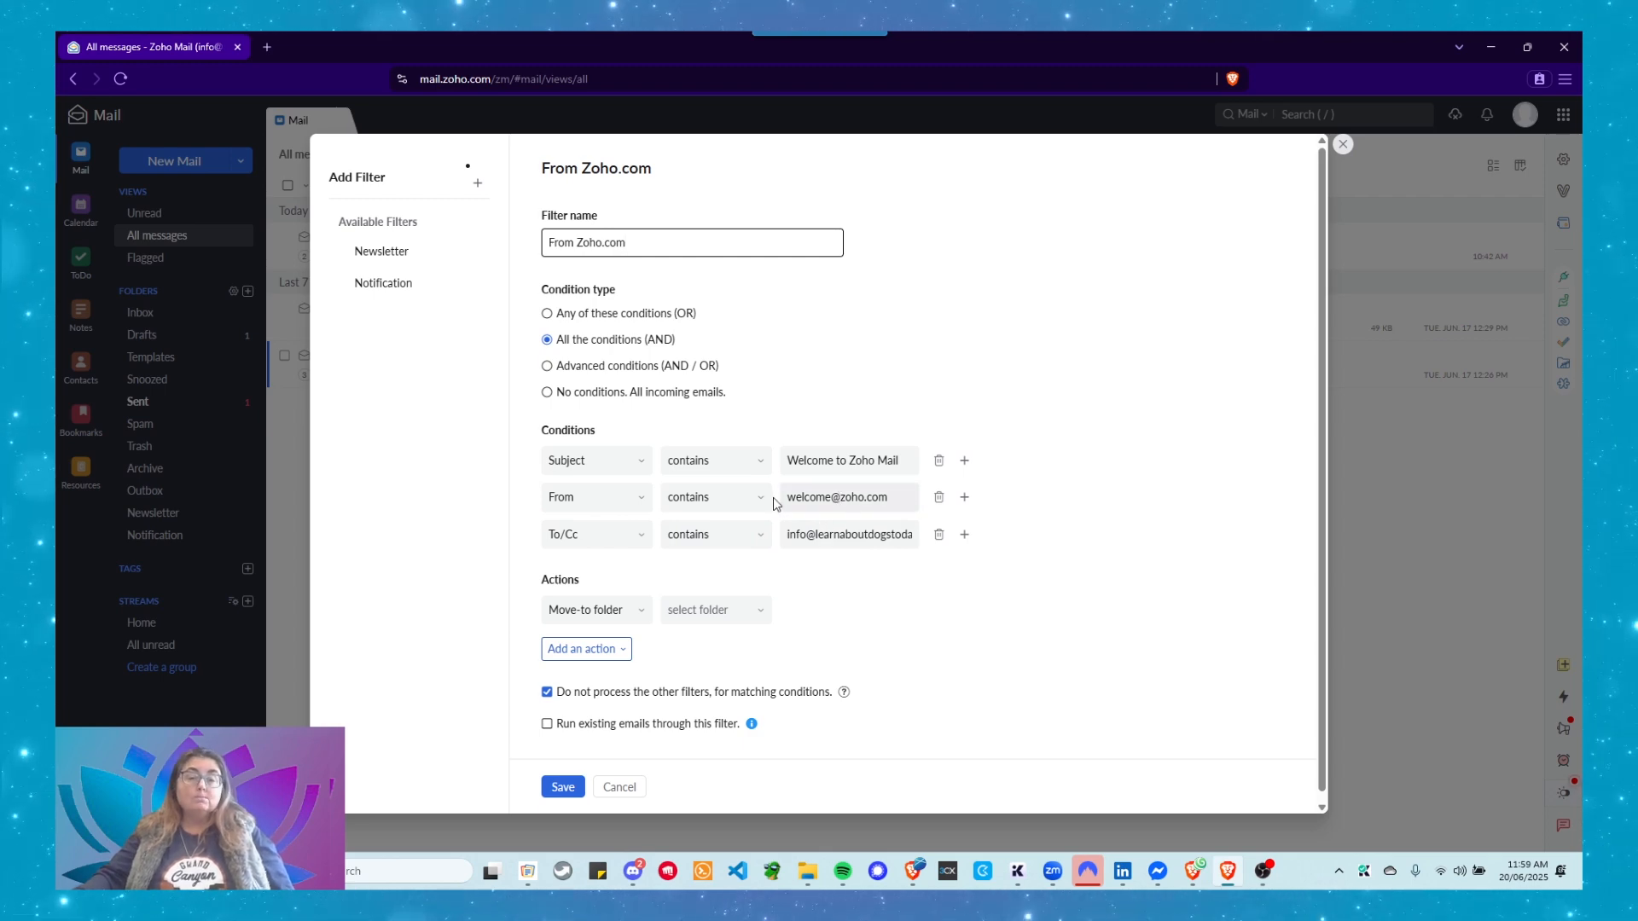
# - Remove the Subject and To/Cc conditions and shorten the remaining From contains condition to "zoho.com"
pyautogui.click(939, 461)
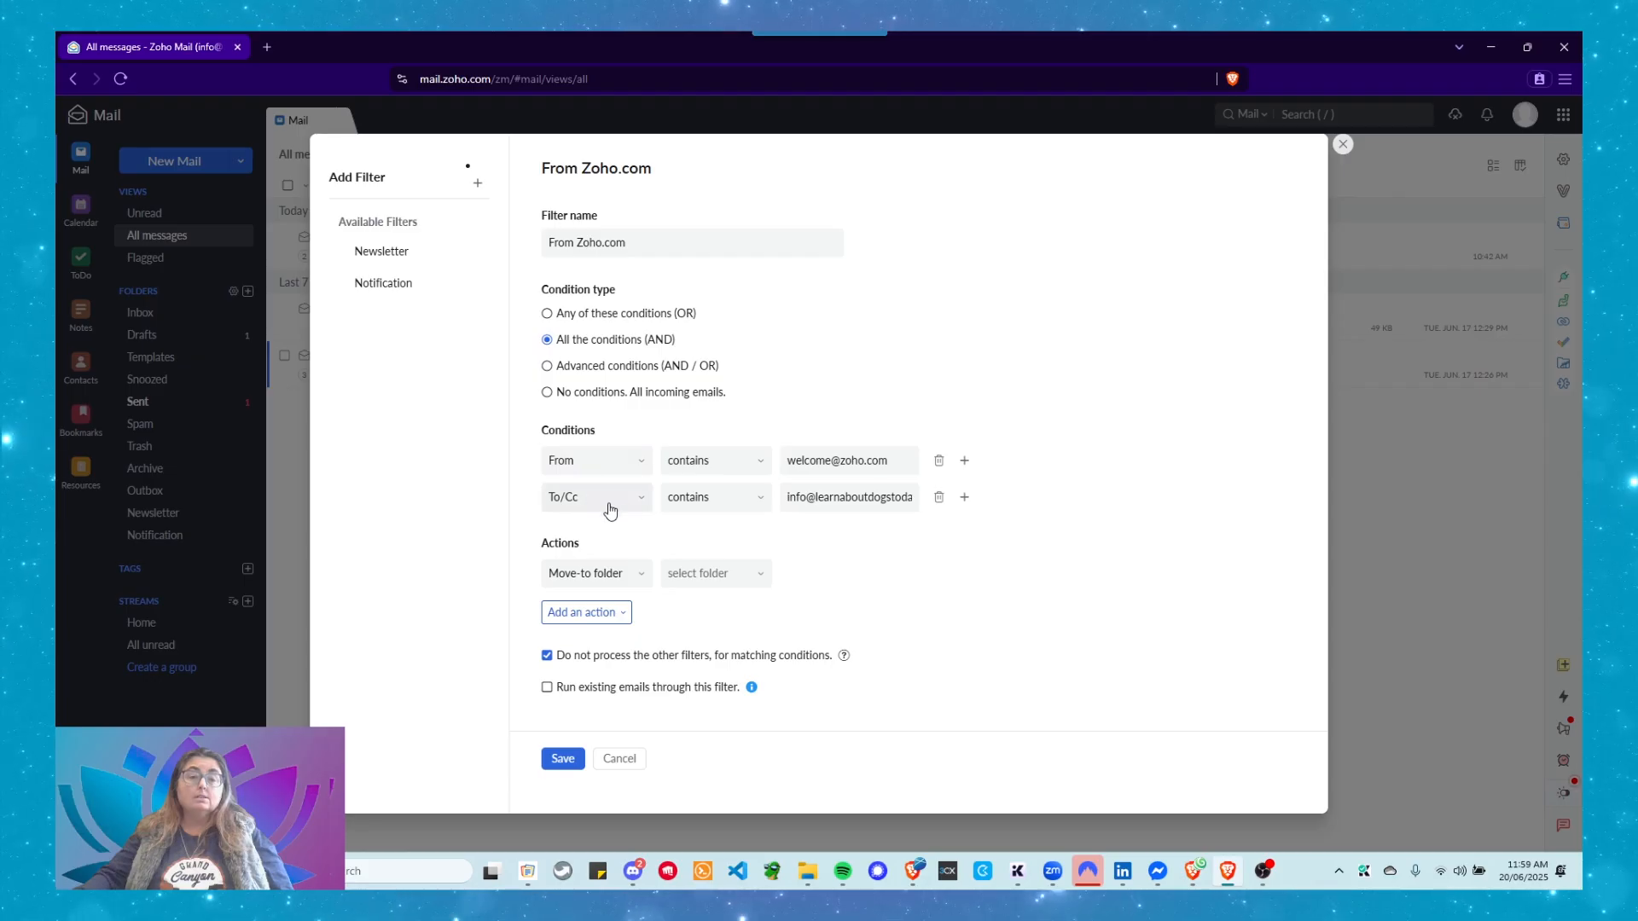
pyautogui.click(939, 498)
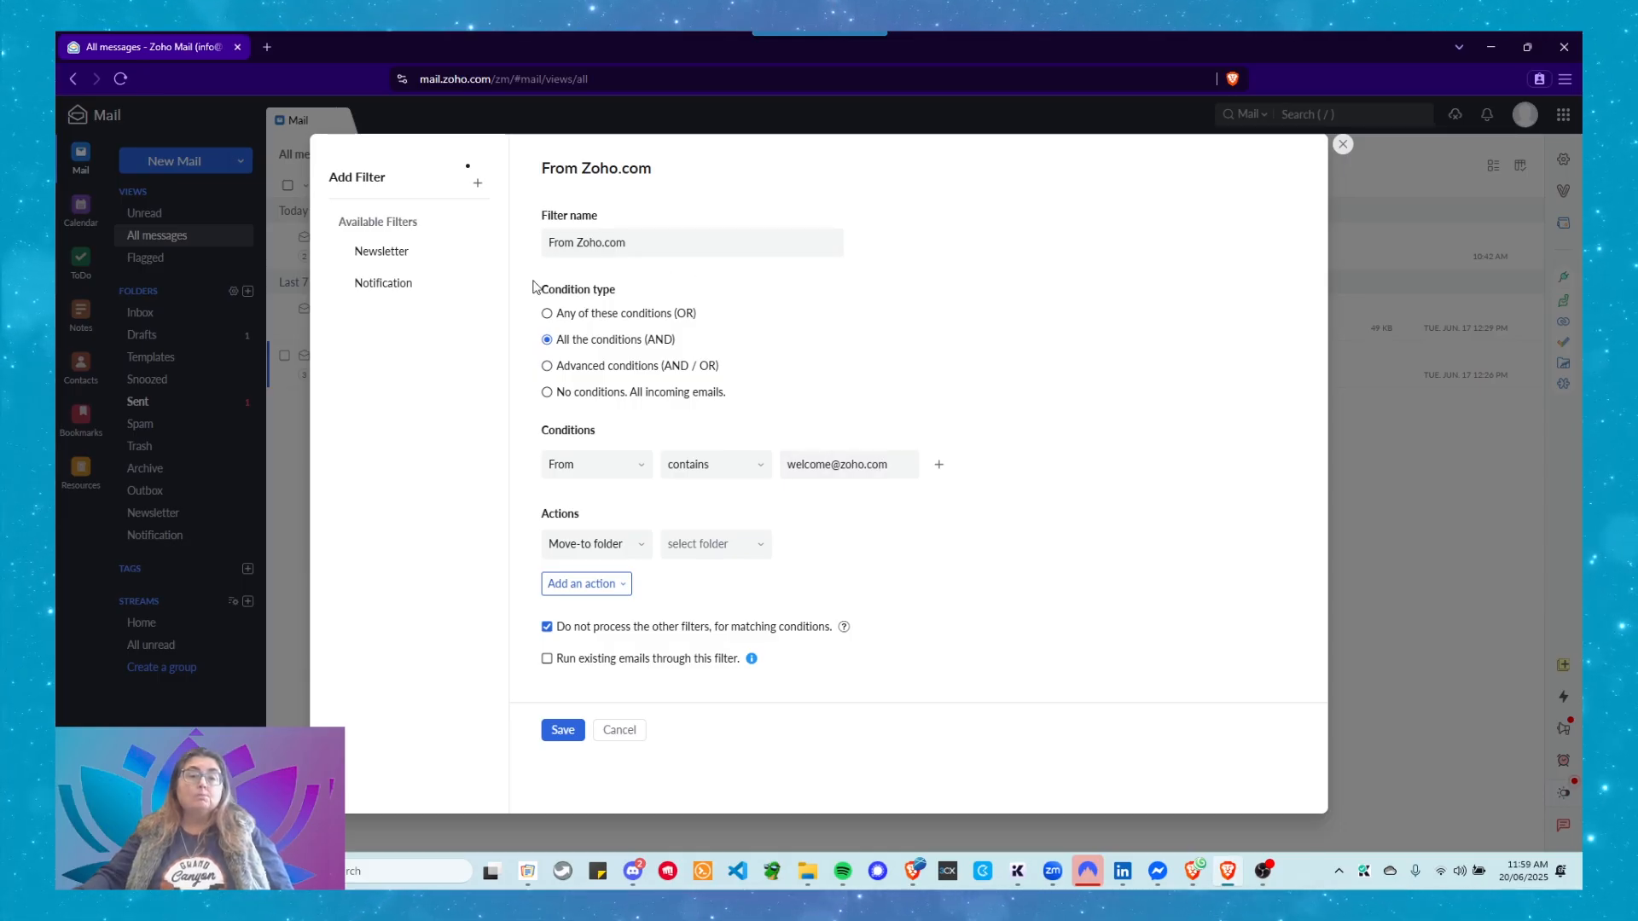
pyautogui.moveTo(843, 464); pyautogui.dragTo(768, 459)
pyautogui.press('BackSpace')
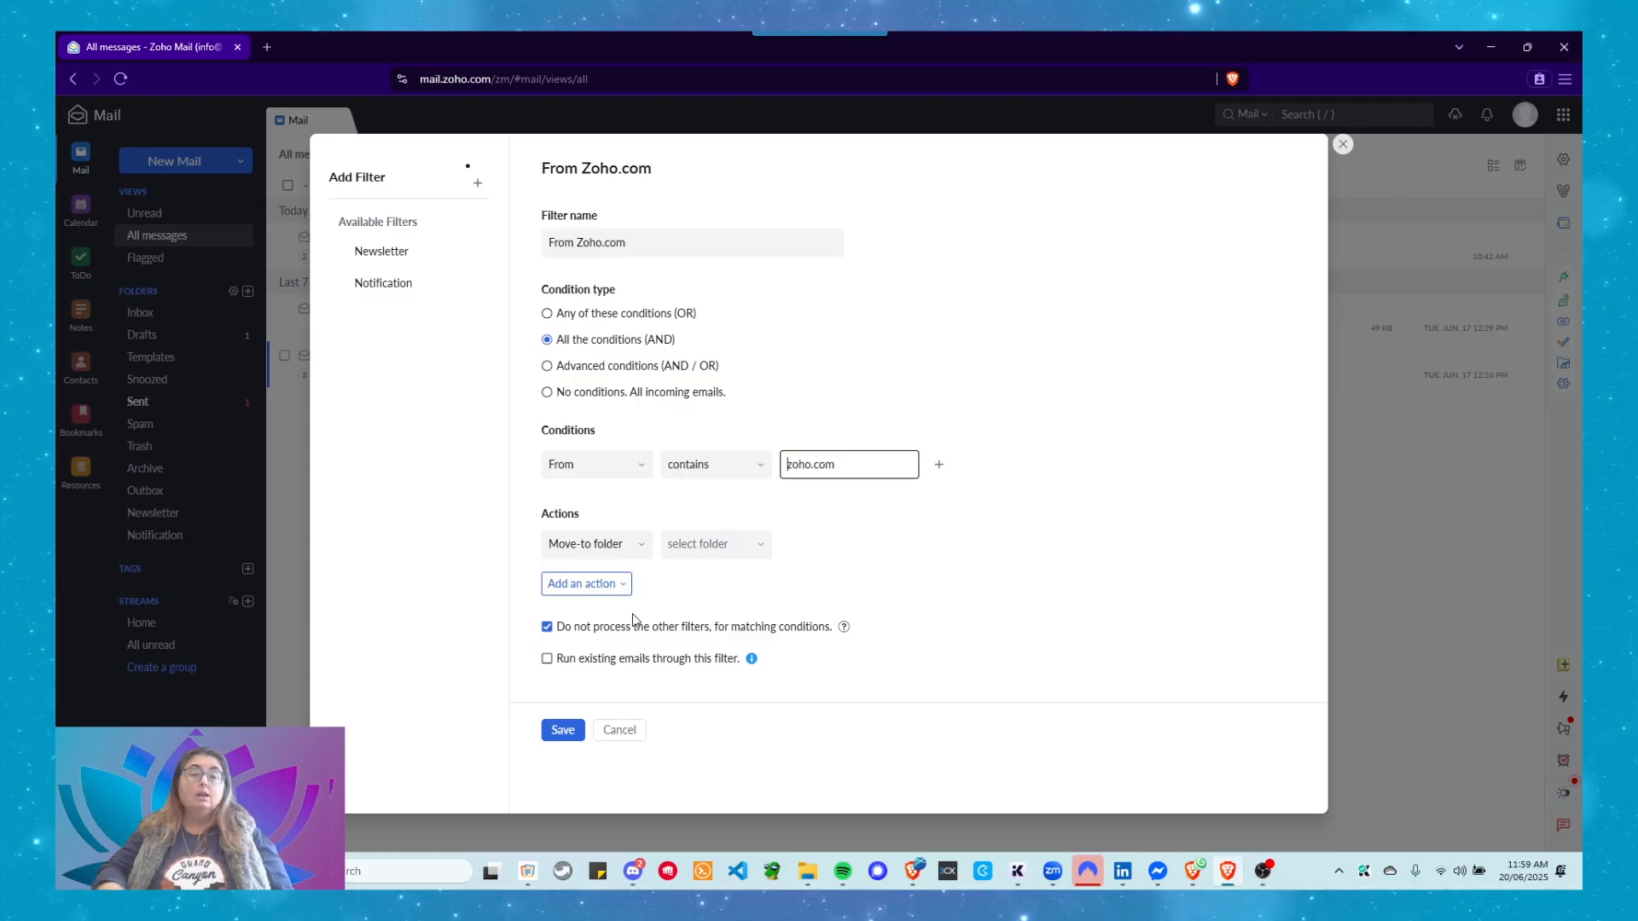
pyautogui.click(985, 509)
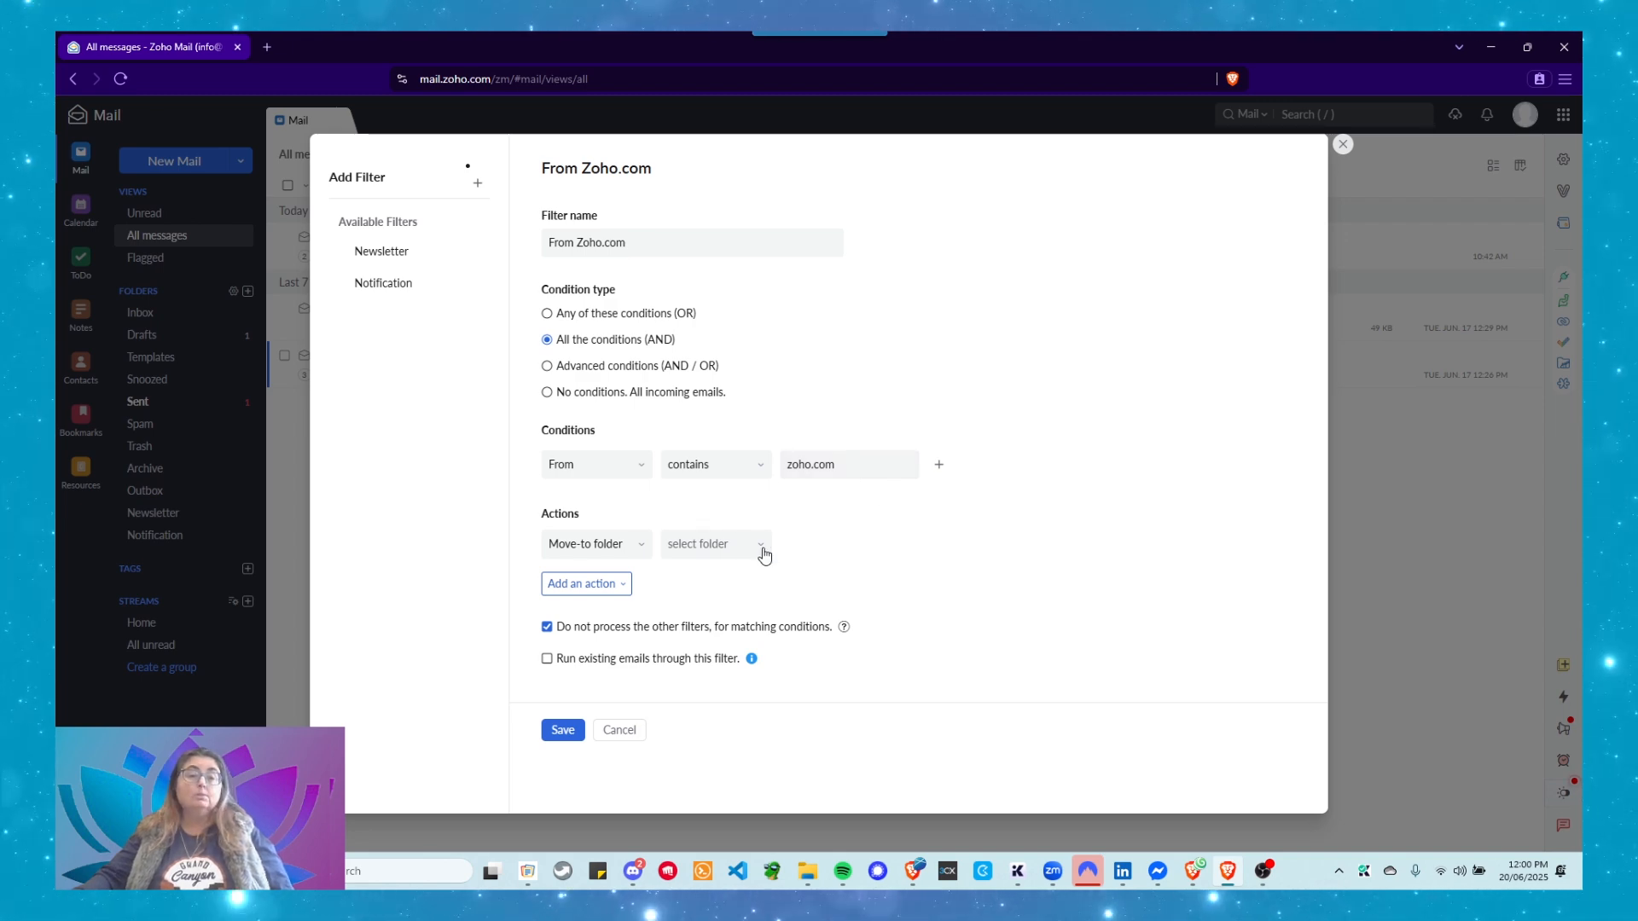
pyautogui.click(710, 547)
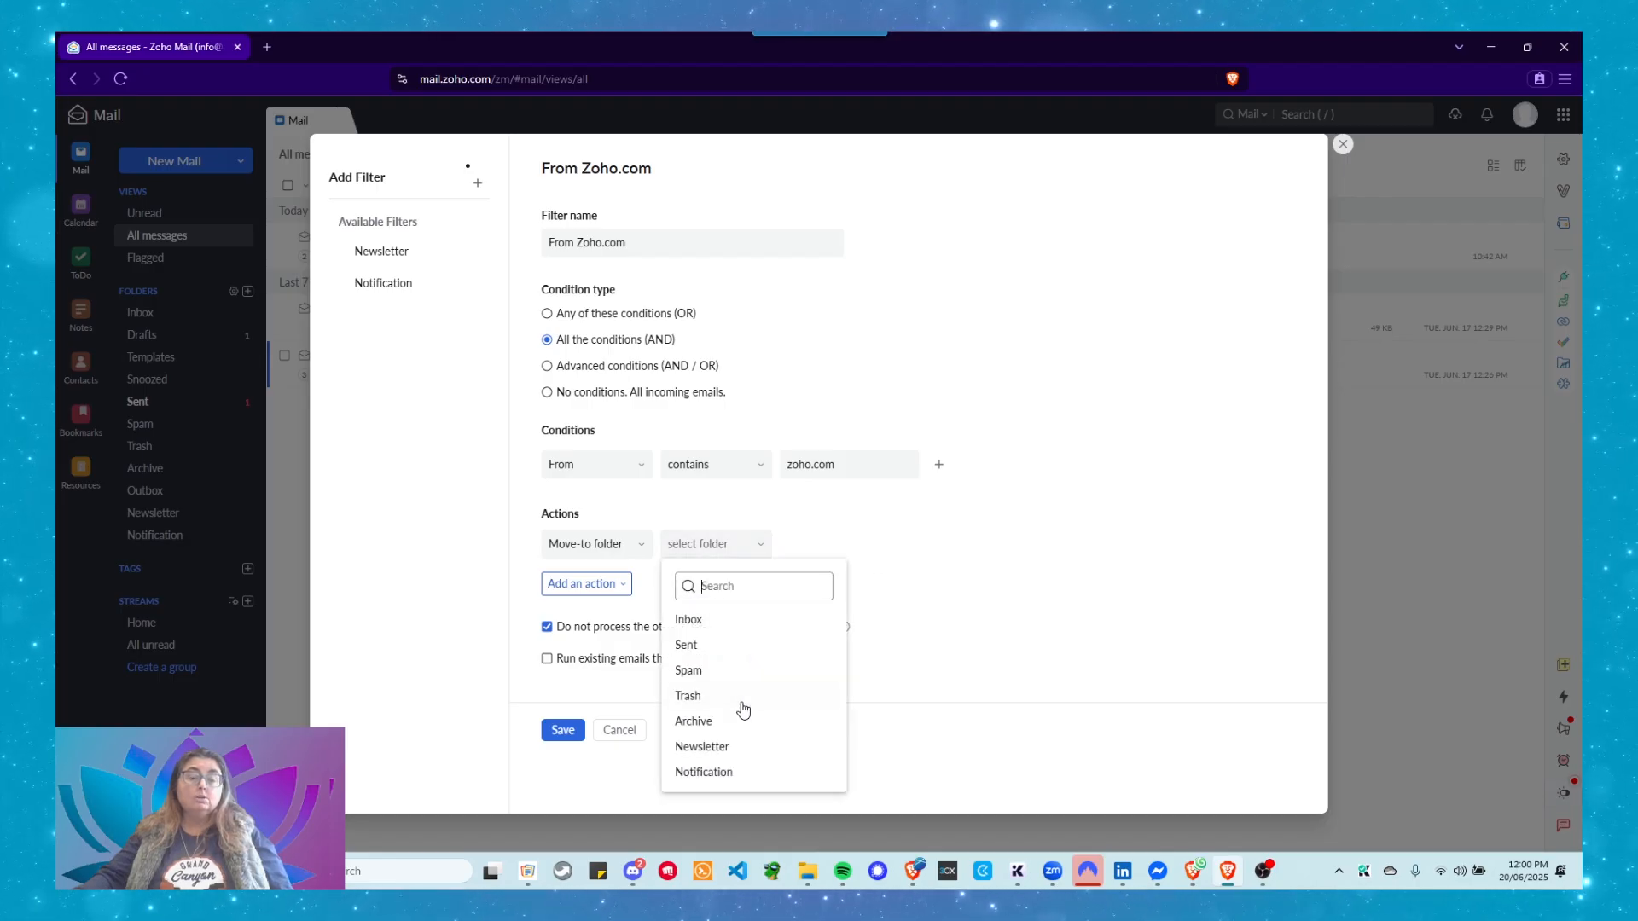
pyautogui.click(731, 584)
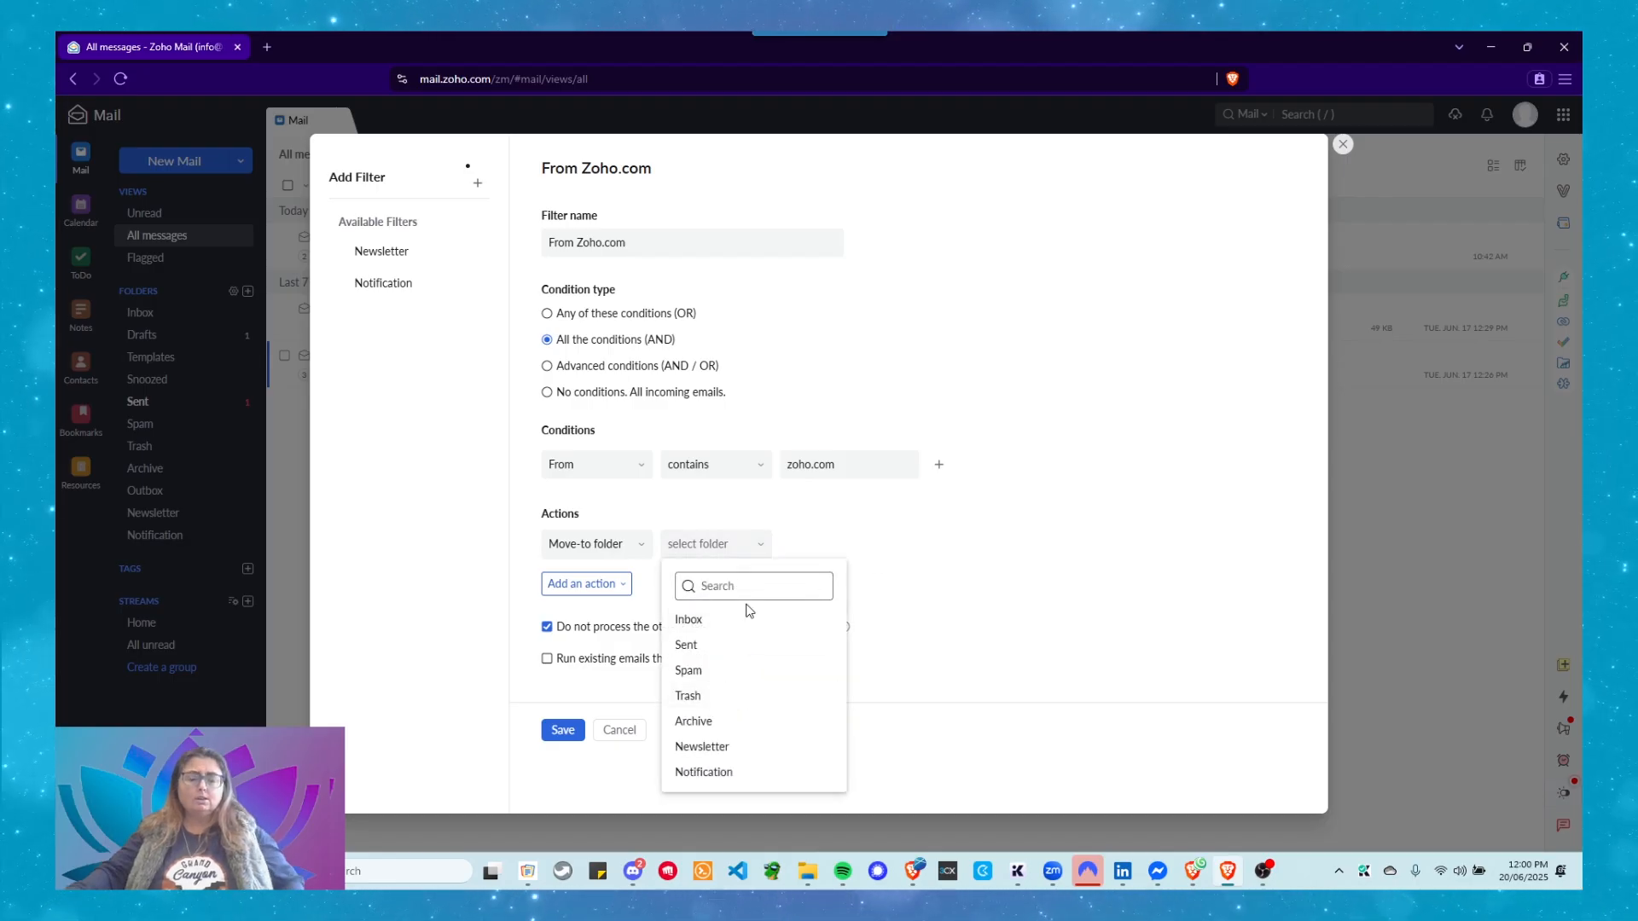
pyautogui.write('Zoho')
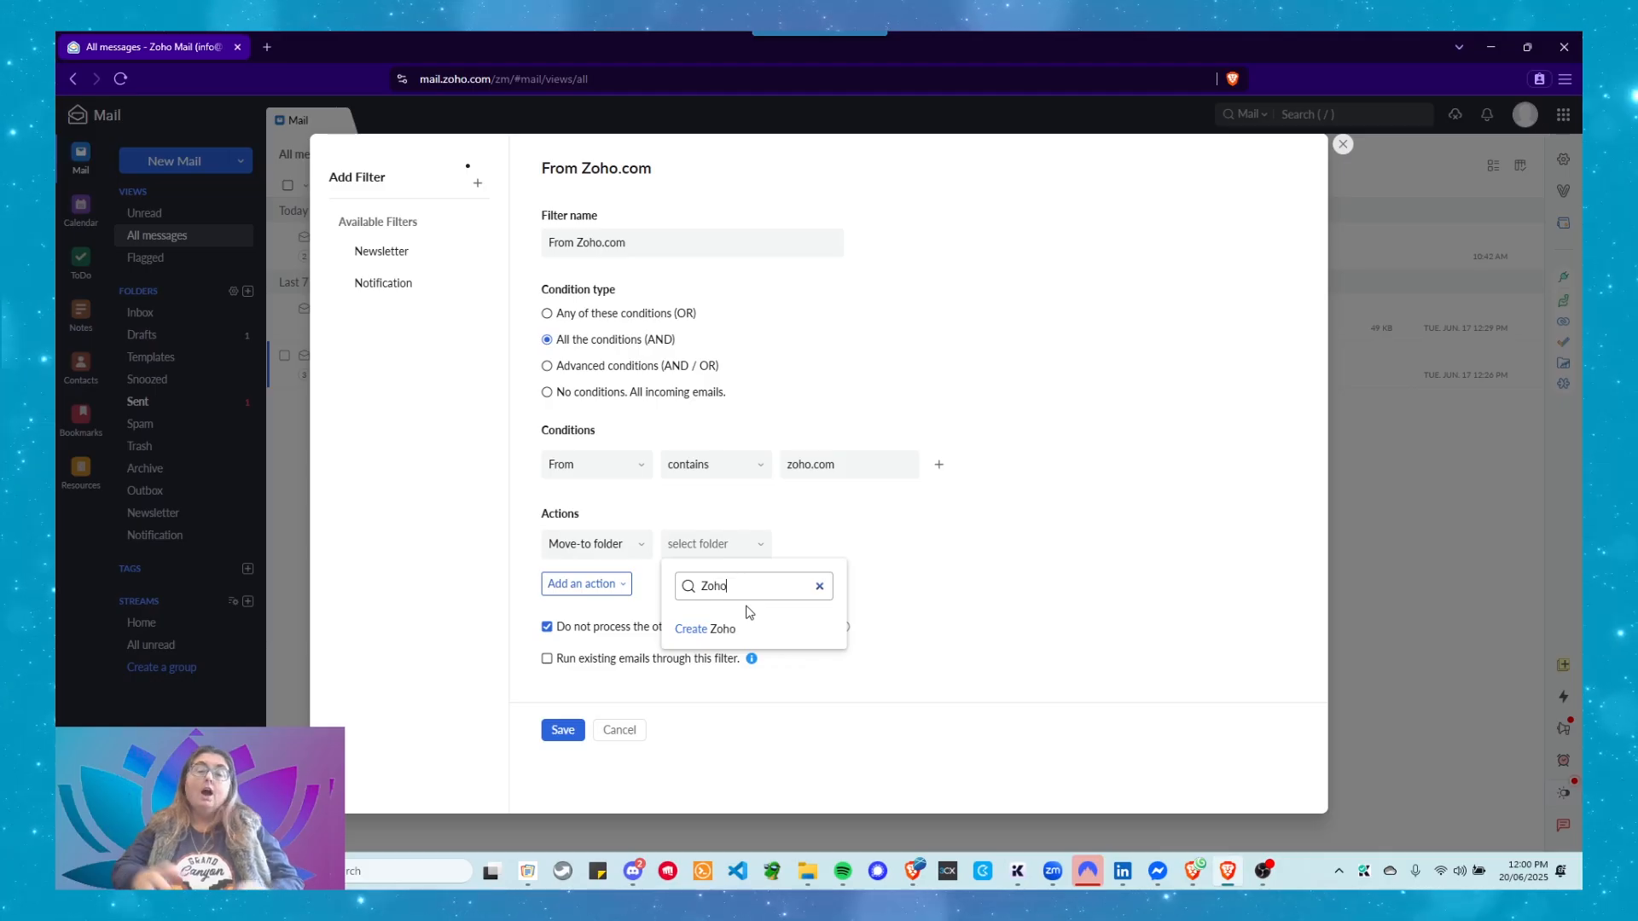
pyautogui.click(818, 587)
pyautogui.click(890, 571)
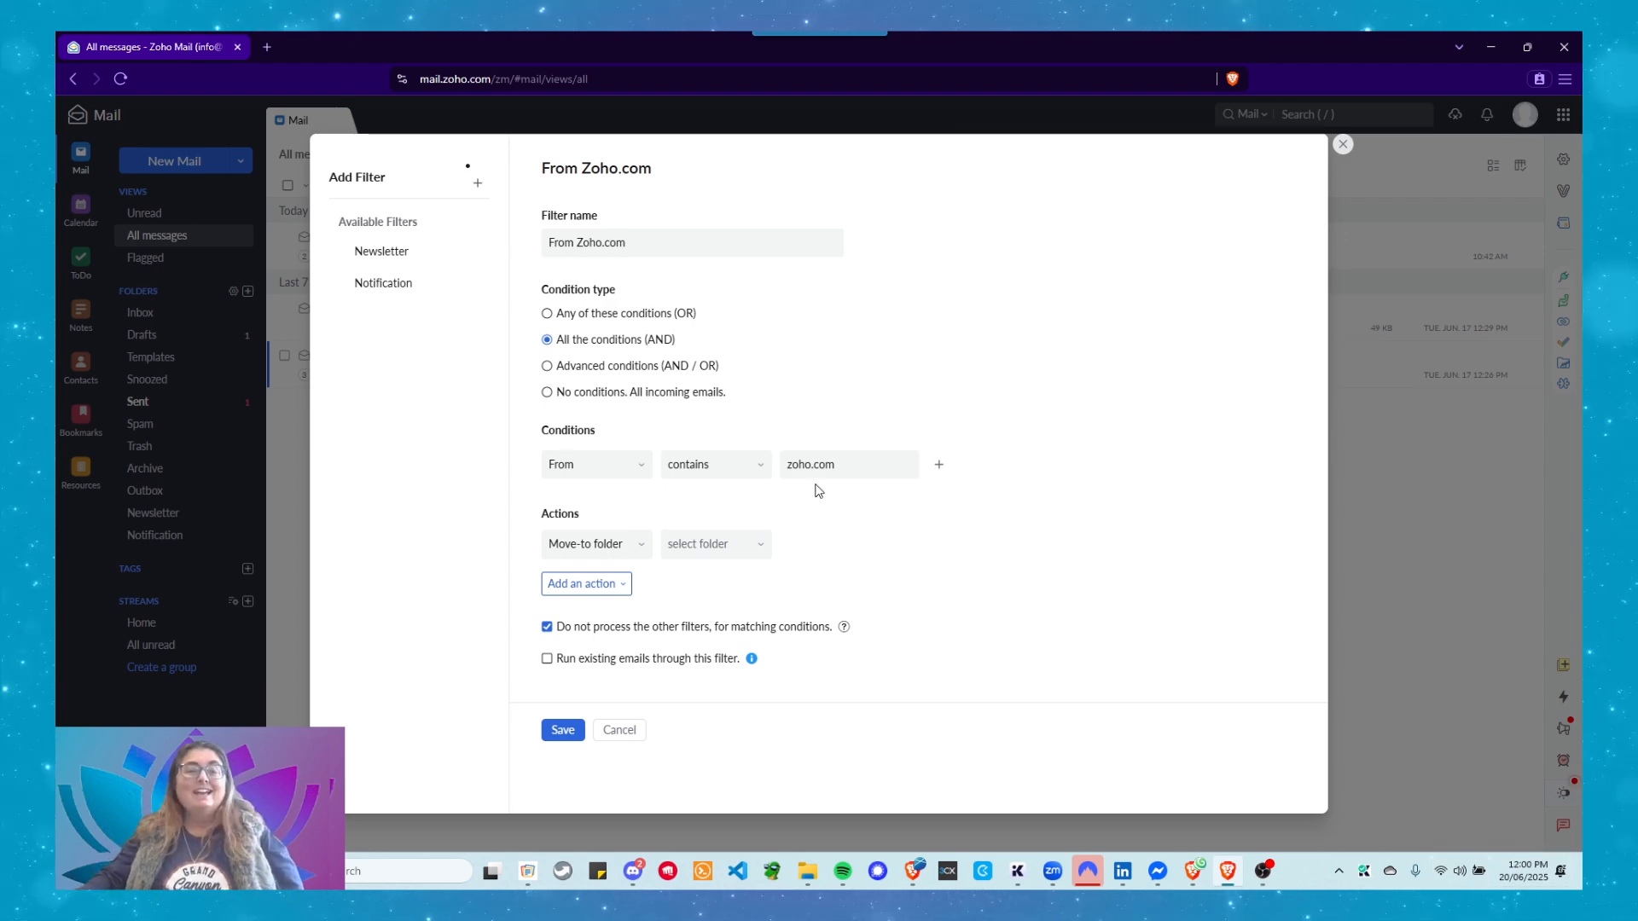
# - Create a new folder named "Zoho" as the destination of the filter's Move-to folder action
pyautogui.click(716, 544)
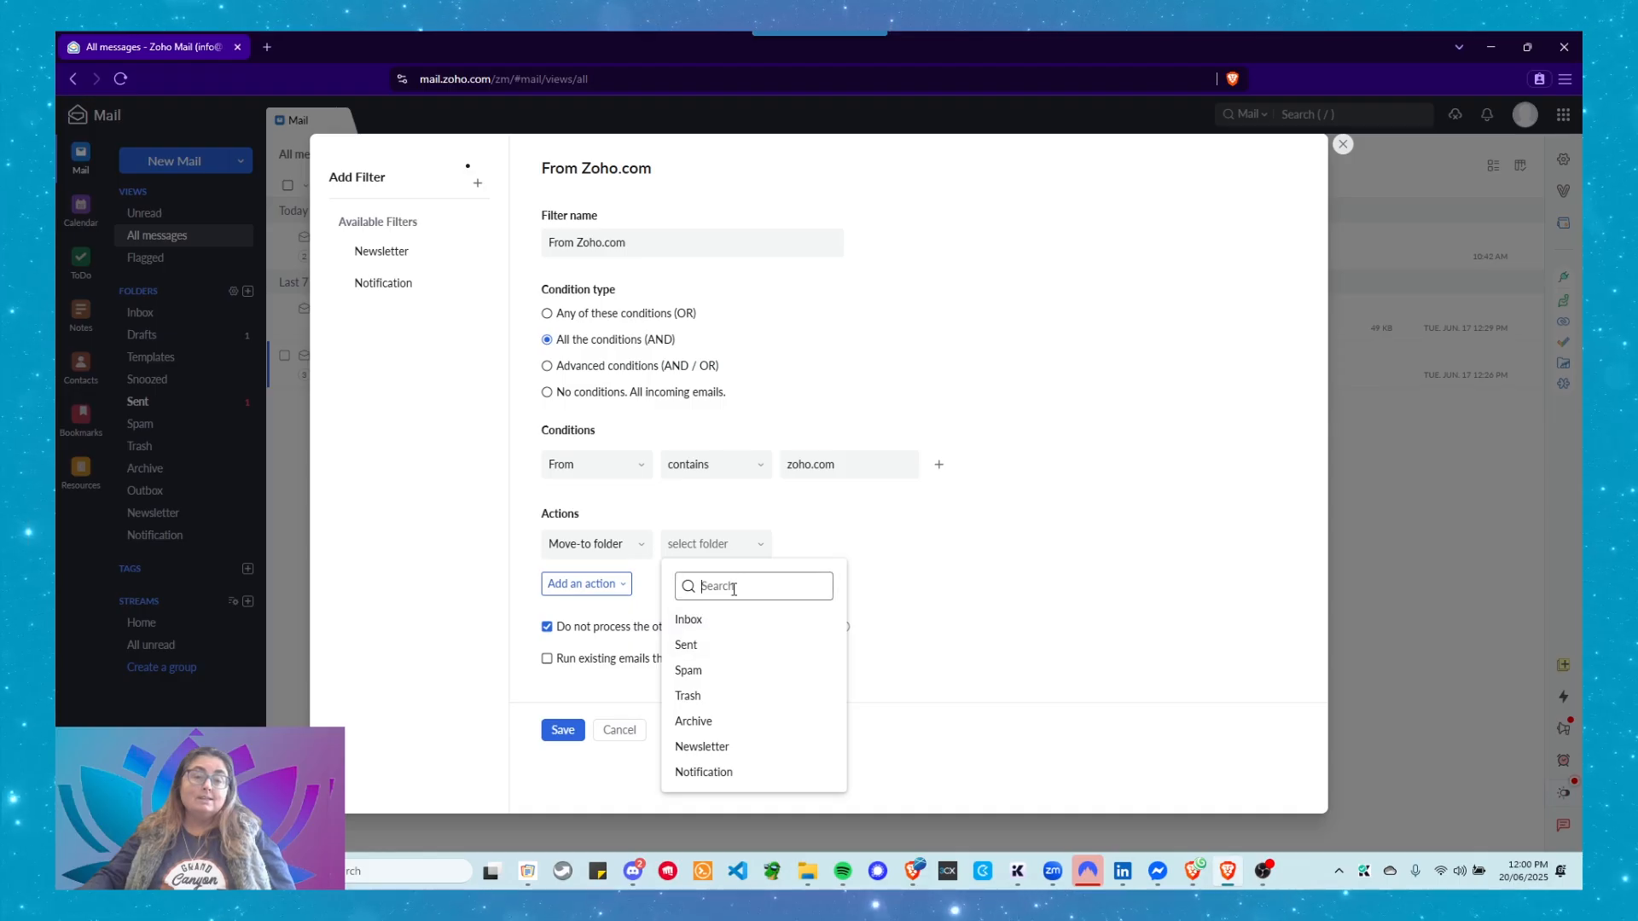
pyautogui.write('Zoho')
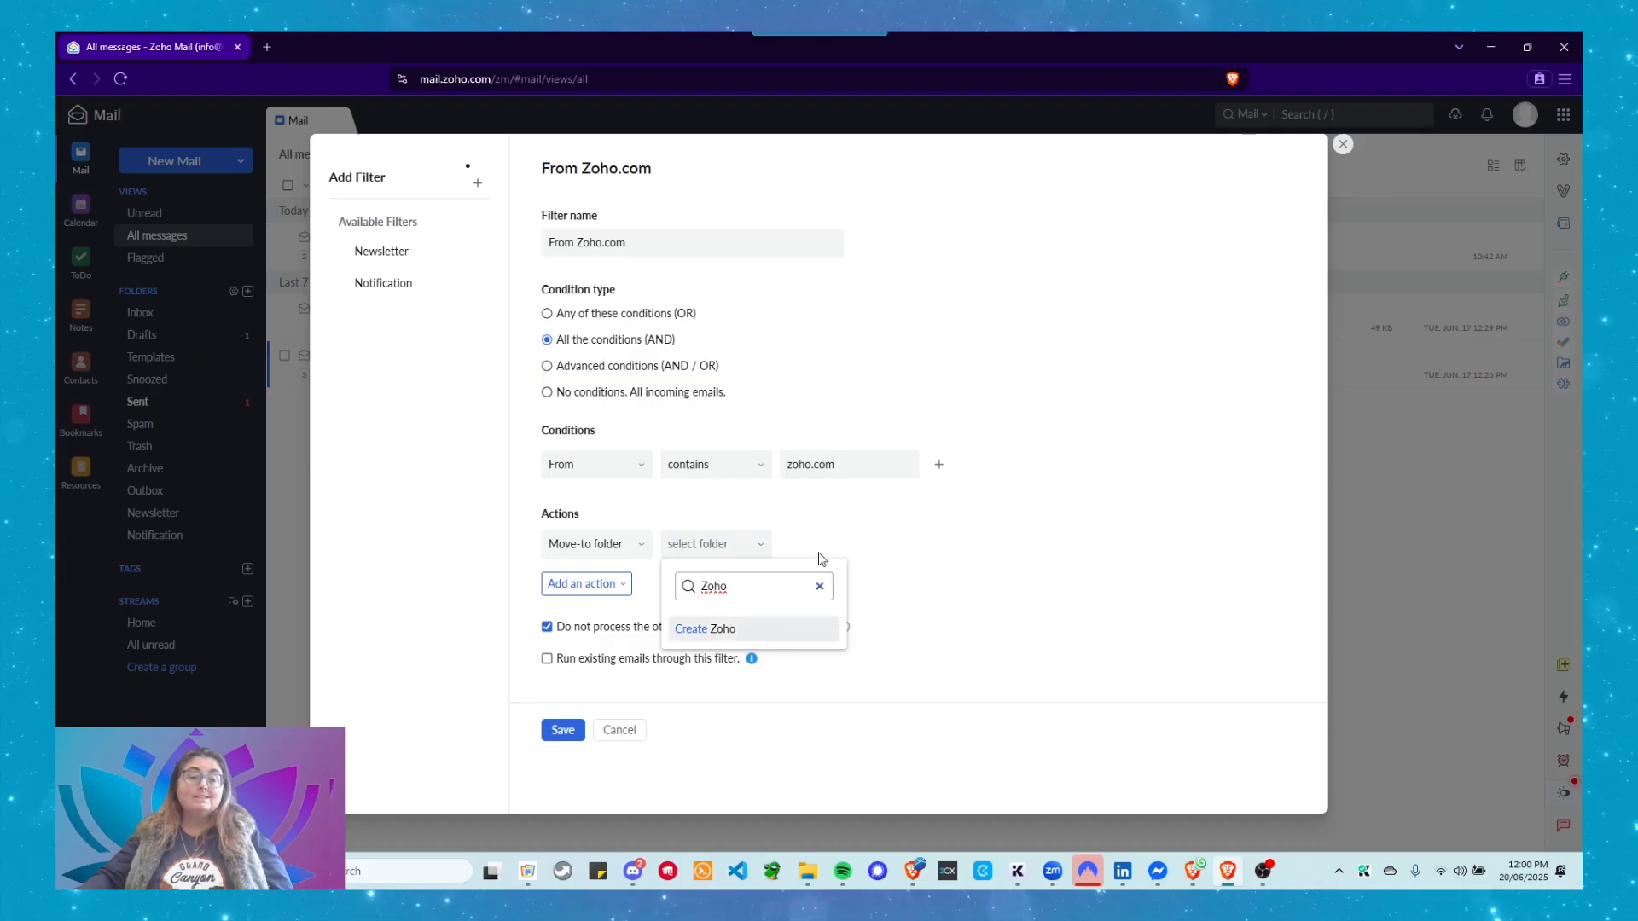
pyautogui.click(688, 630)
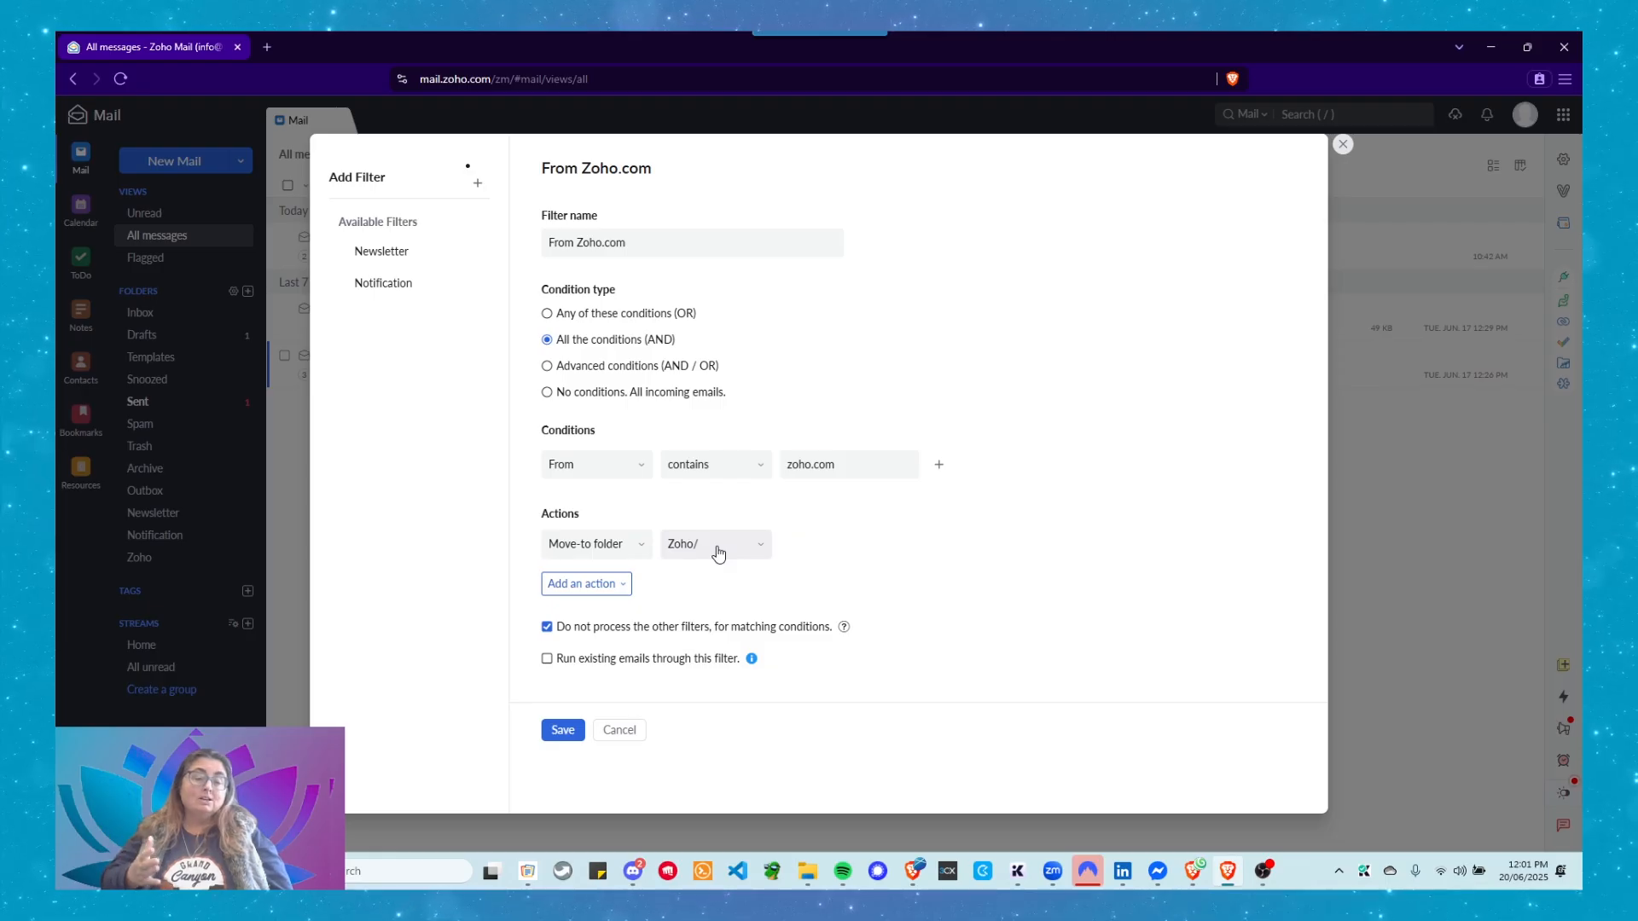
# - Add a Tag as action to the filter with a newly created dark magenta tag named "Zoho"
pyautogui.click(613, 587)
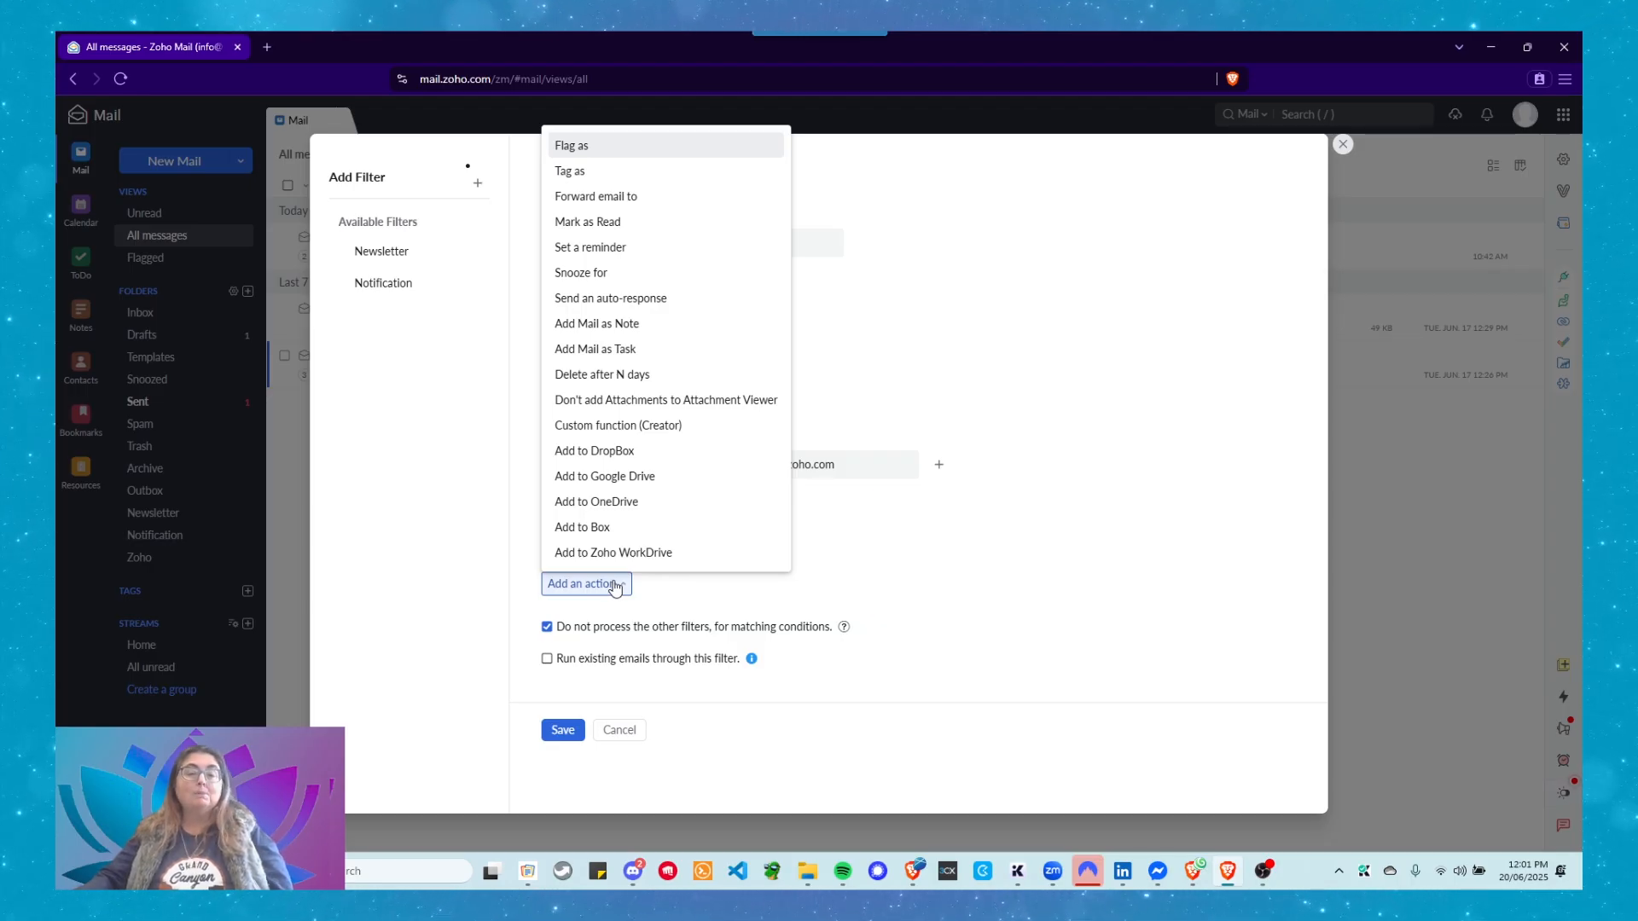
pyautogui.click(571, 171)
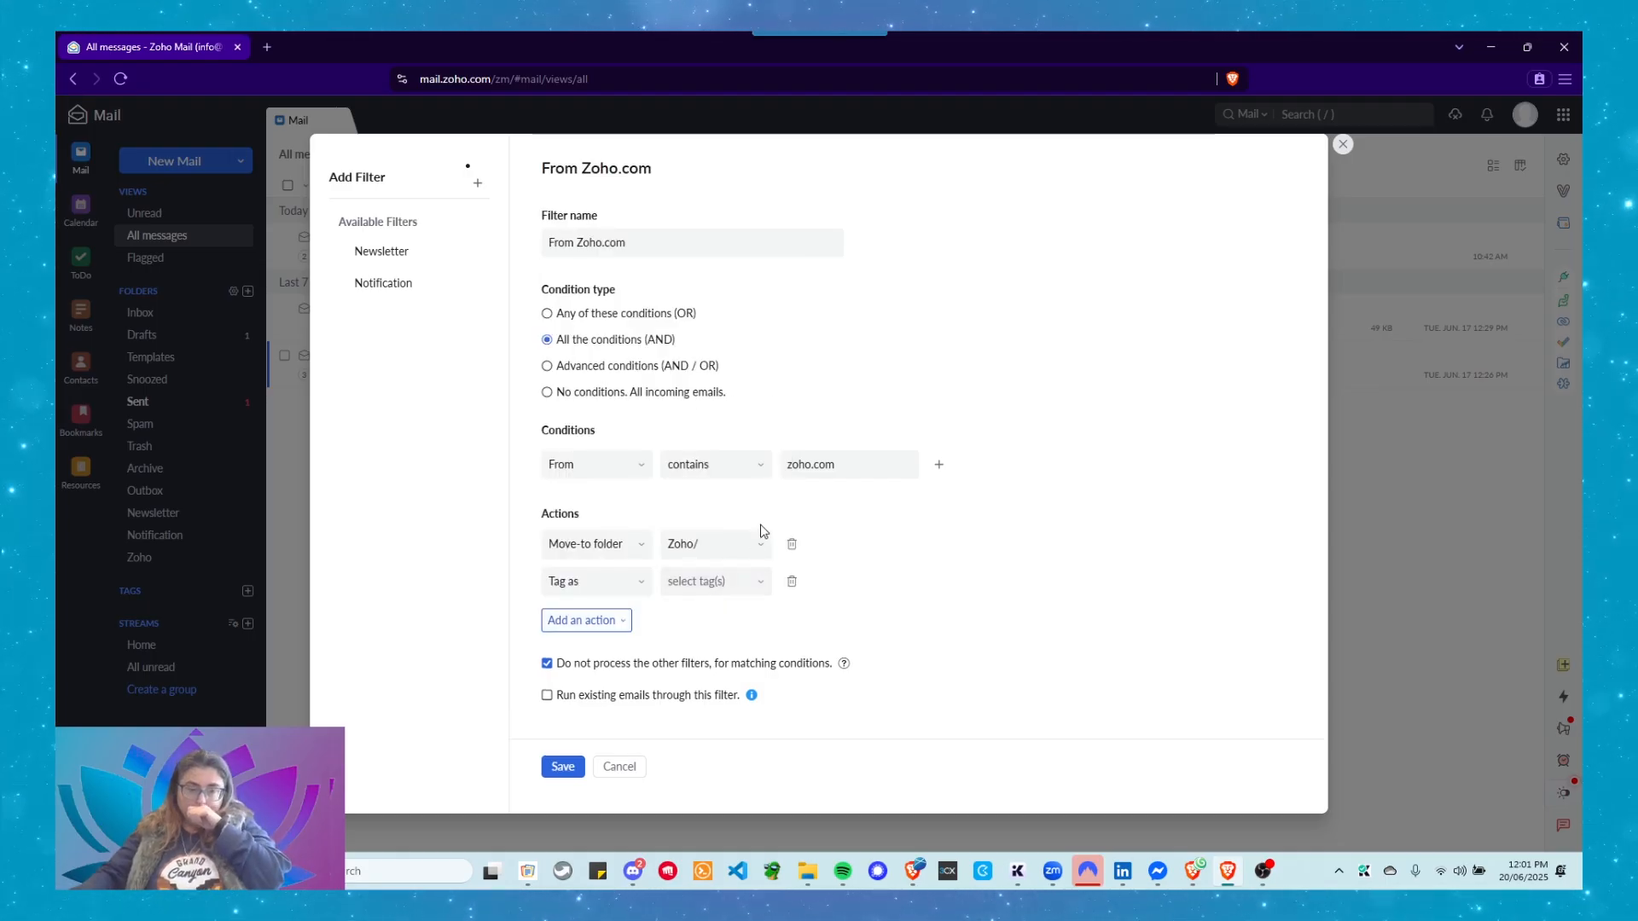
pyautogui.click(709, 588)
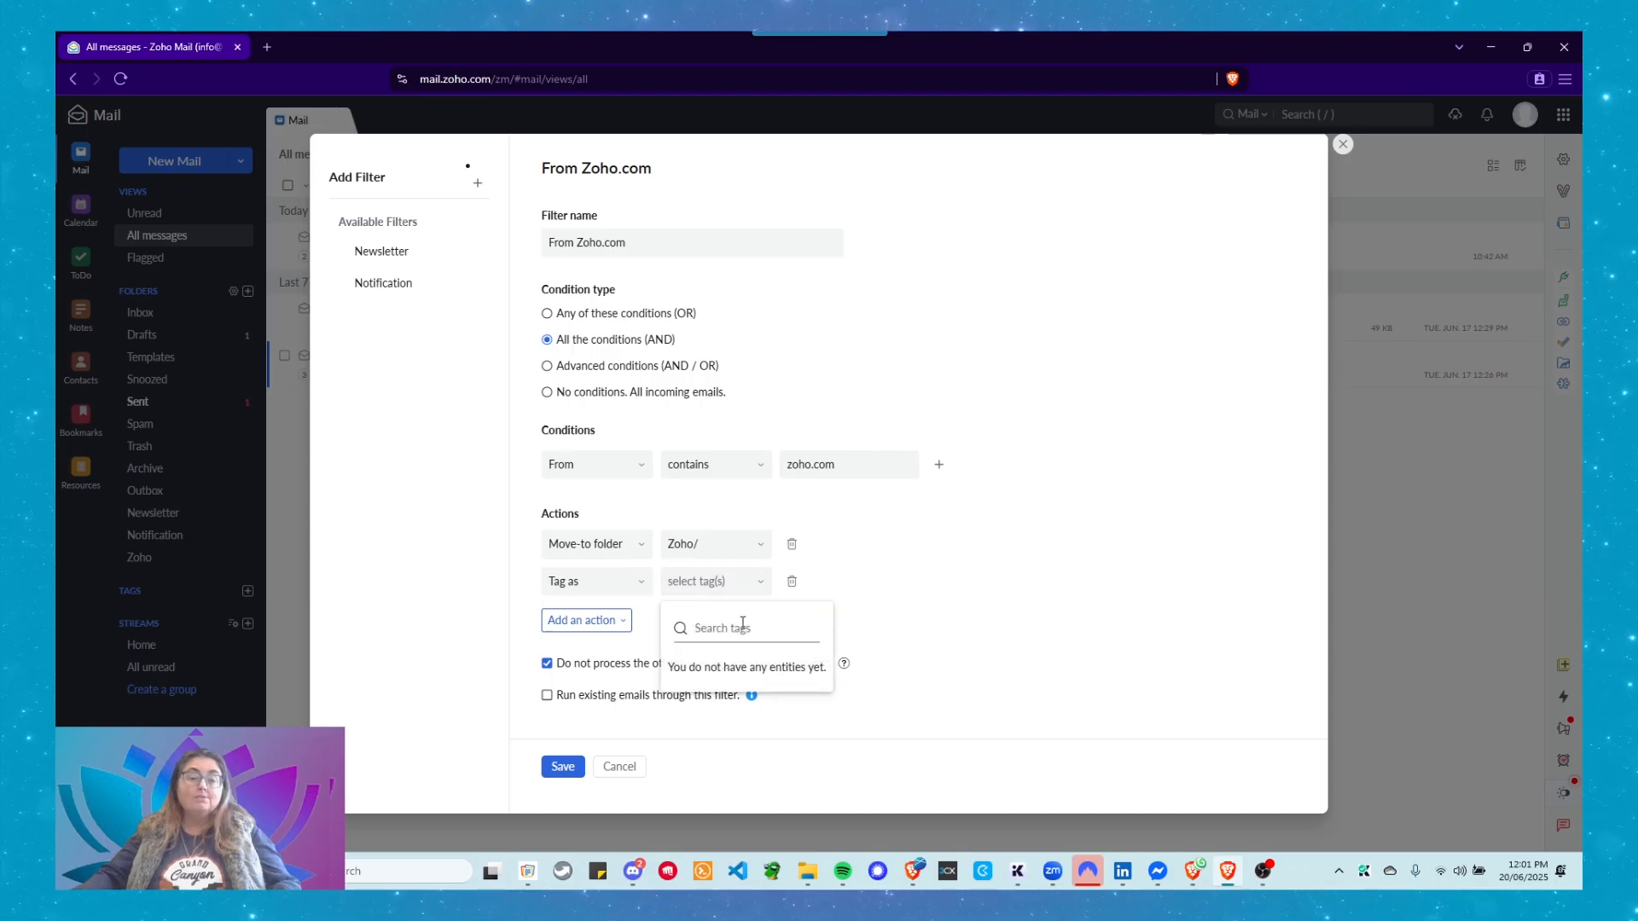
pyautogui.write('Zoho')
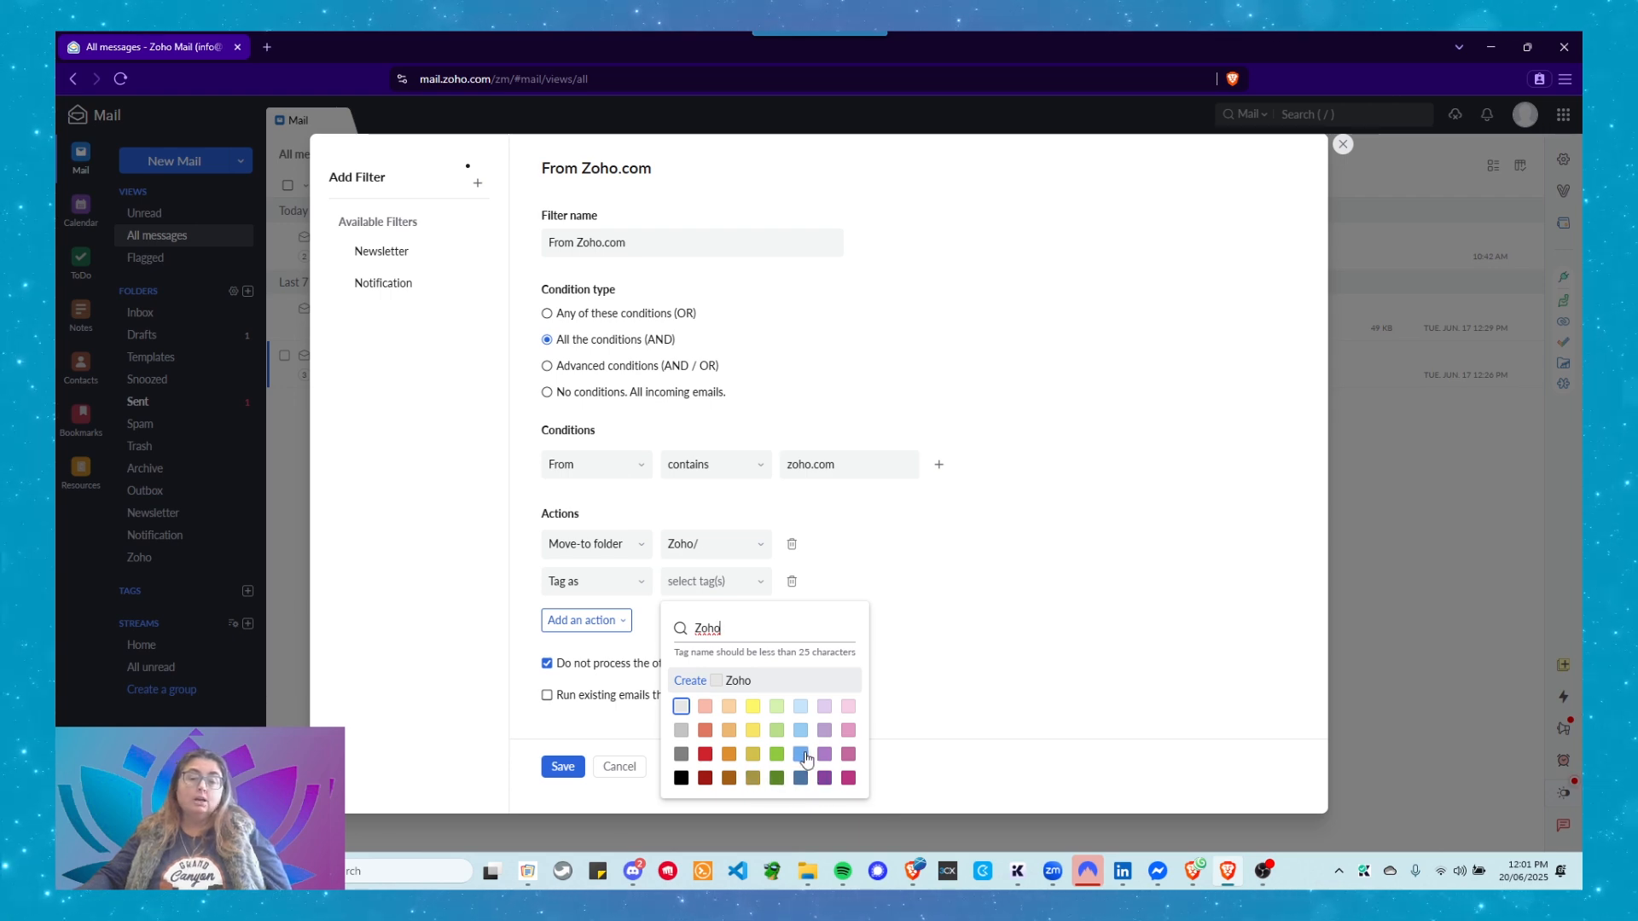
pyautogui.click(848, 777)
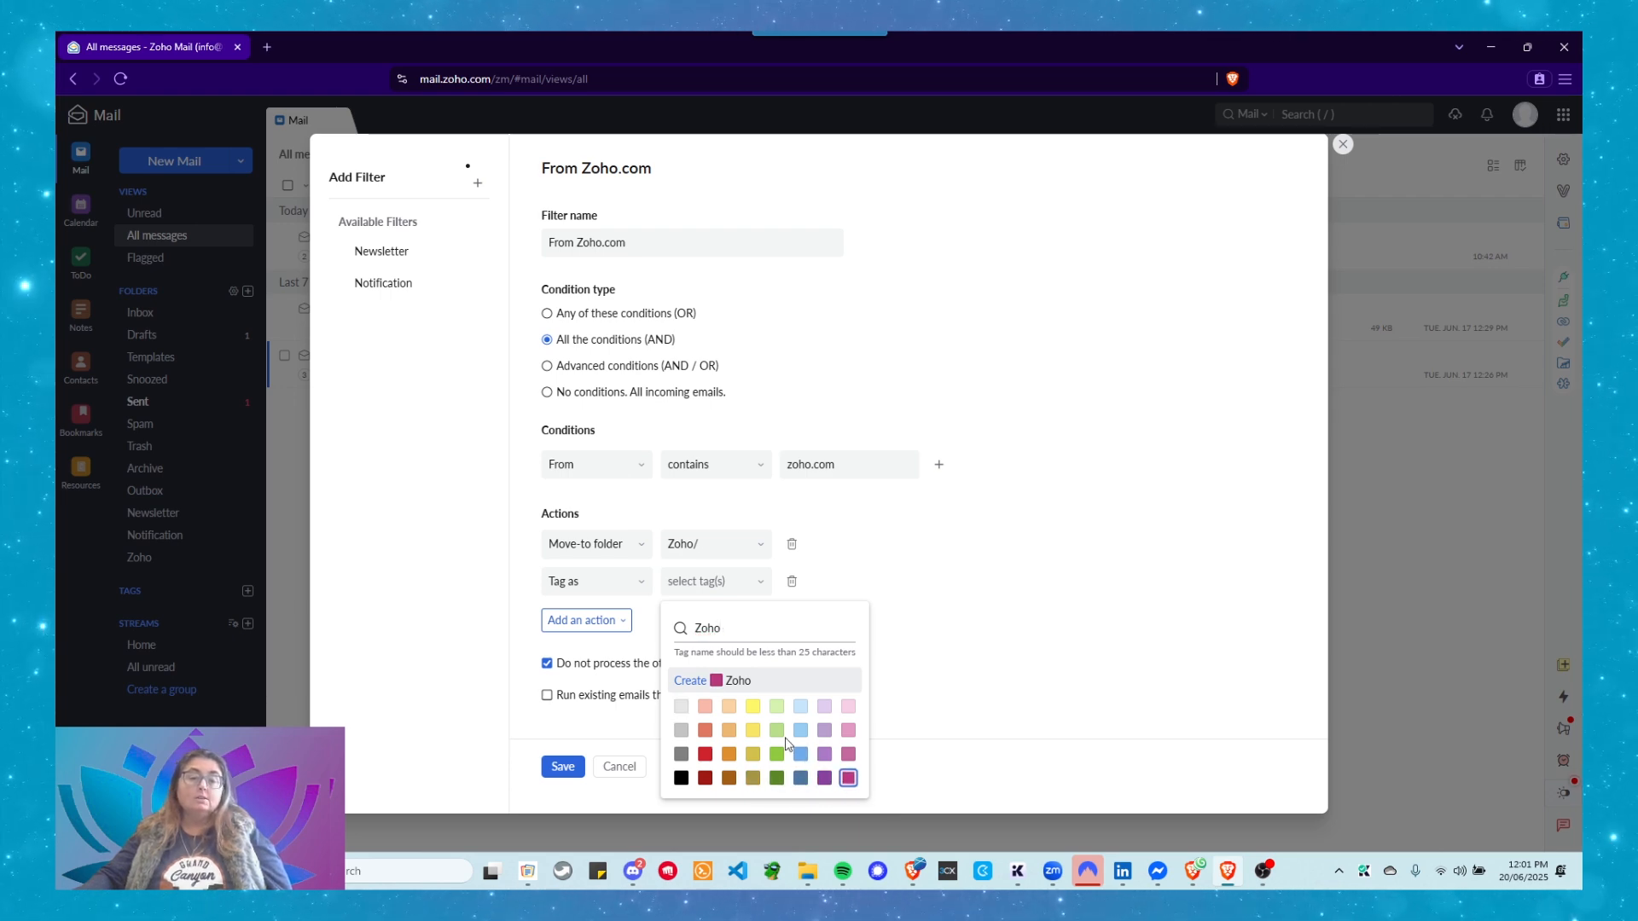
pyautogui.click(689, 681)
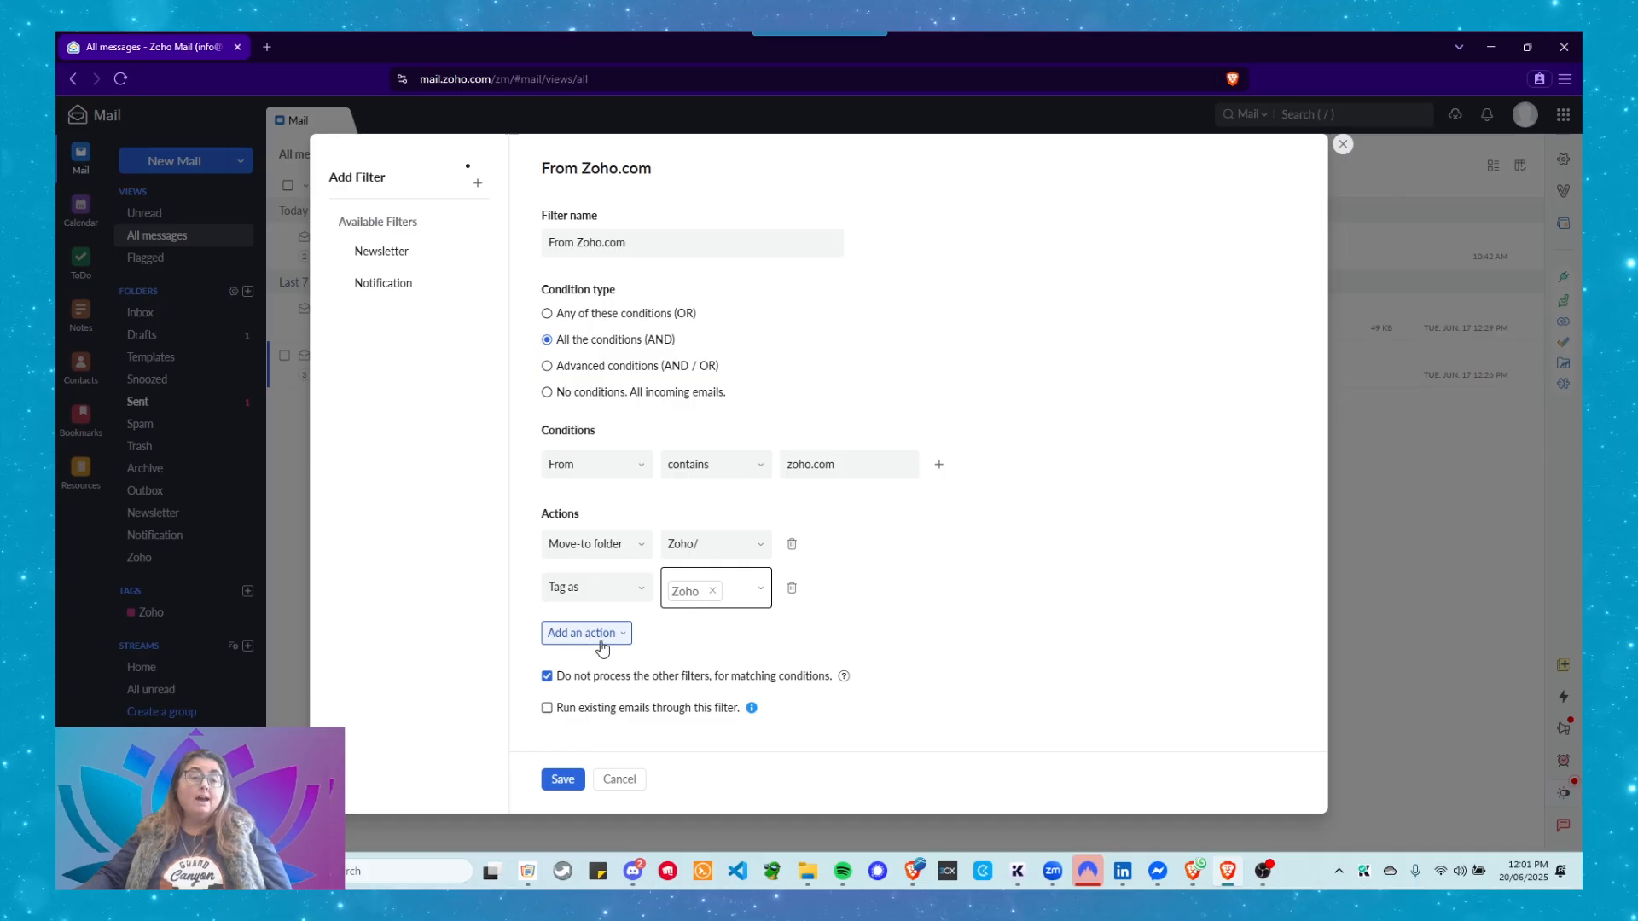
# - Add a Flag as action to the filter and look through its flag choices without selecting one
pyautogui.click(601, 642)
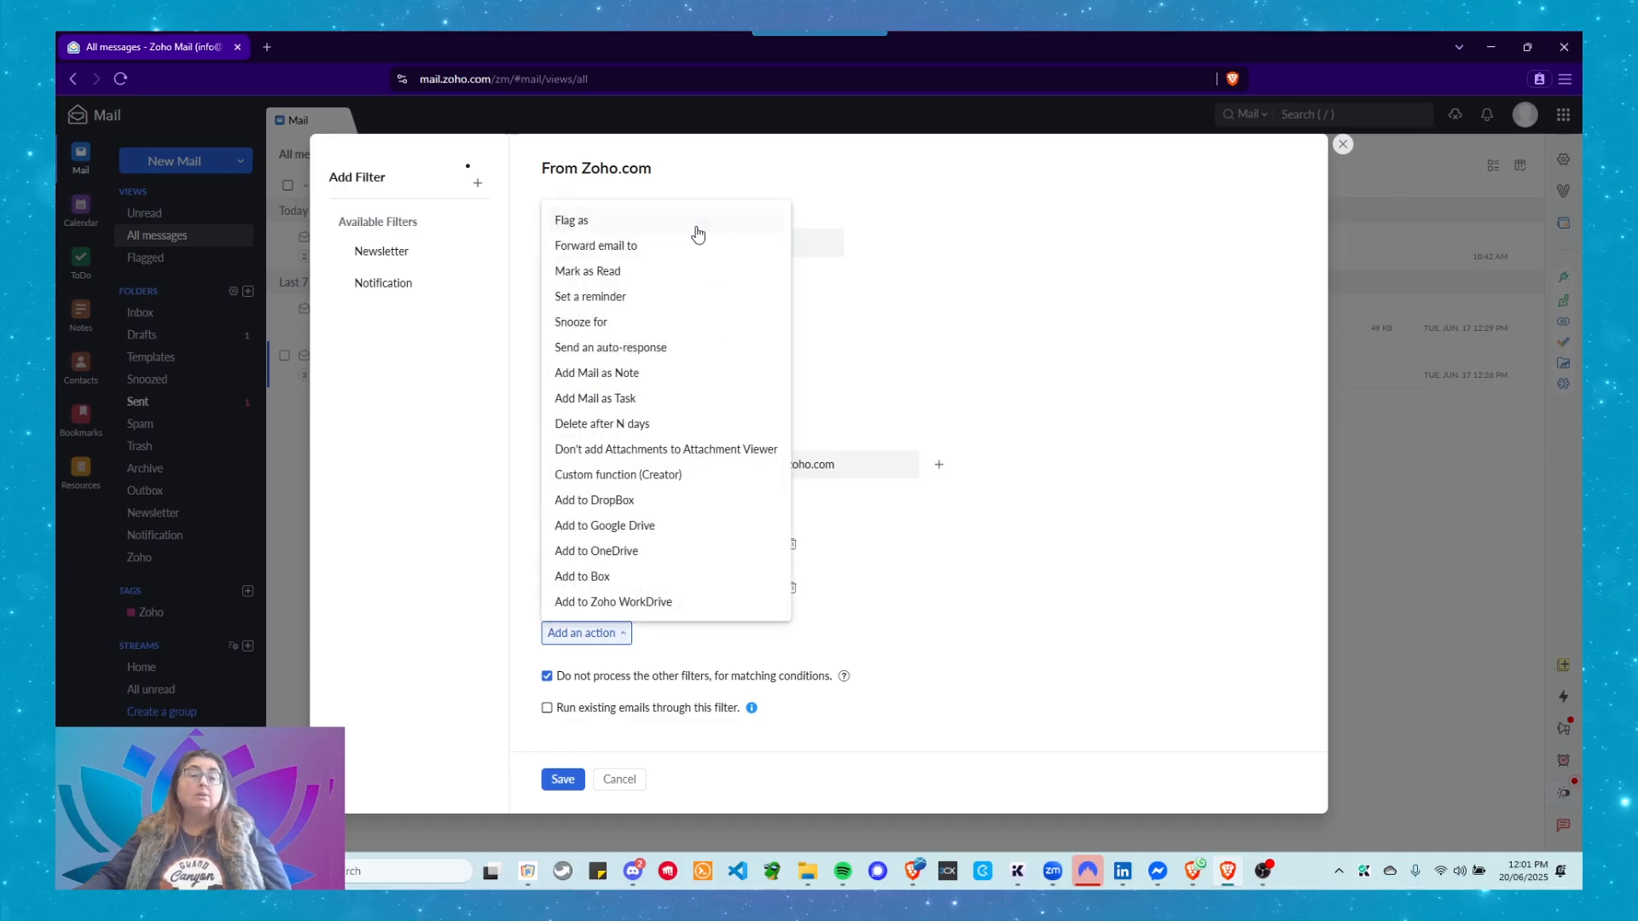
pyautogui.click(679, 222)
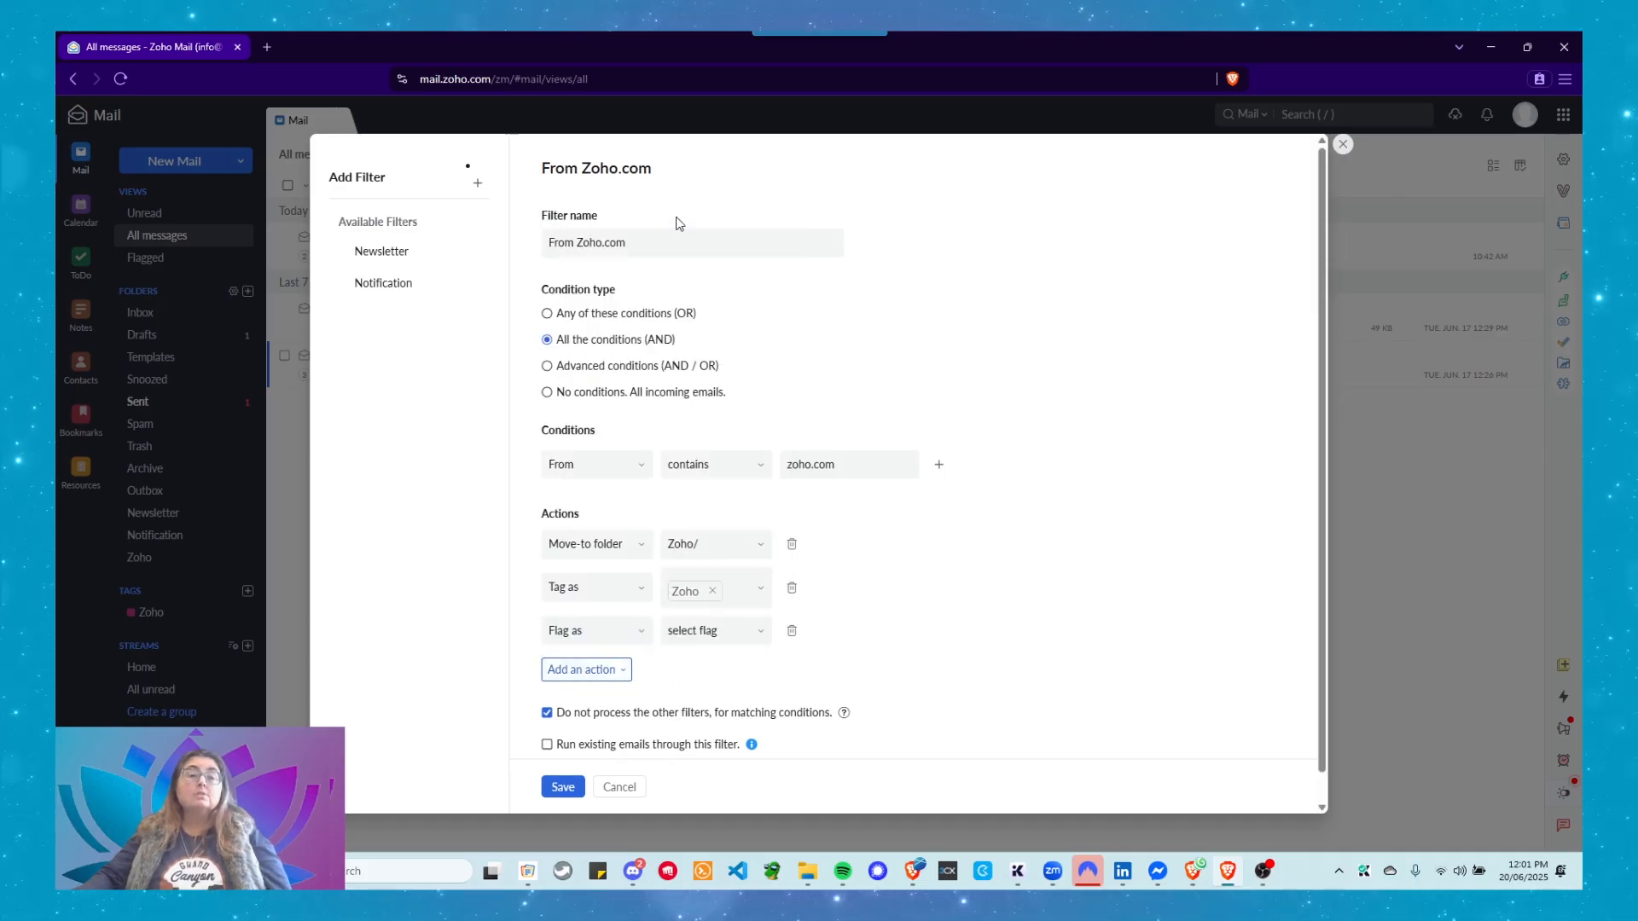
pyautogui.click(695, 638)
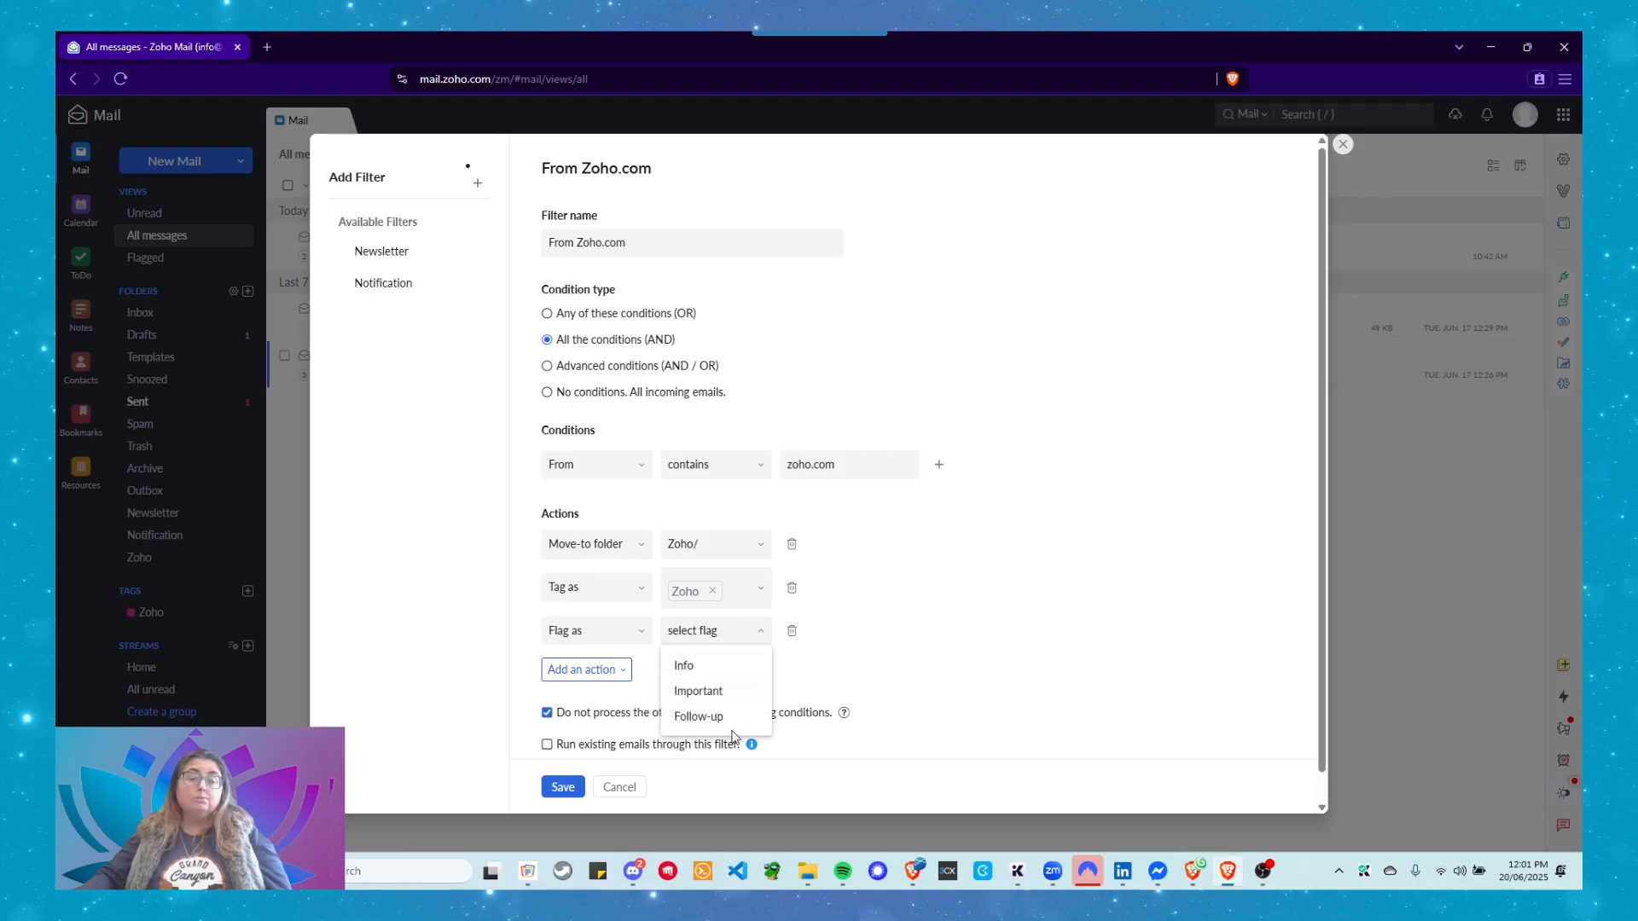
pyautogui.click(811, 658)
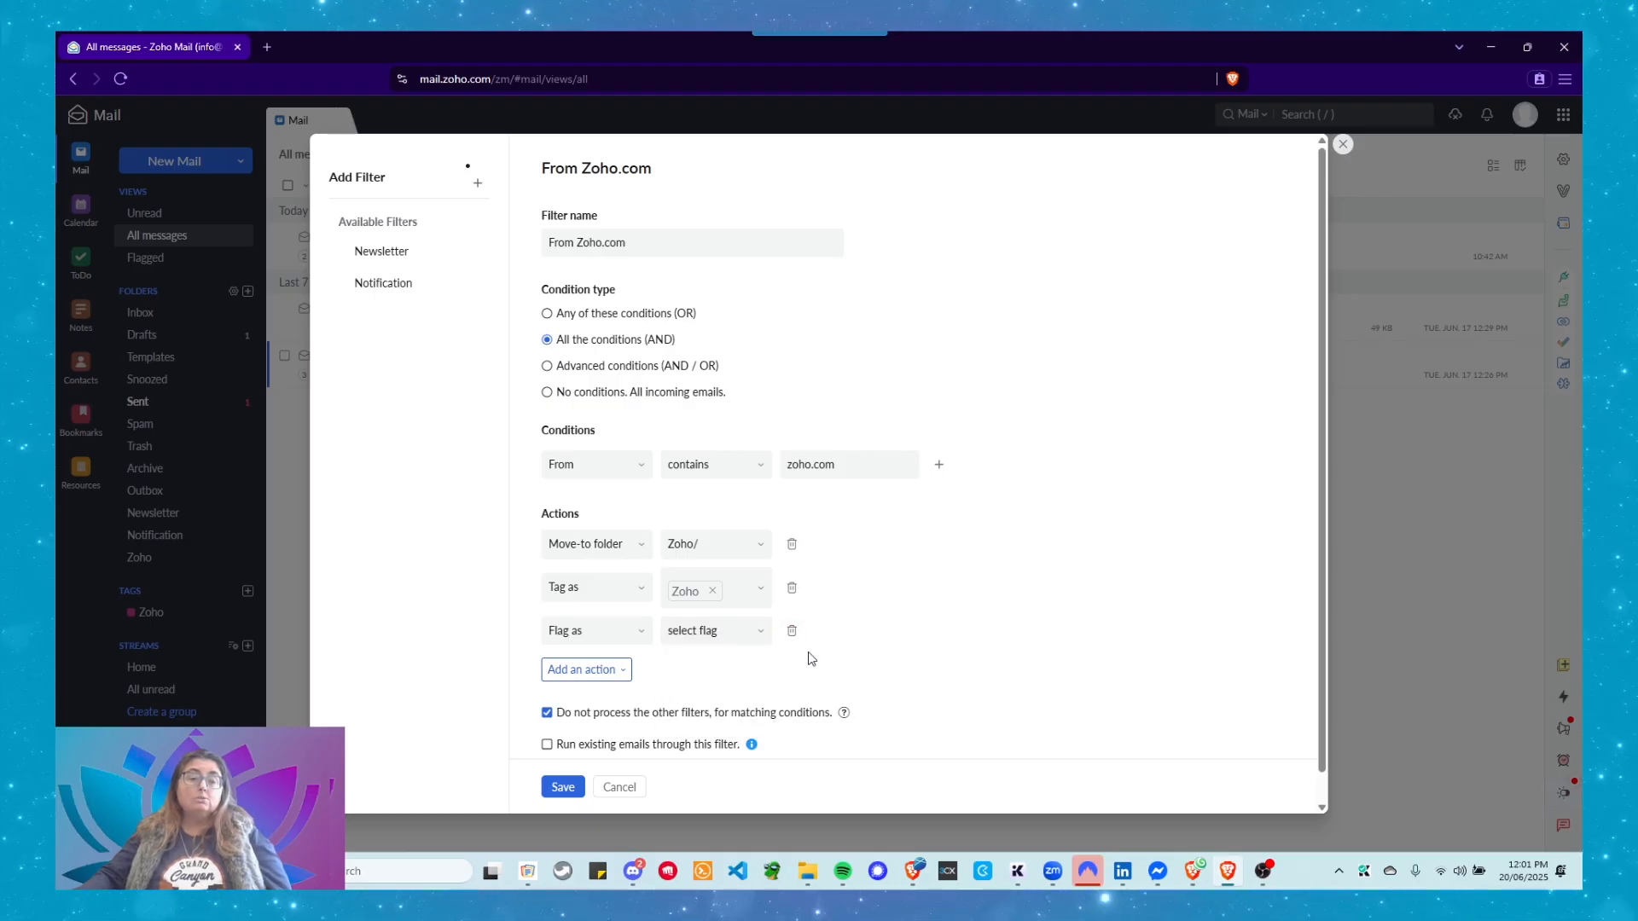
# - Change the third action to Set a reminder and look through its reminder options without adding a reminder
pyautogui.click(628, 635)
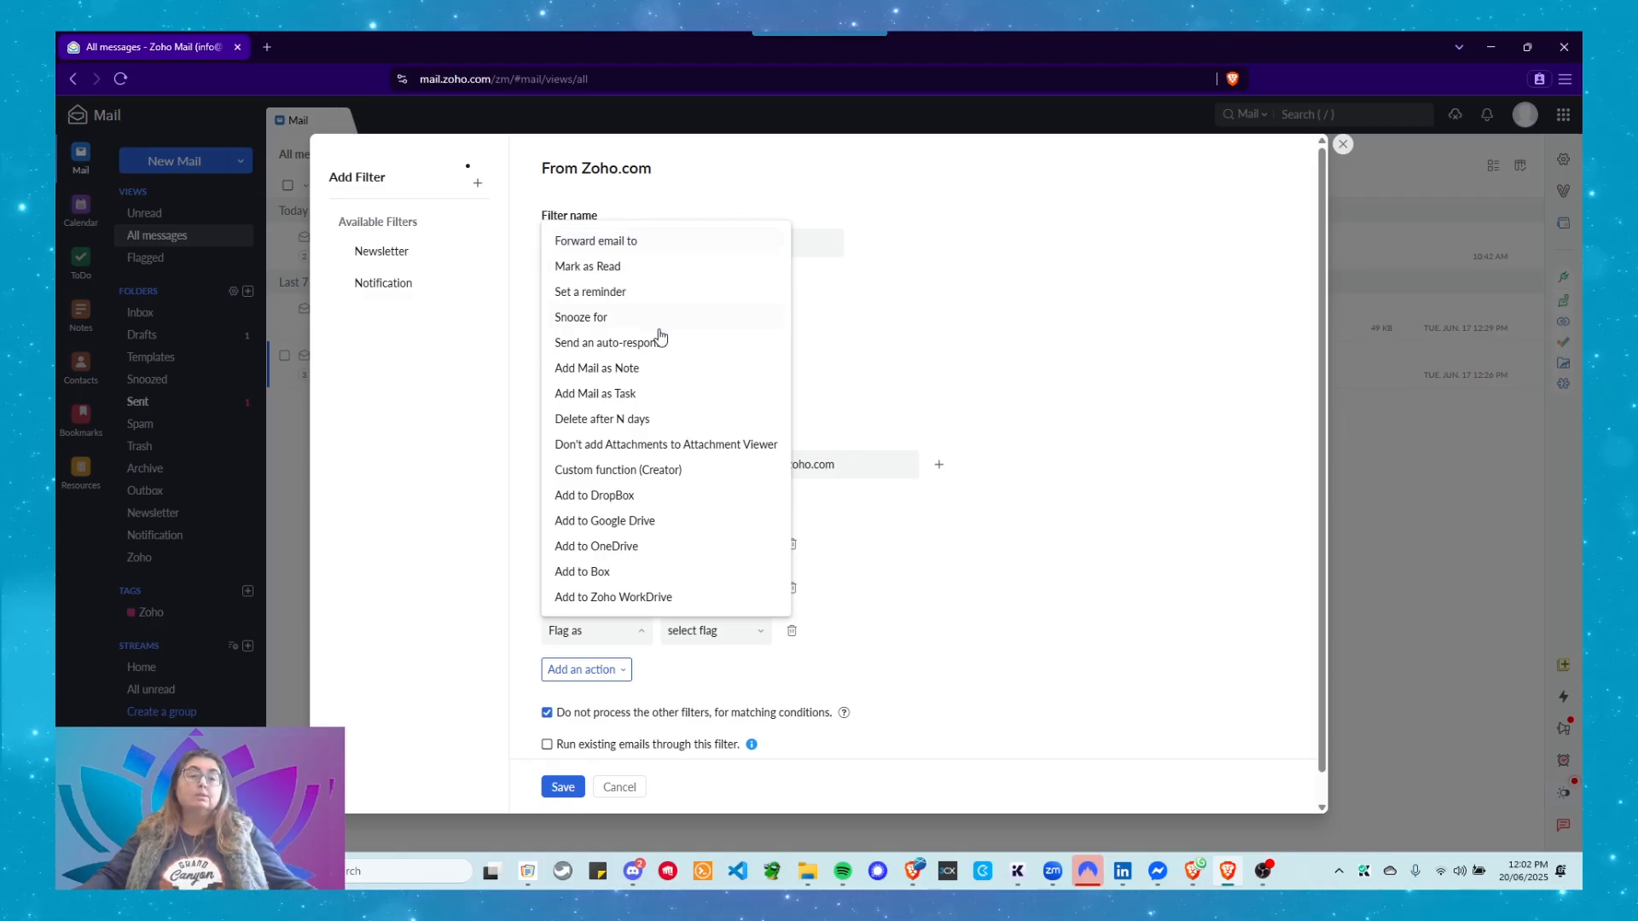
pyautogui.click(587, 293)
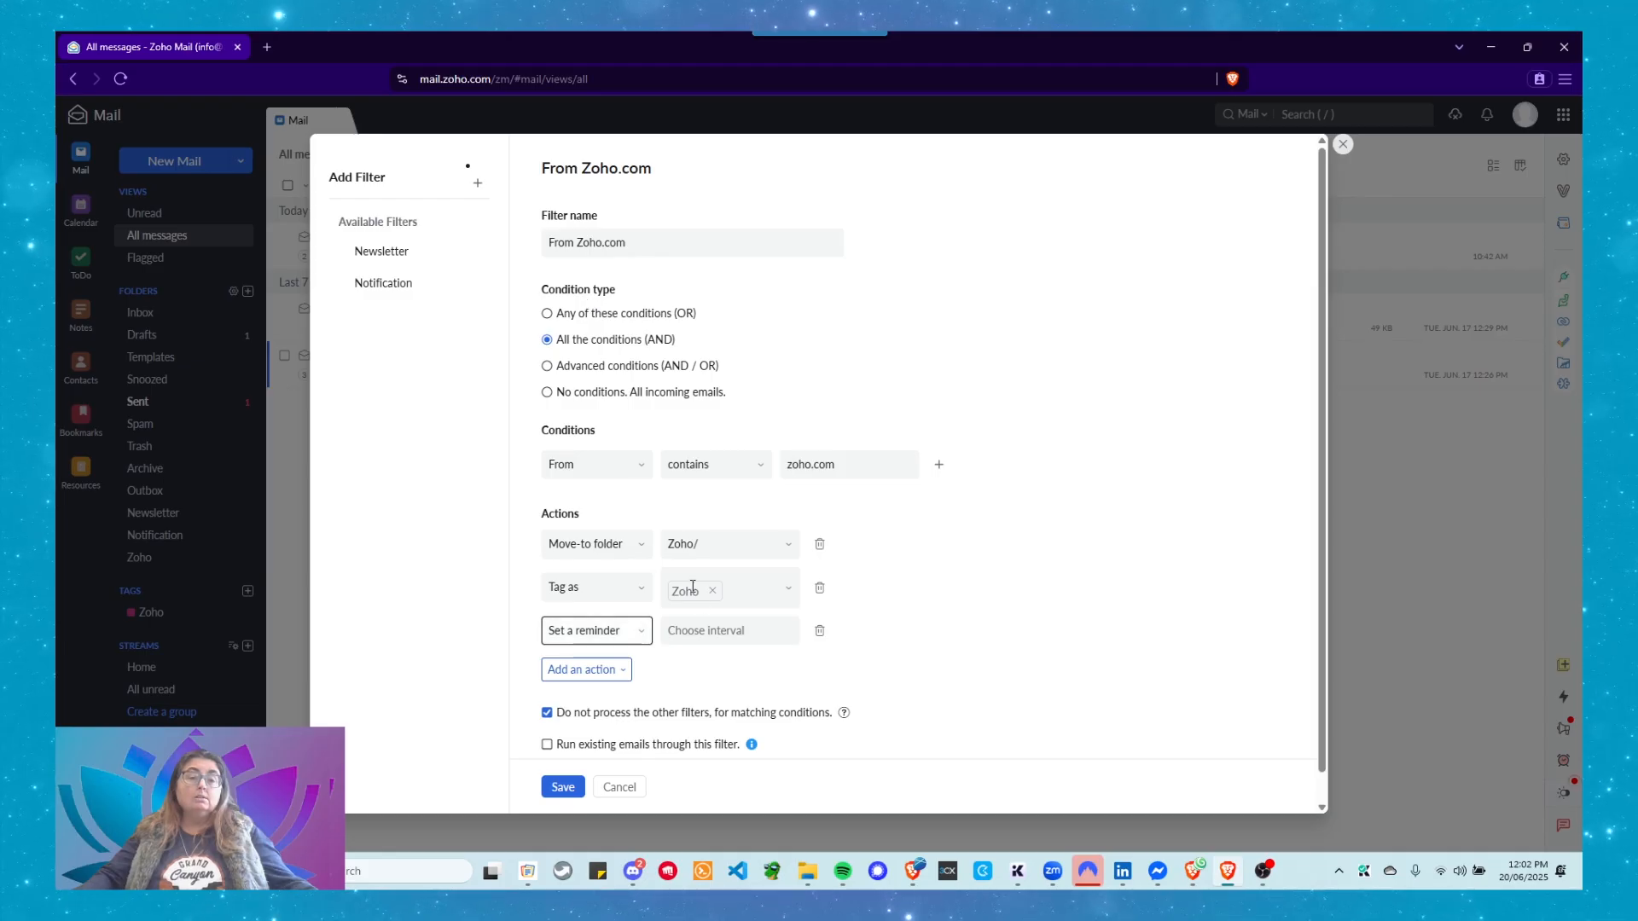
pyautogui.click(715, 638)
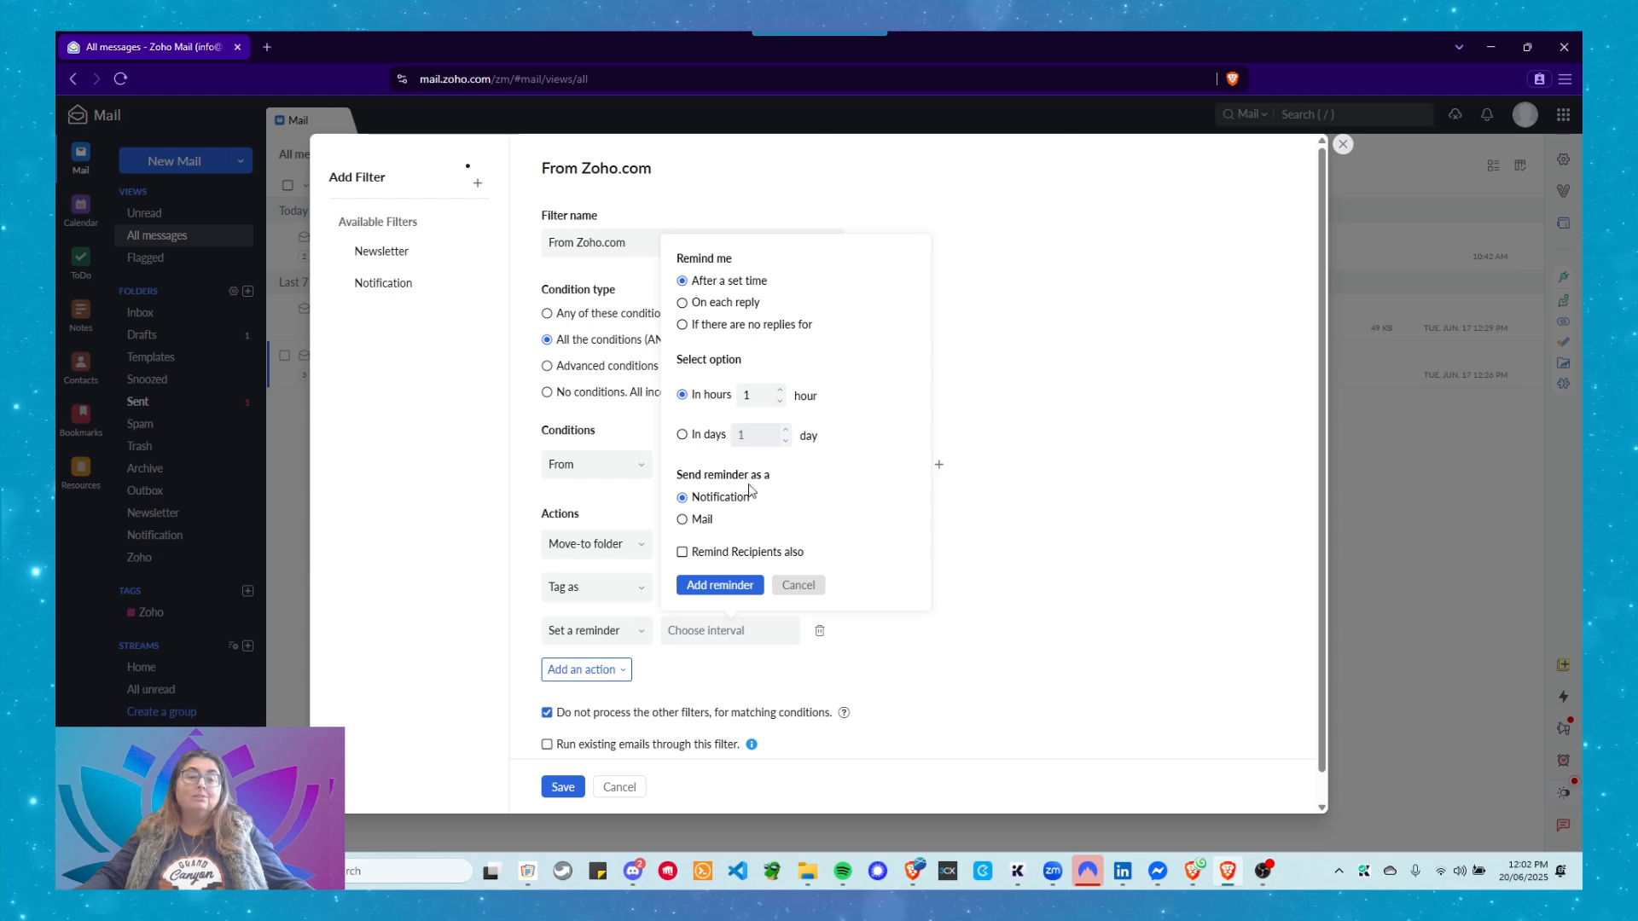
pyautogui.click(793, 586)
# - Switch the third action to Add to DropBox, look through its file choices, and remove that action from the filter
pyautogui.click(637, 632)
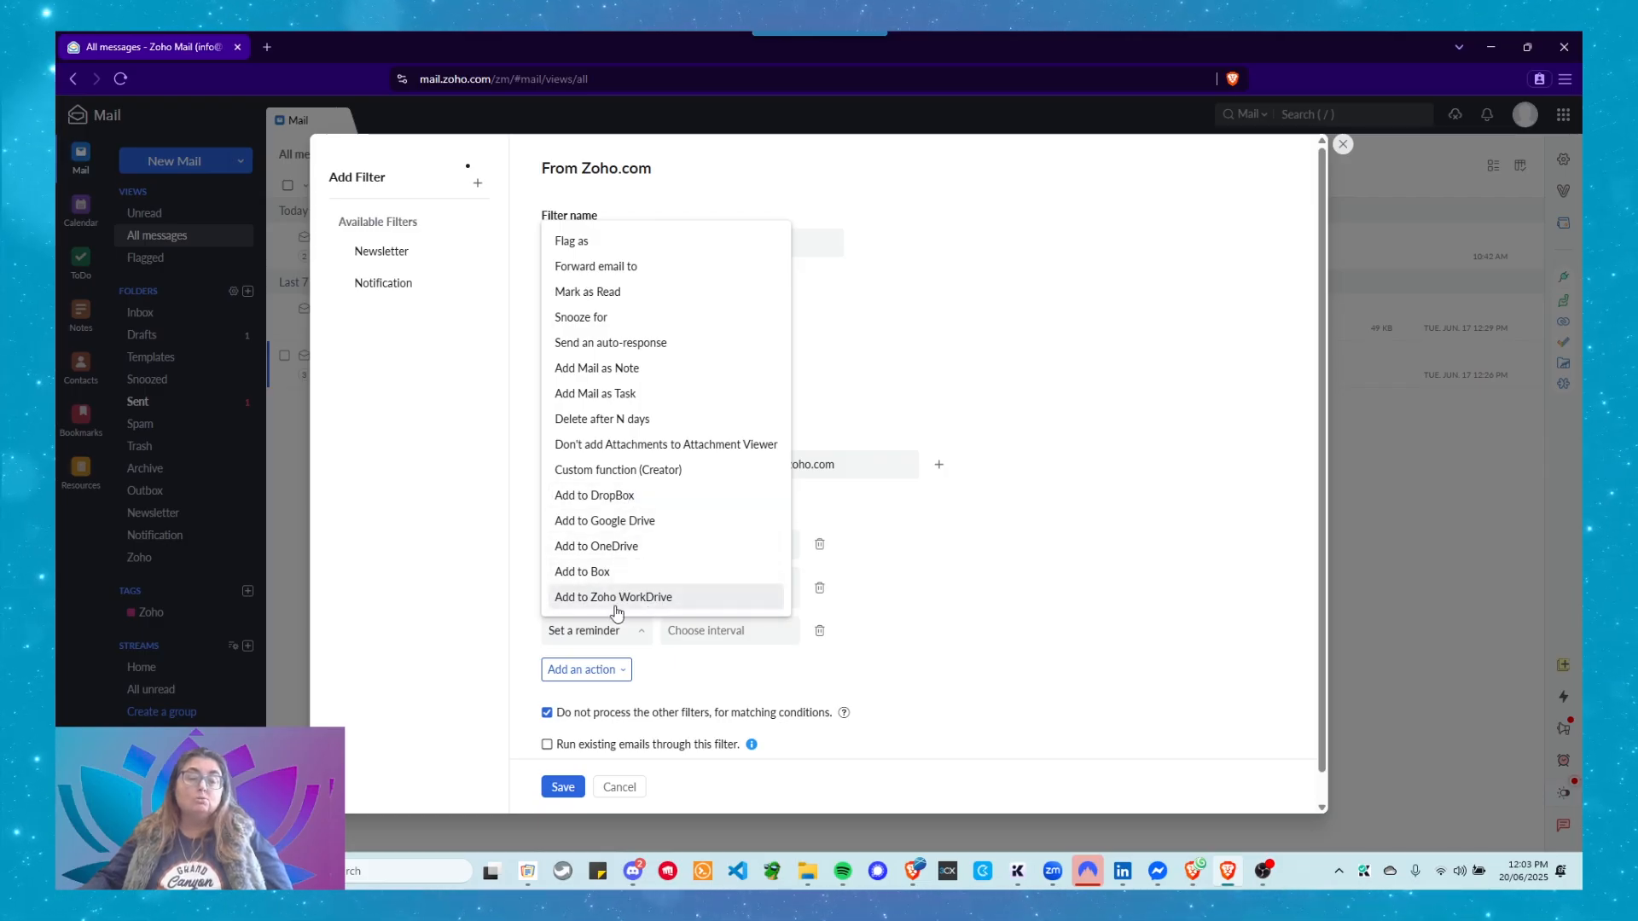
pyautogui.click(605, 494)
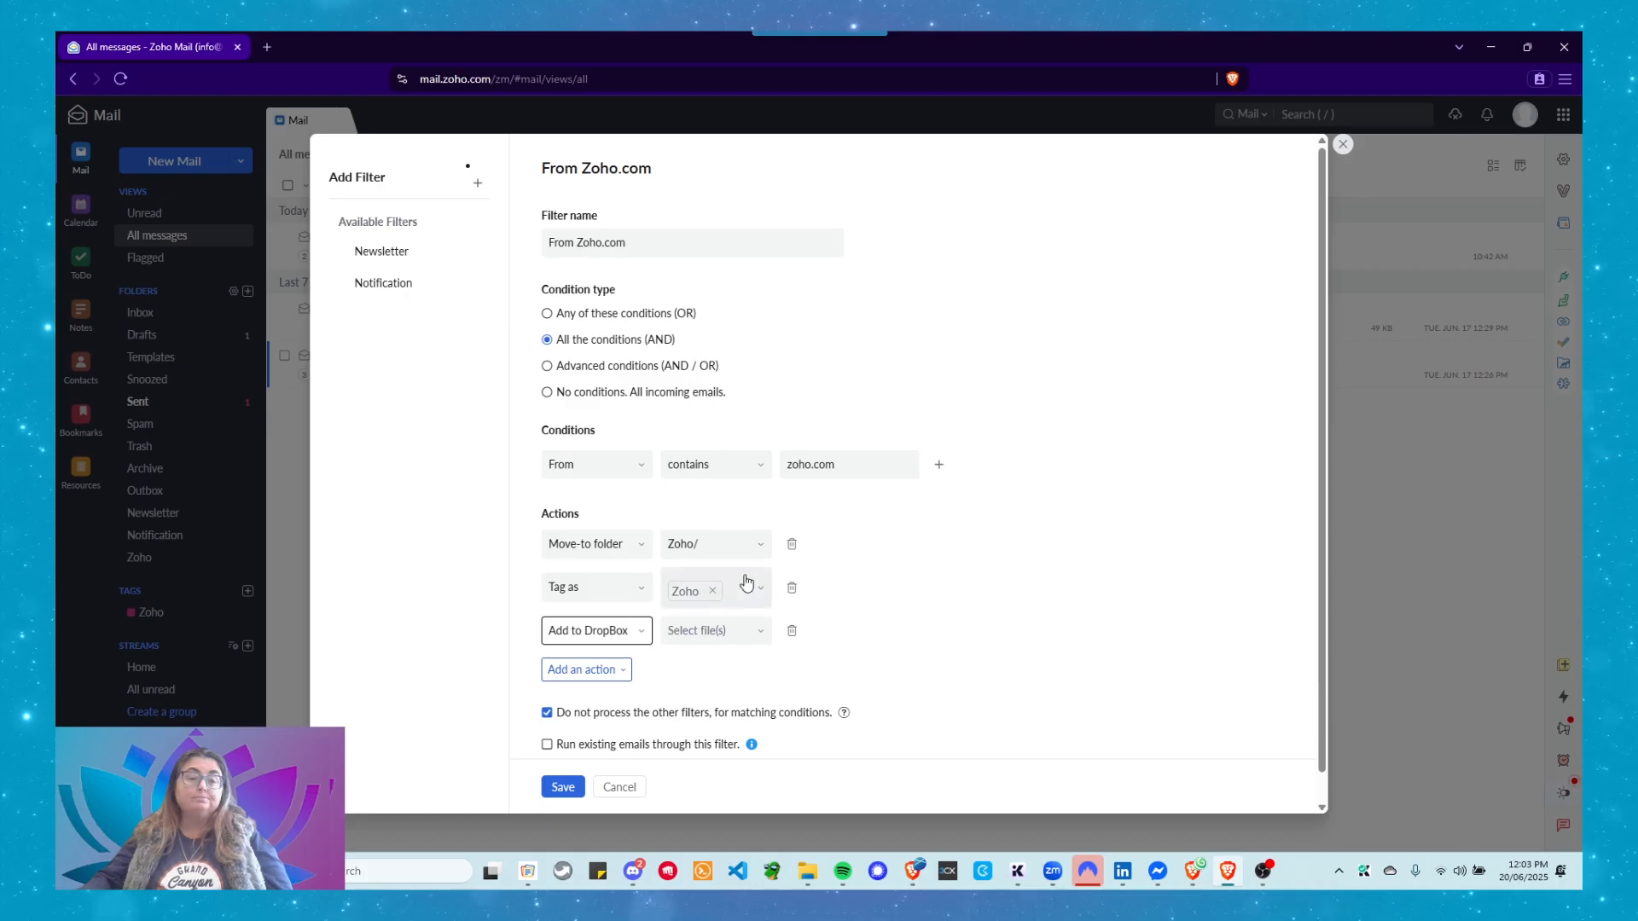
pyautogui.scroll(-1, 742, 584)
pyautogui.click(721, 604)
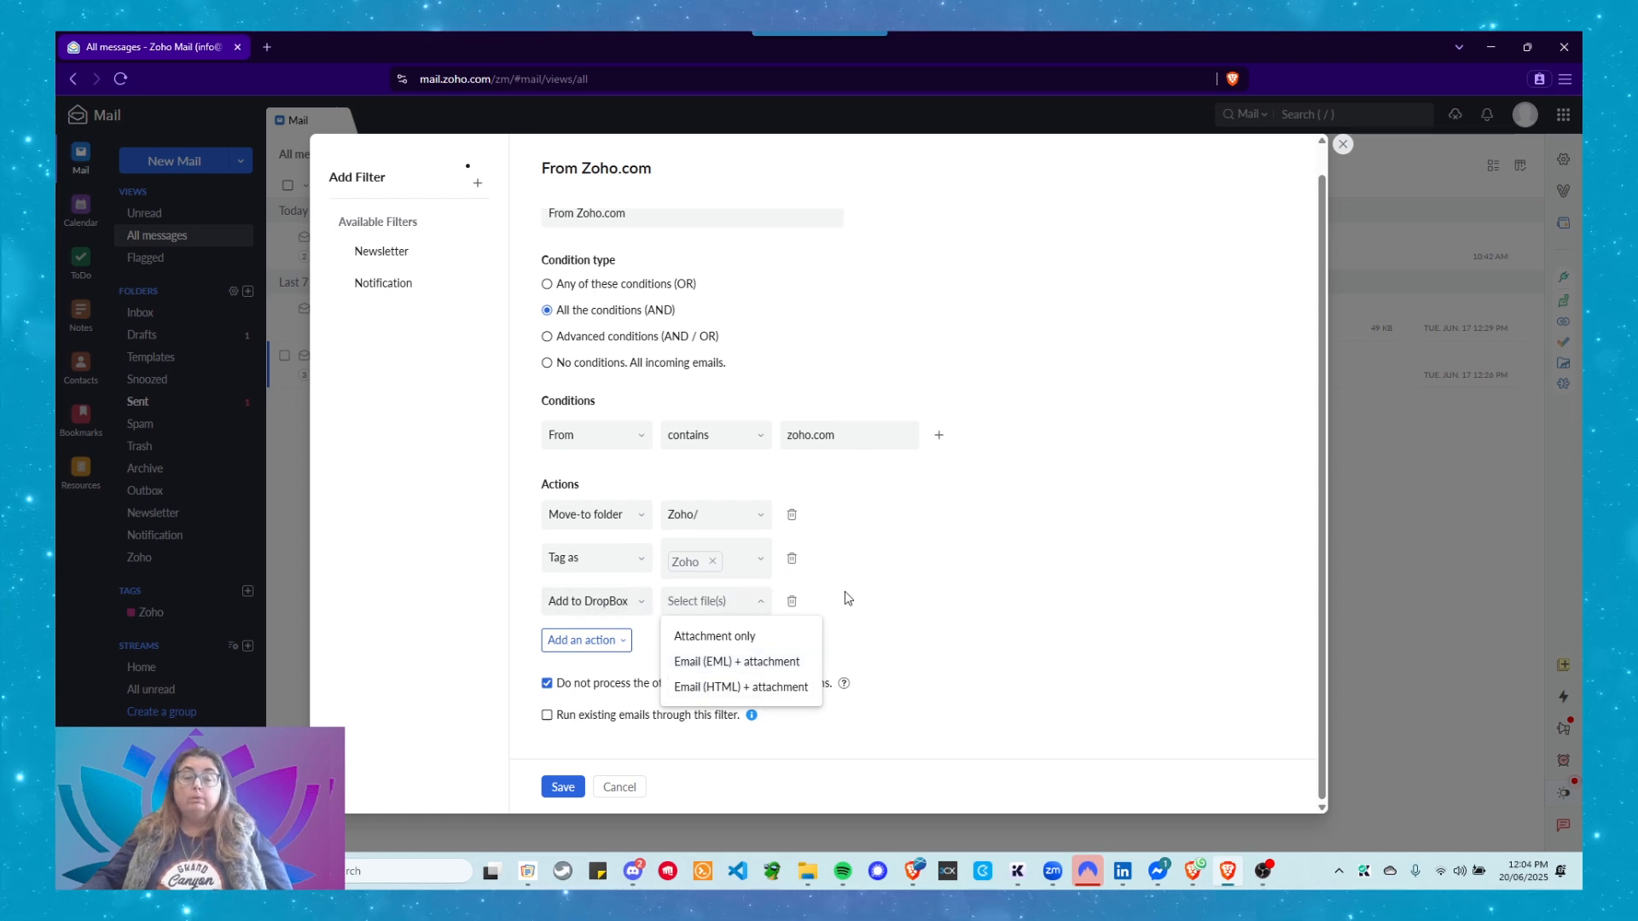
pyautogui.click(910, 589)
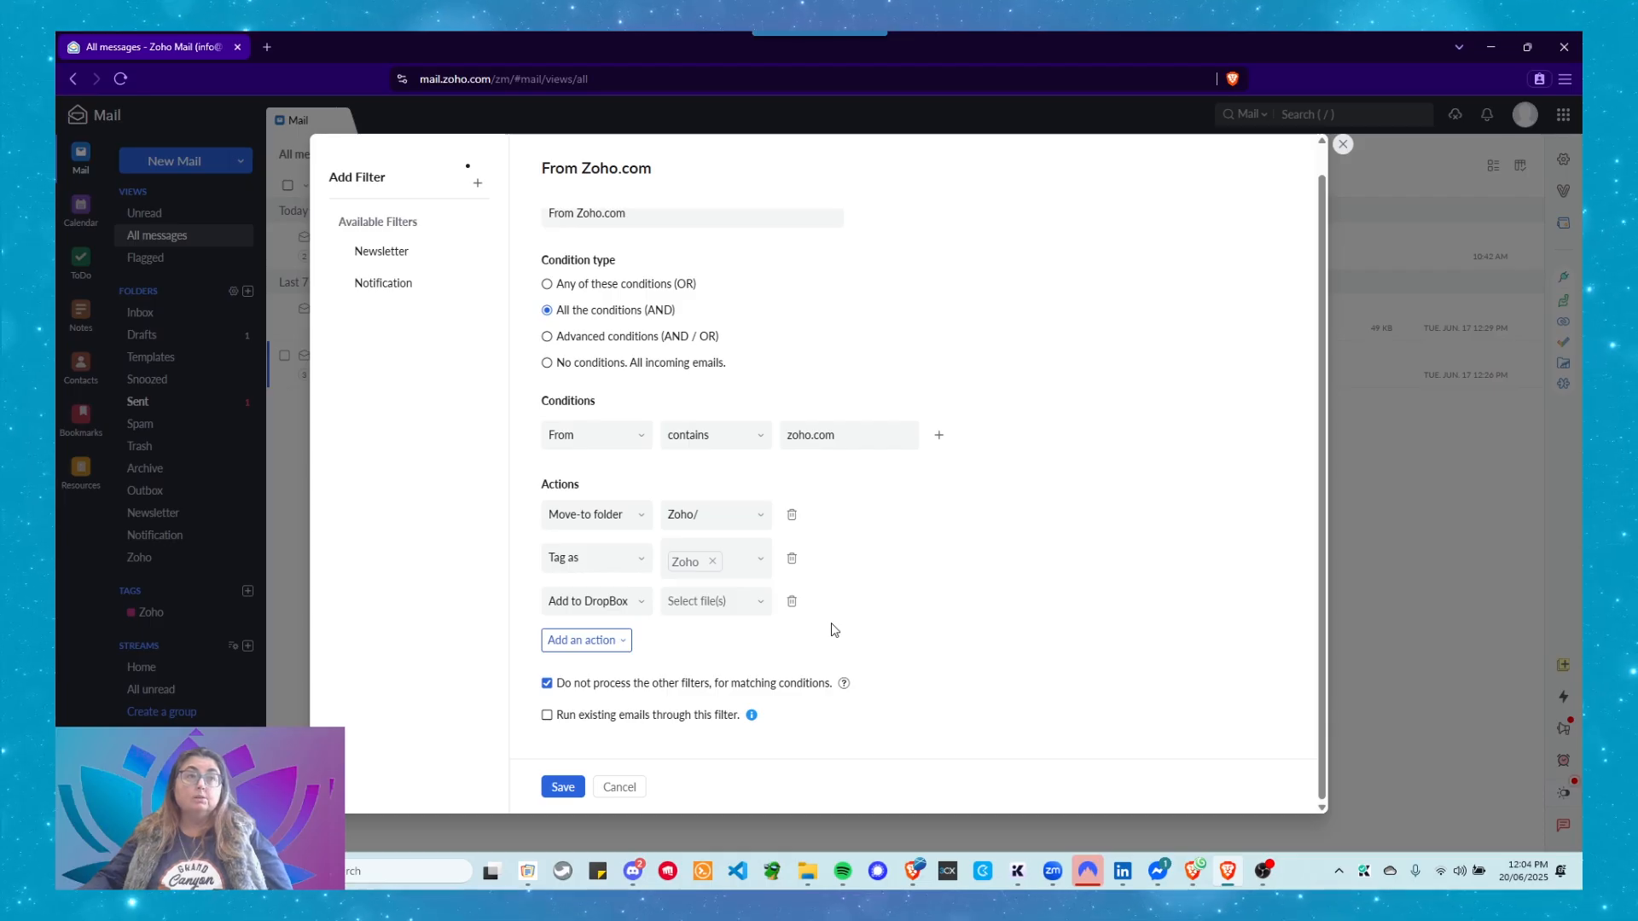
pyautogui.click(791, 602)
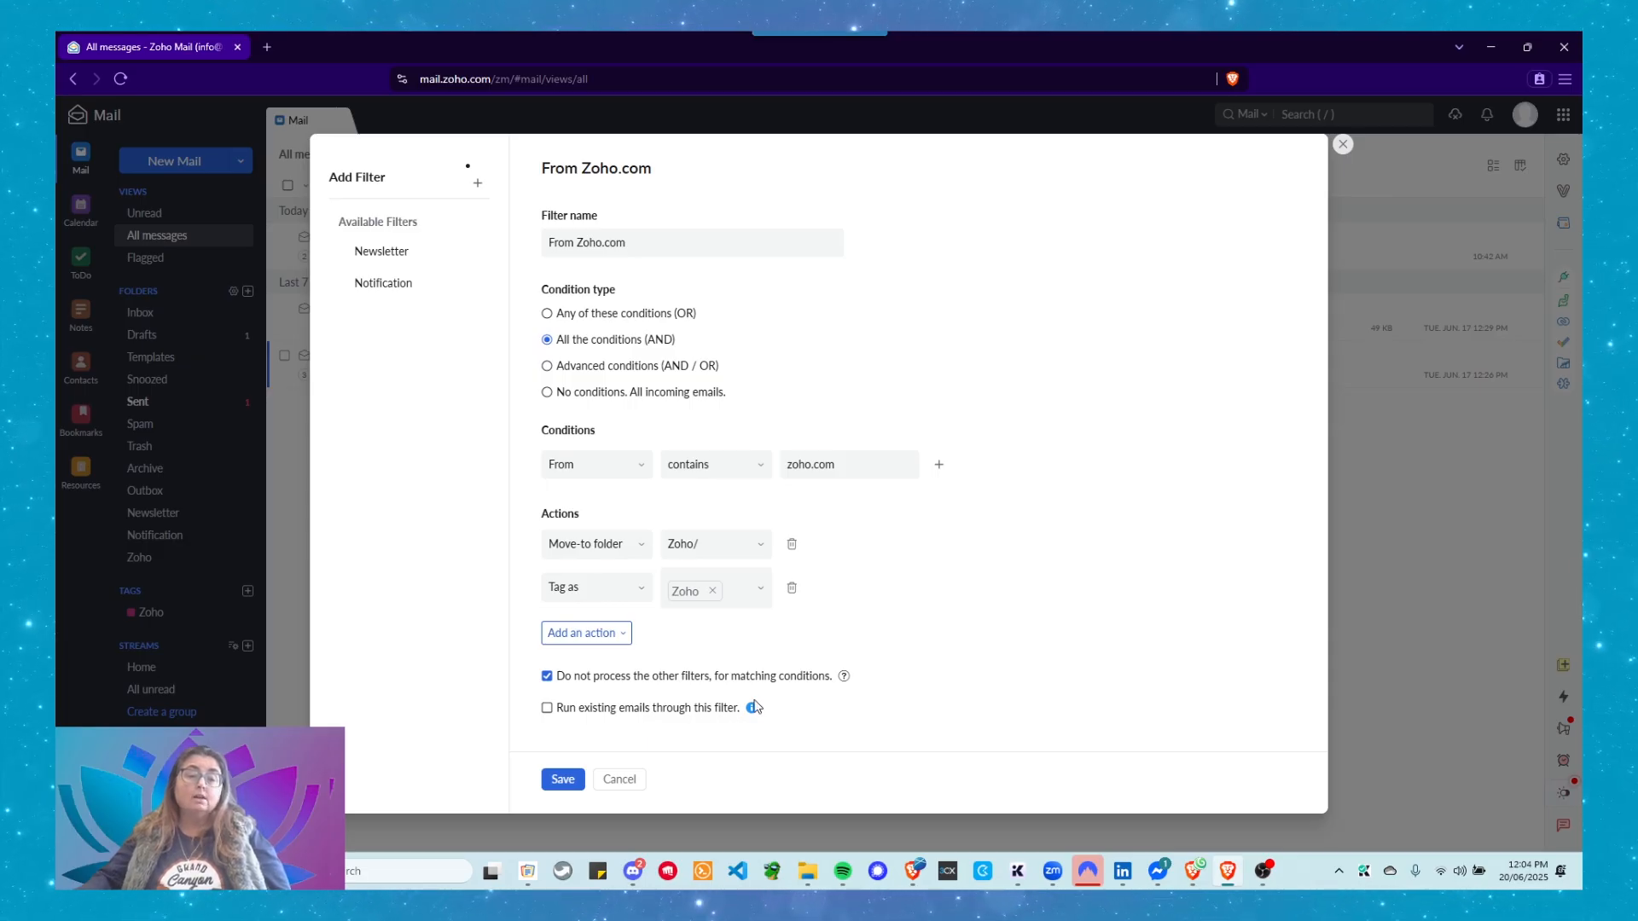
# - Enable running existing emails through this filter and select Inbox as the folder to process
pyautogui.click(546, 715)
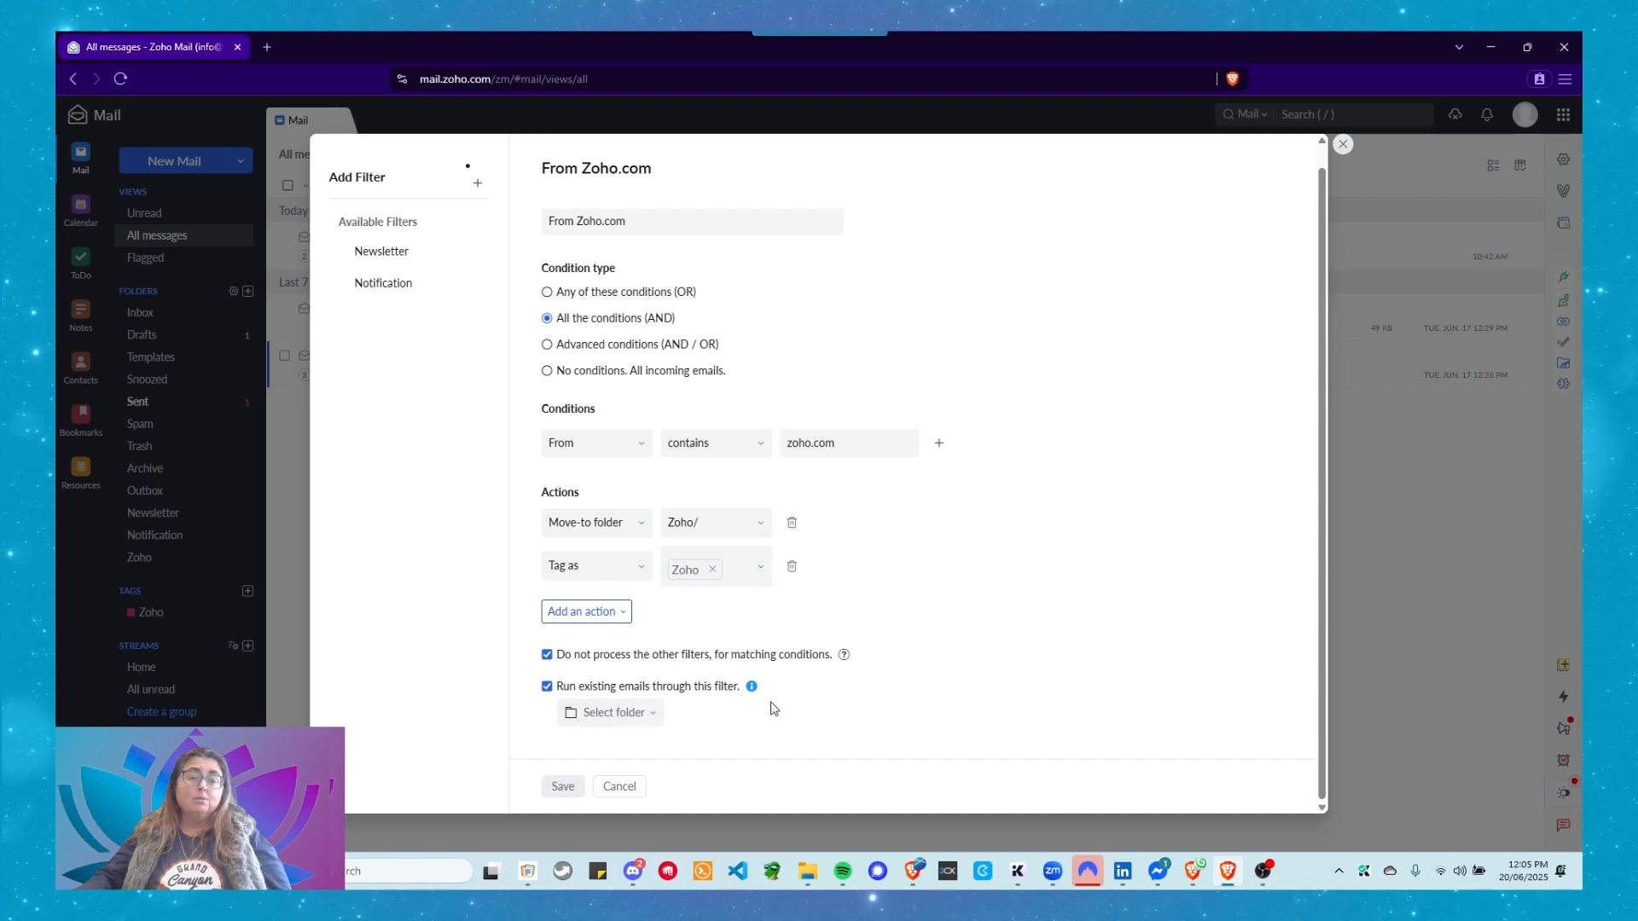
pyautogui.moveTo(915, 867)
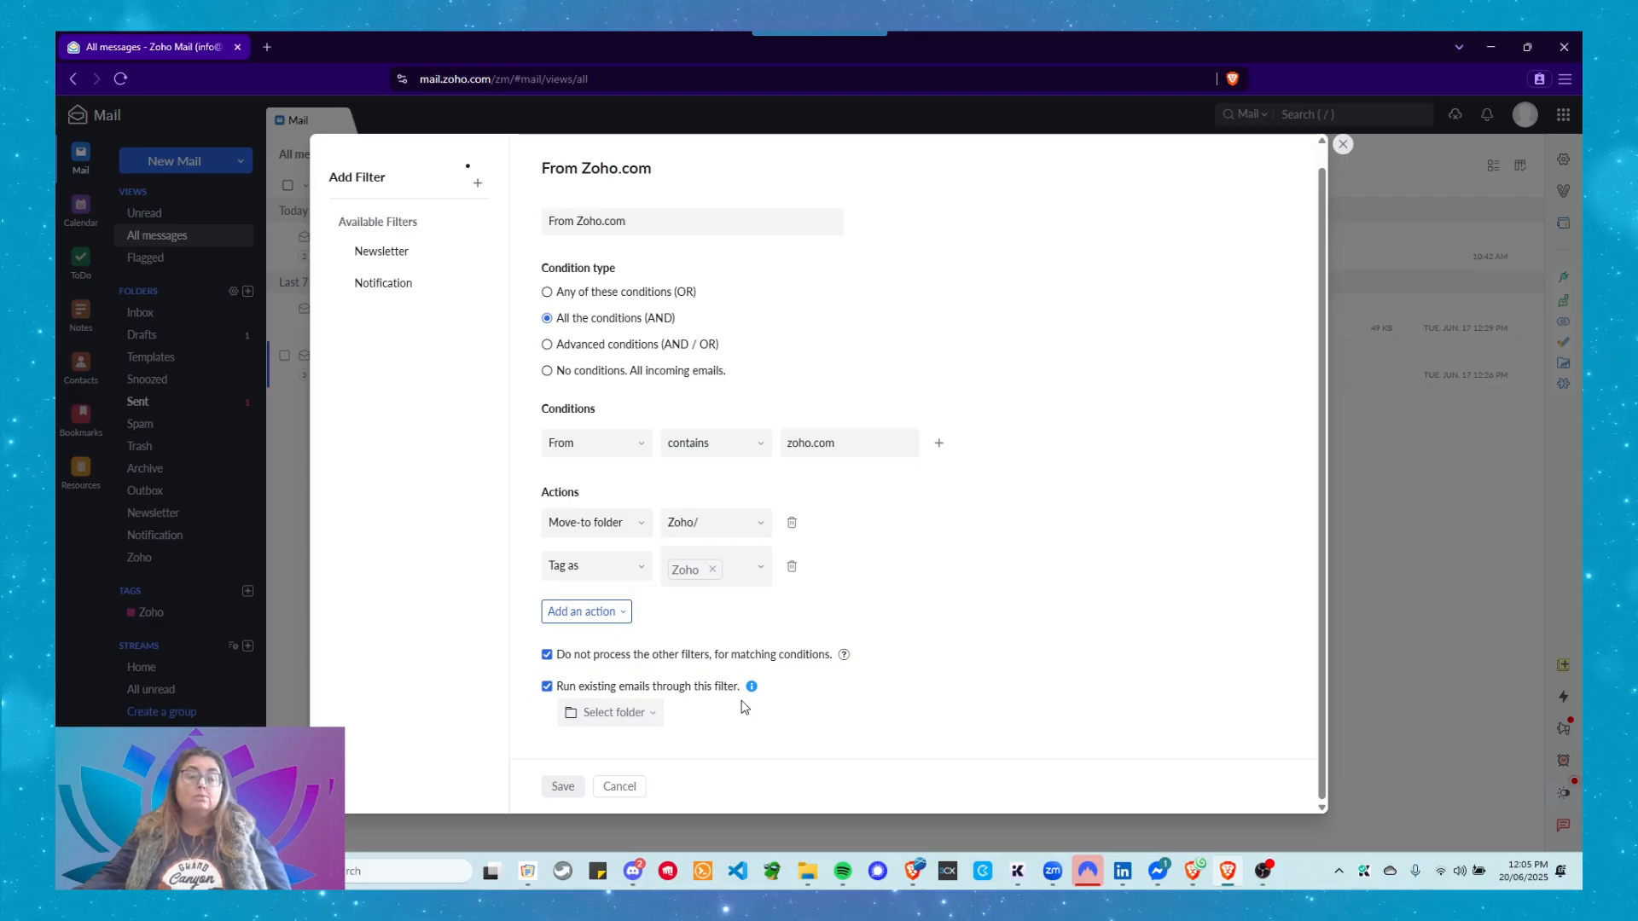
pyautogui.click(618, 723)
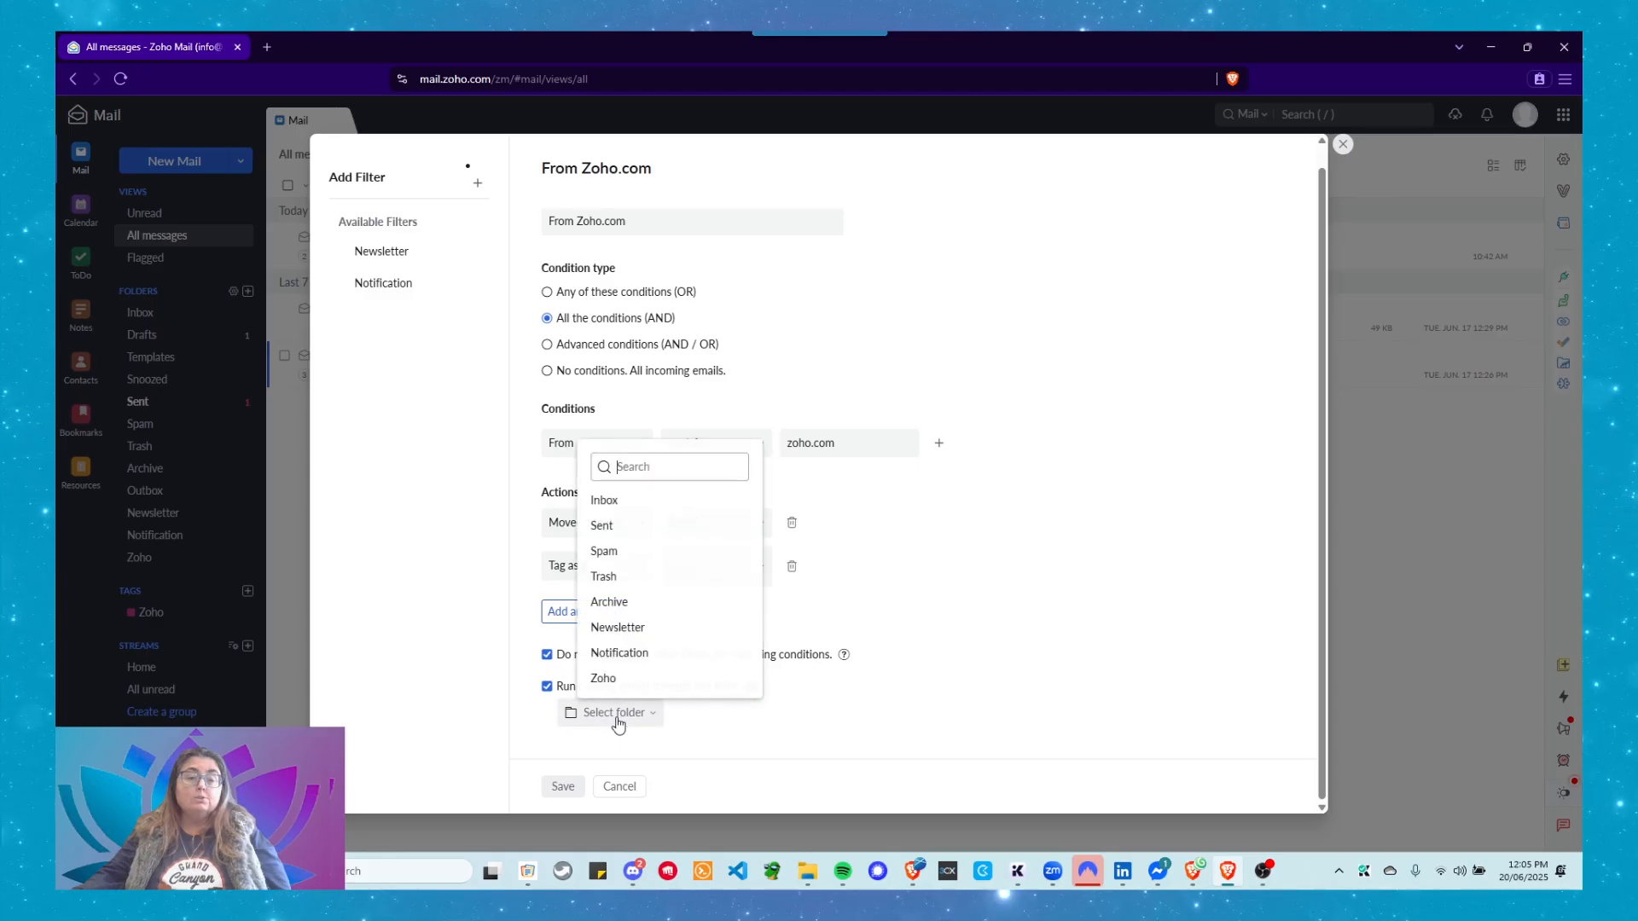
pyautogui.click(607, 503)
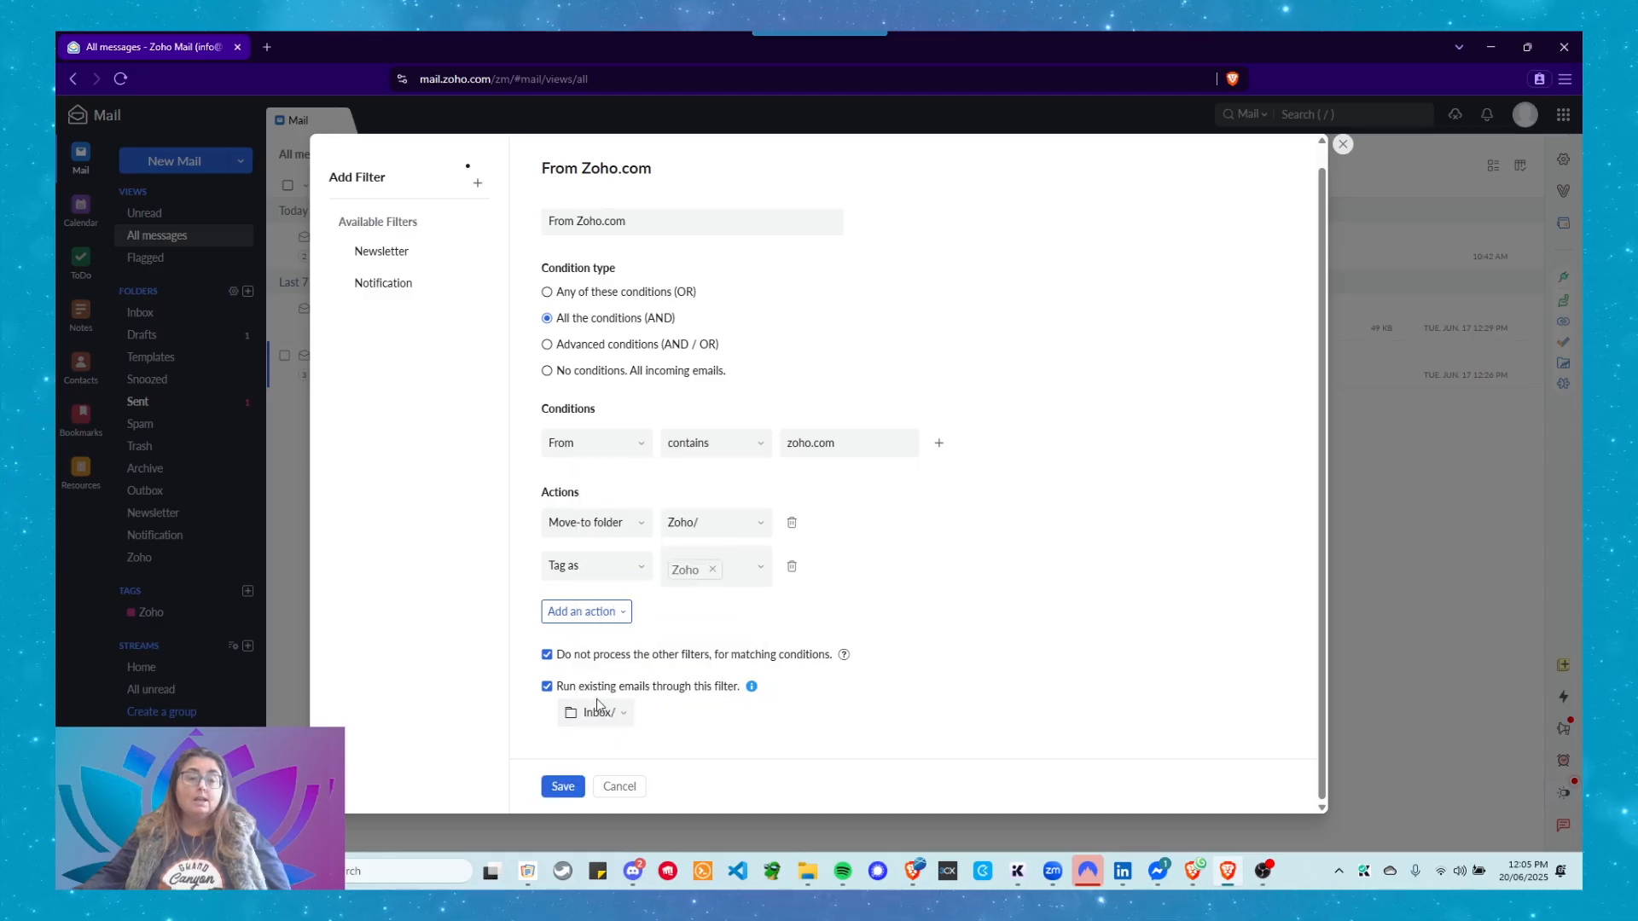
# - Turn running existing emails off and on again, and try Zoho and Trash as the folder to process
pyautogui.click(632, 685)
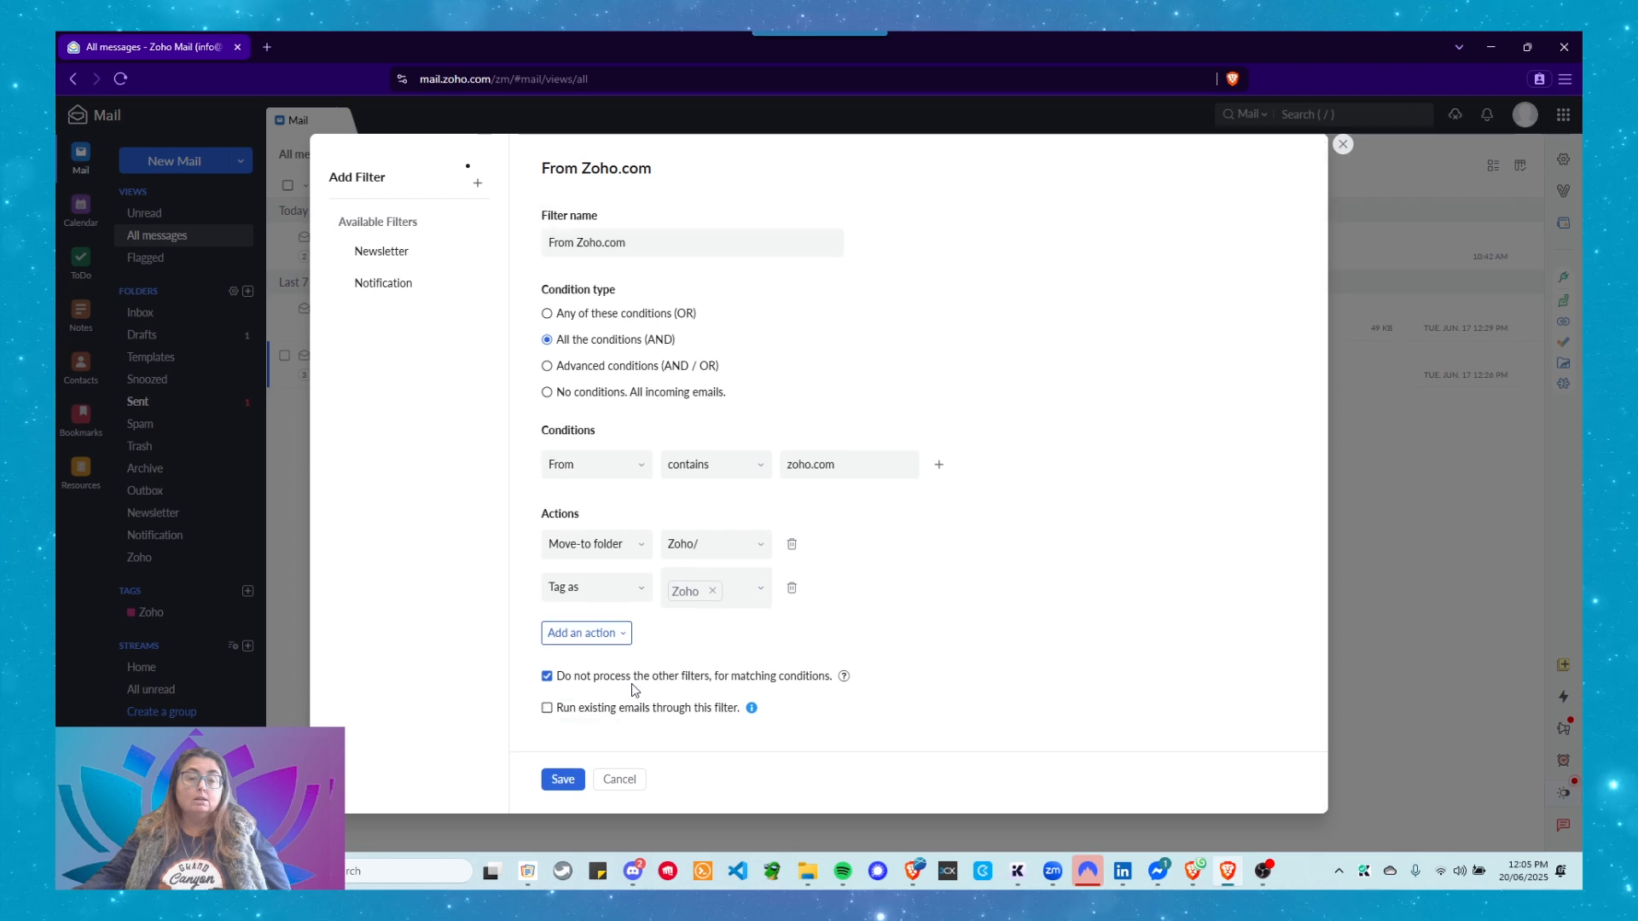
pyautogui.click(631, 686)
pyautogui.click(580, 721)
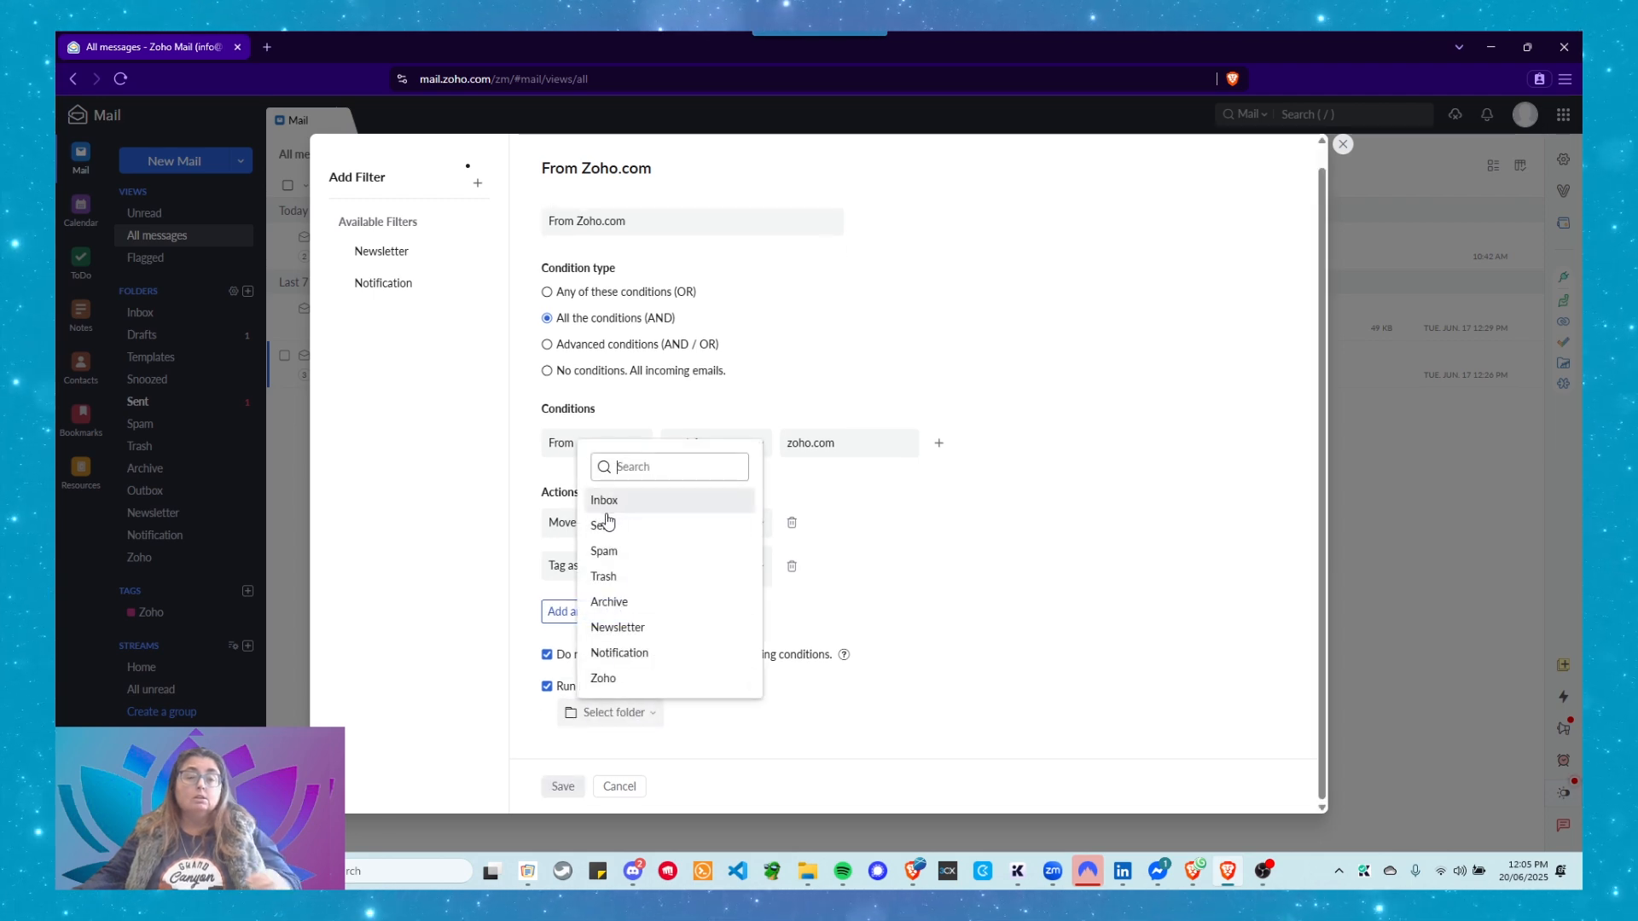
pyautogui.click(621, 680)
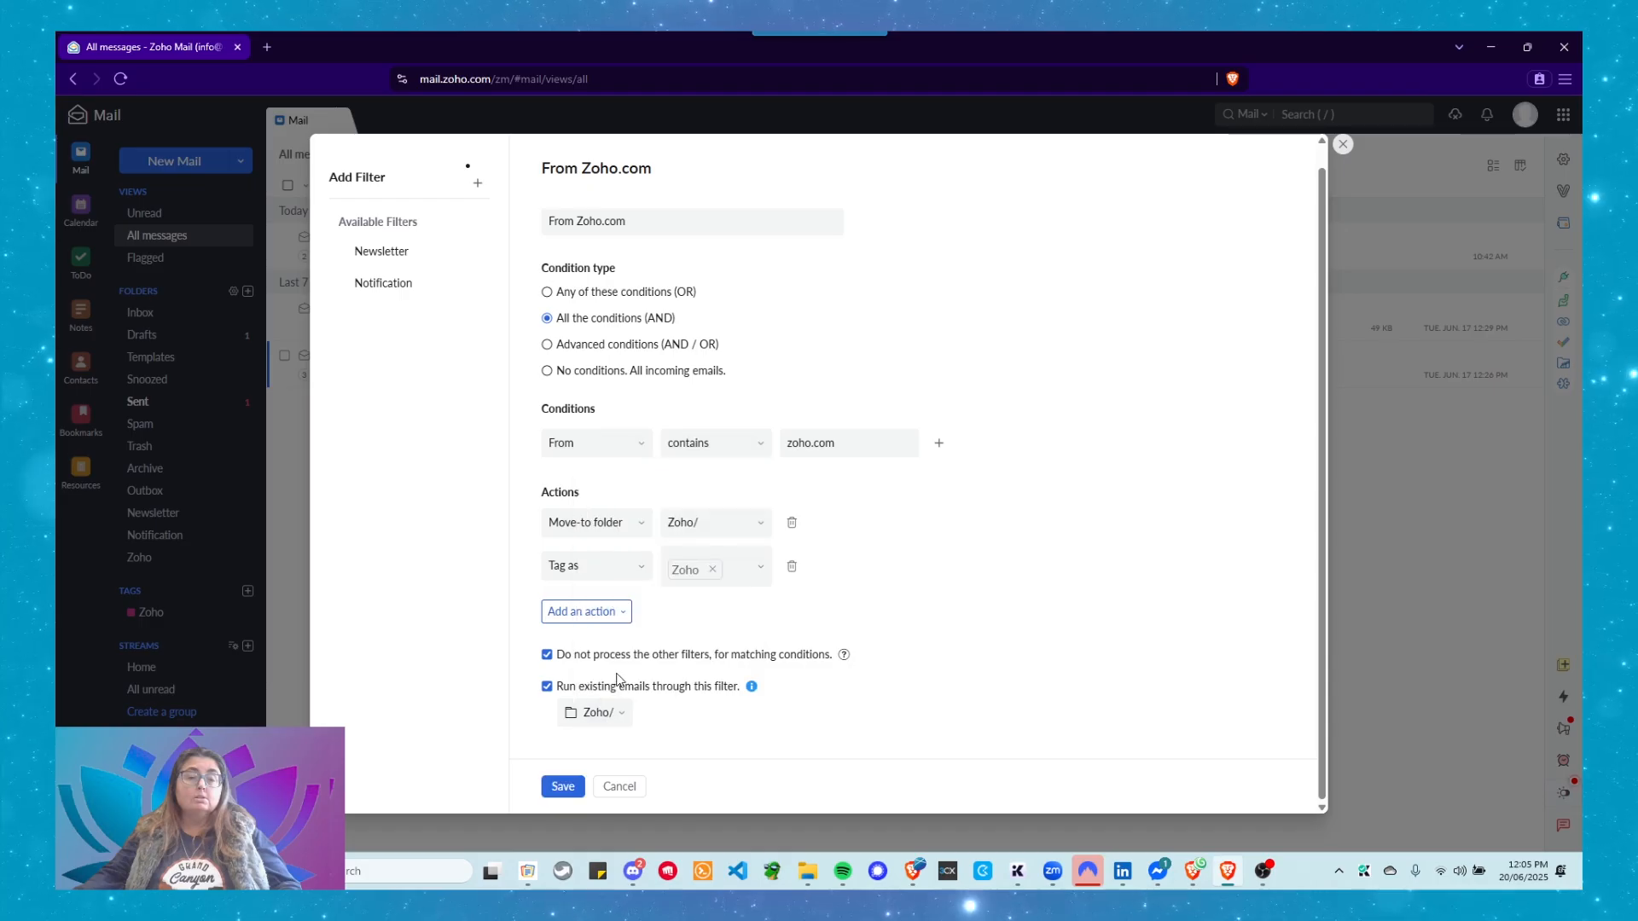
pyautogui.click(620, 721)
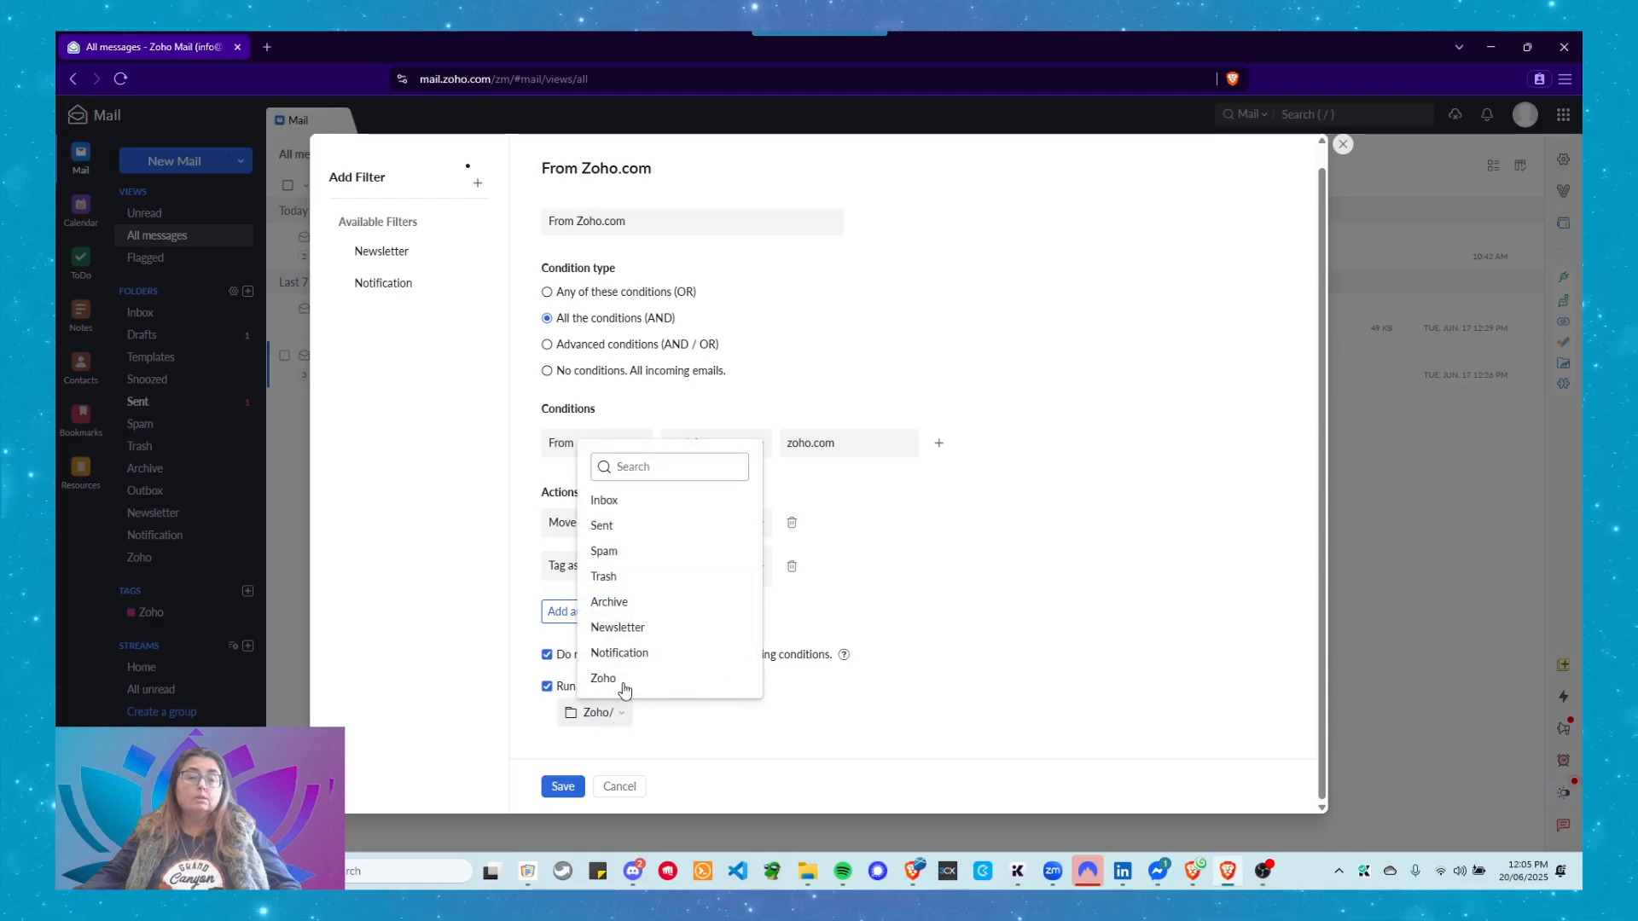
pyautogui.click(608, 580)
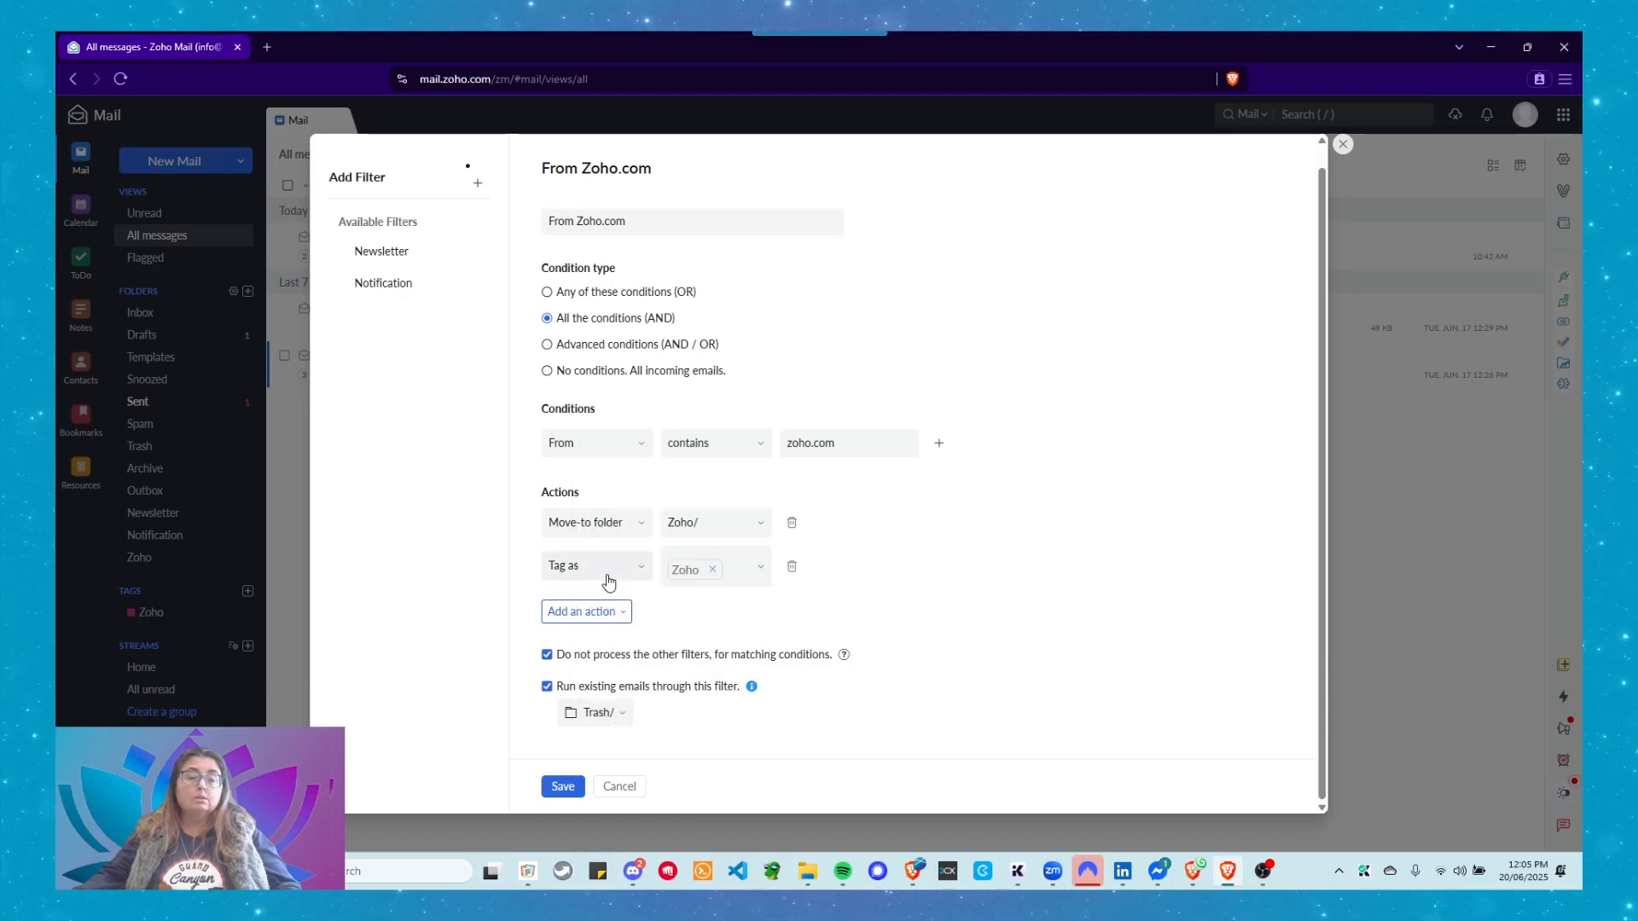
# - Set the folder for existing emails to Inbox and save the From Zoho.com filter
pyautogui.click(600, 714)
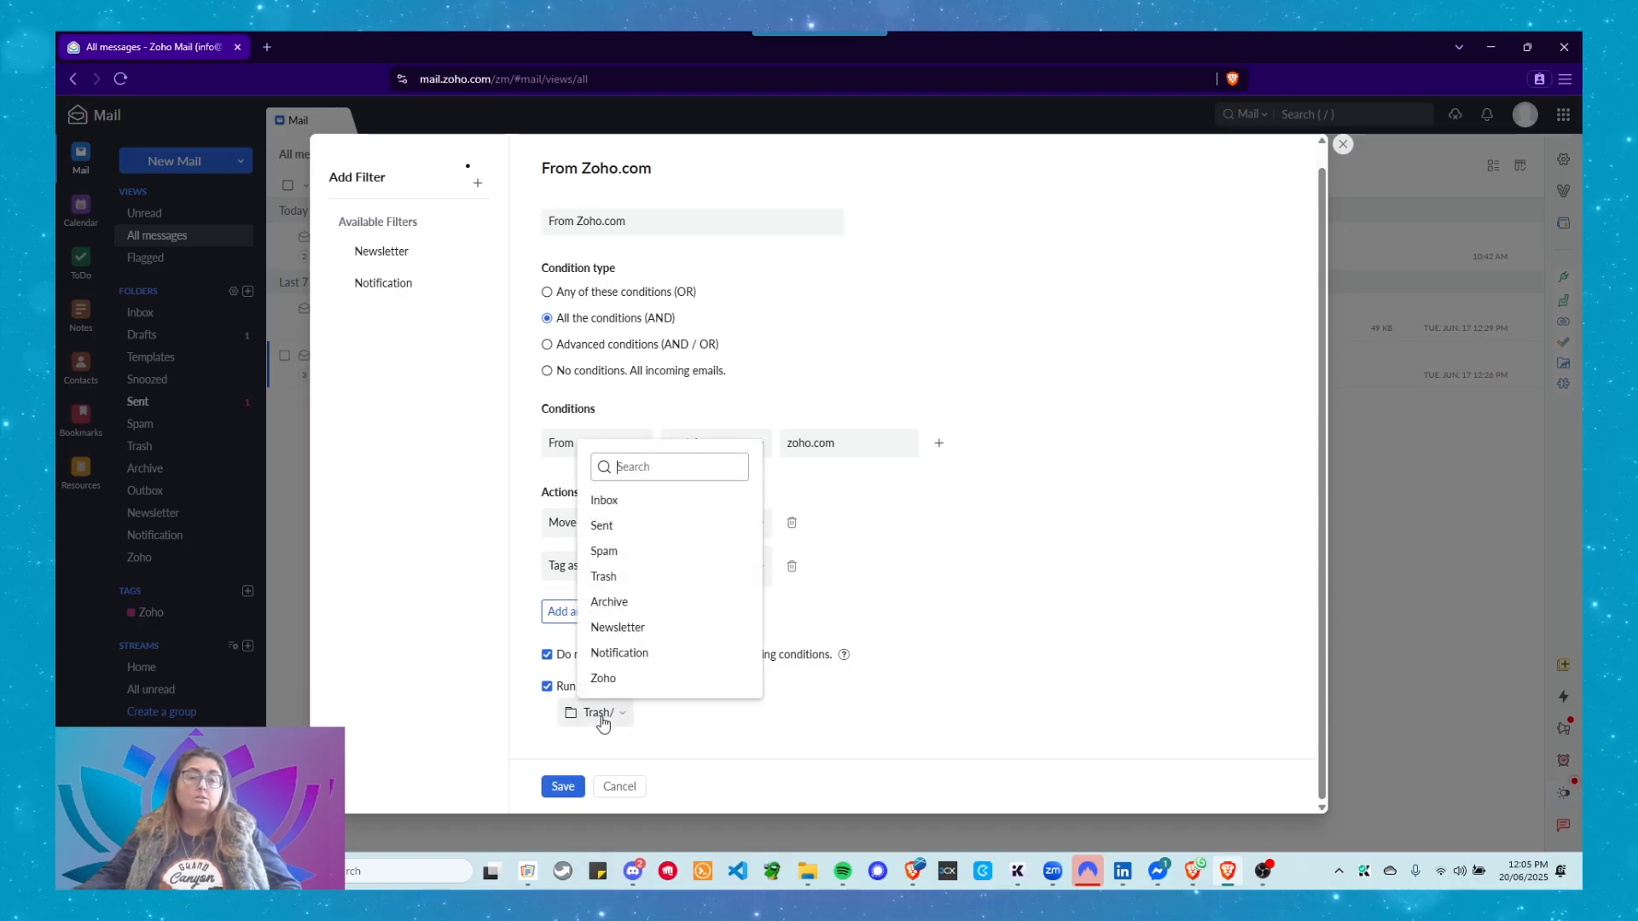
pyautogui.click(604, 500)
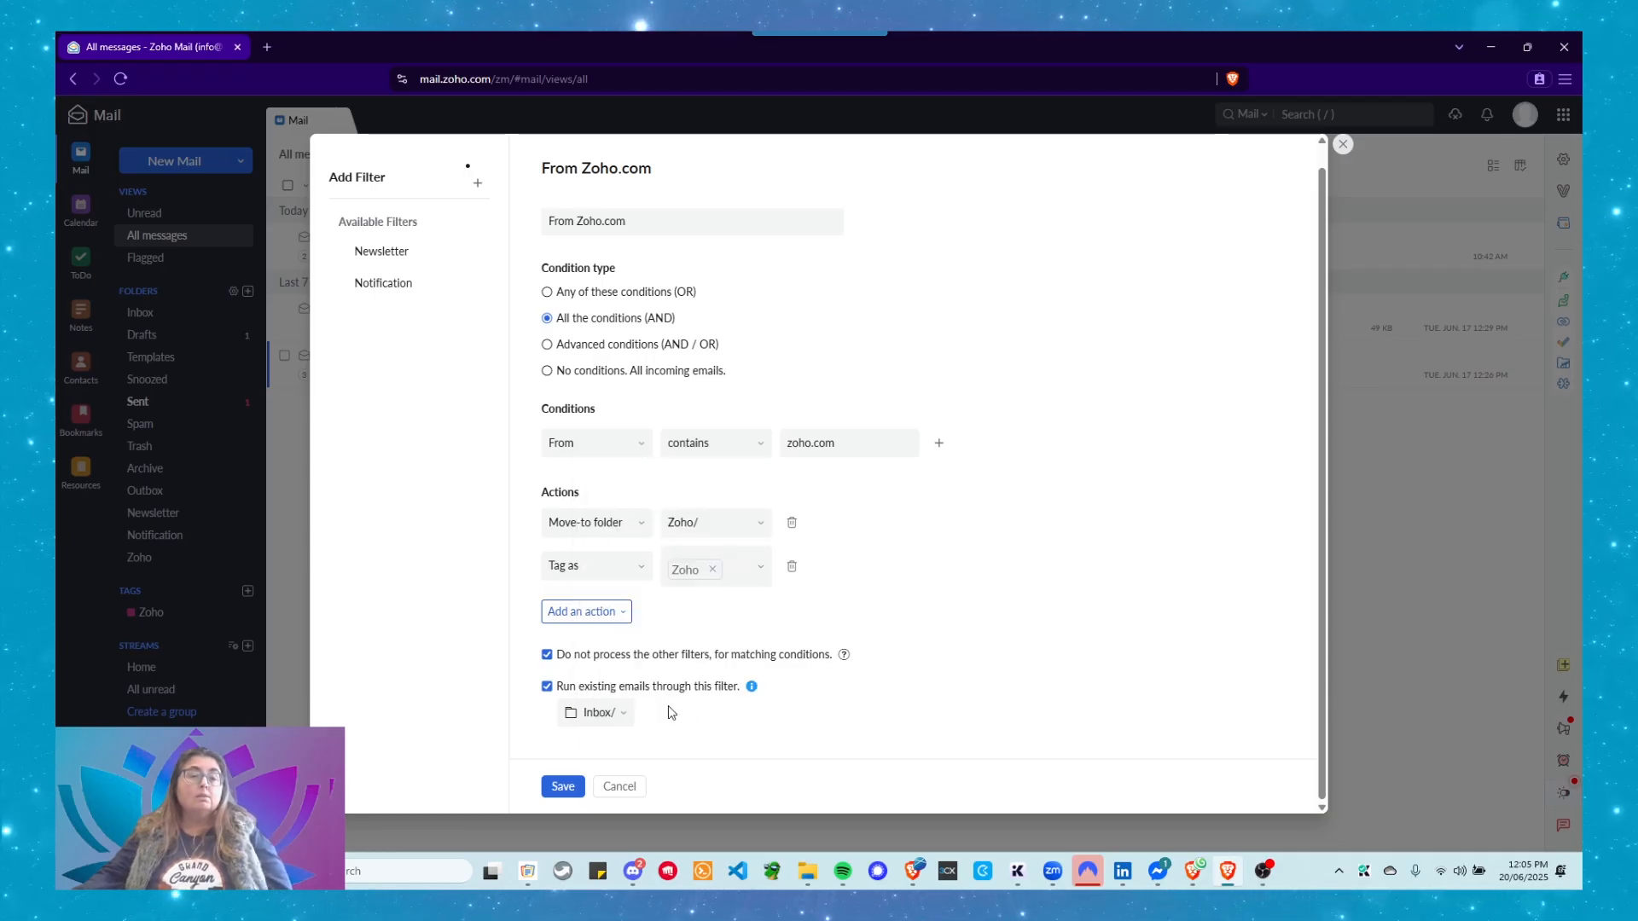
pyautogui.scroll(1, 687, 288)
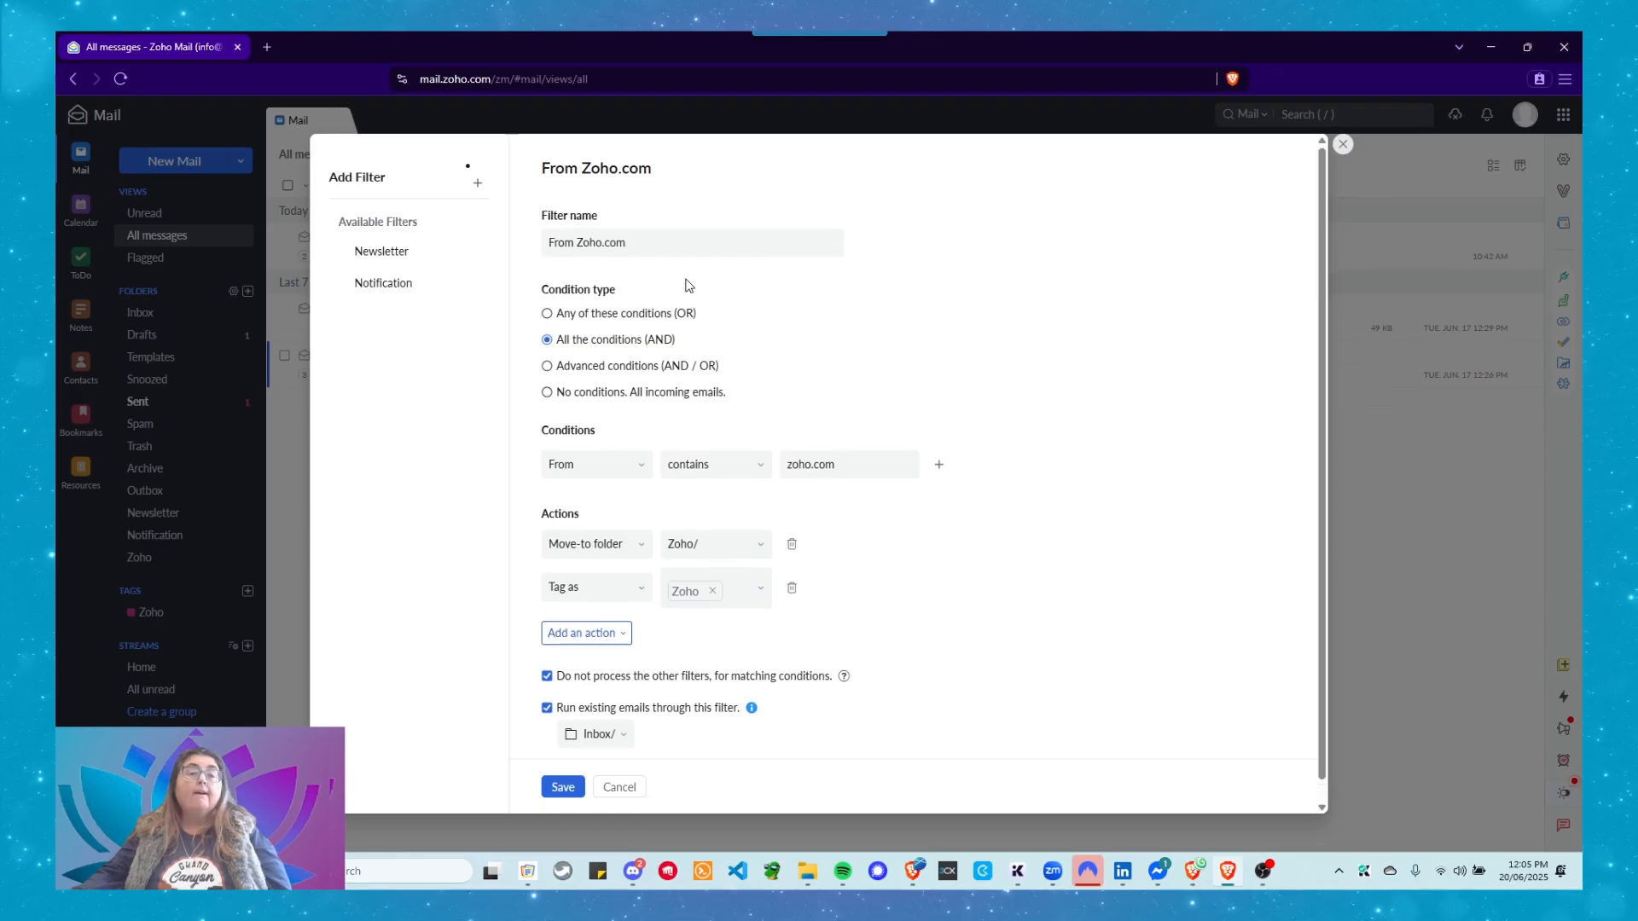
pyautogui.scroll(-1, 633, 645)
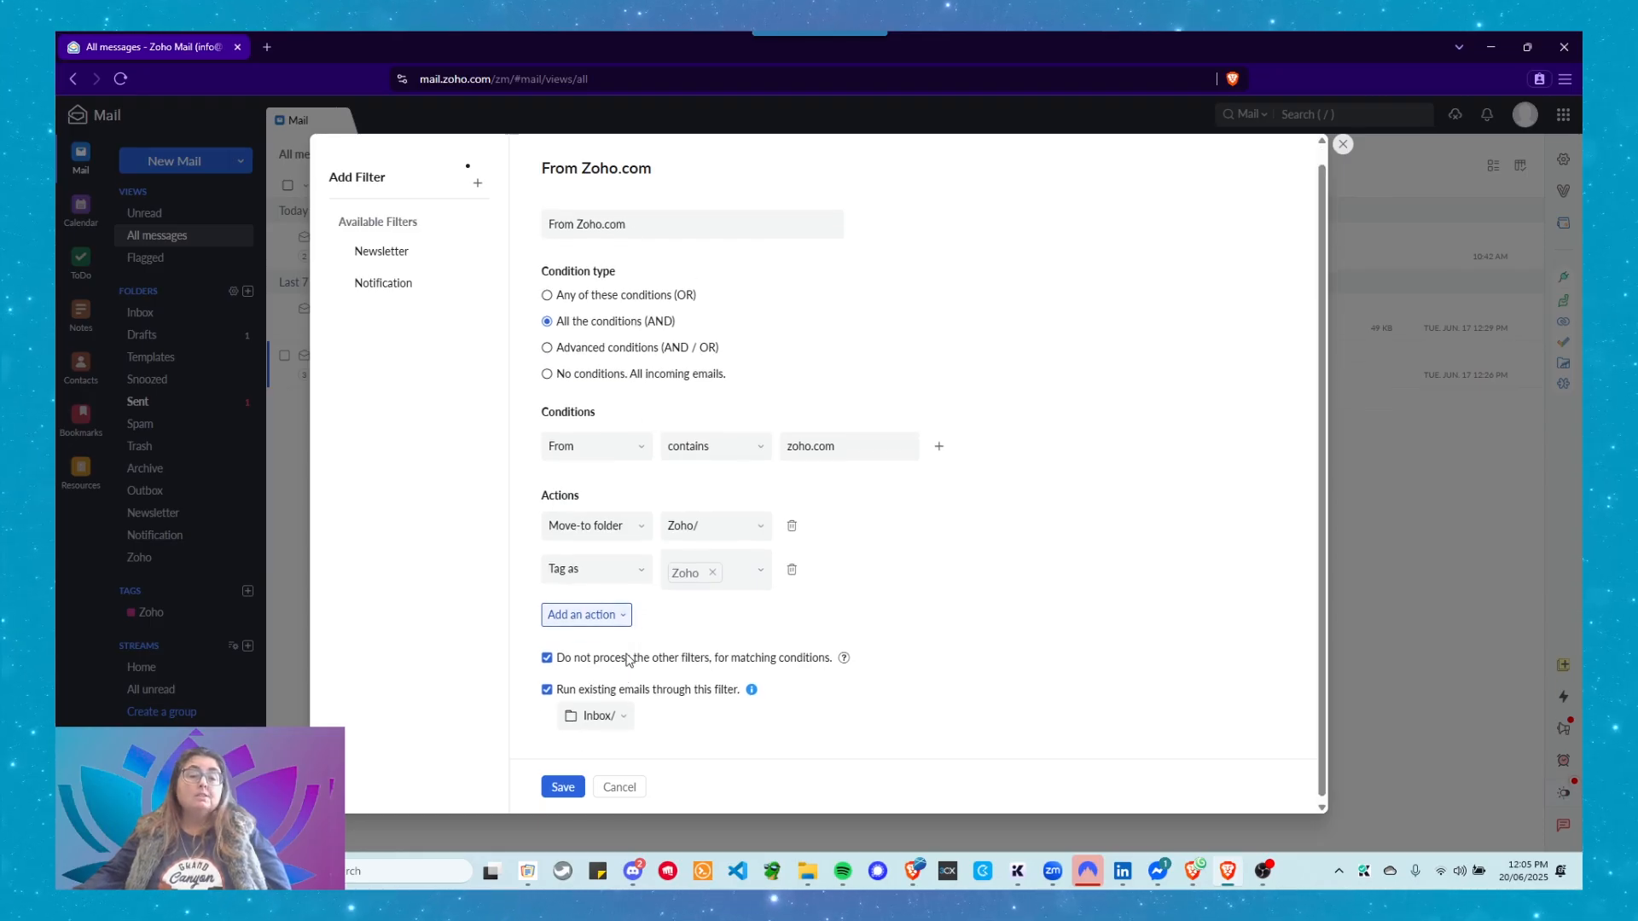
pyautogui.click(560, 790)
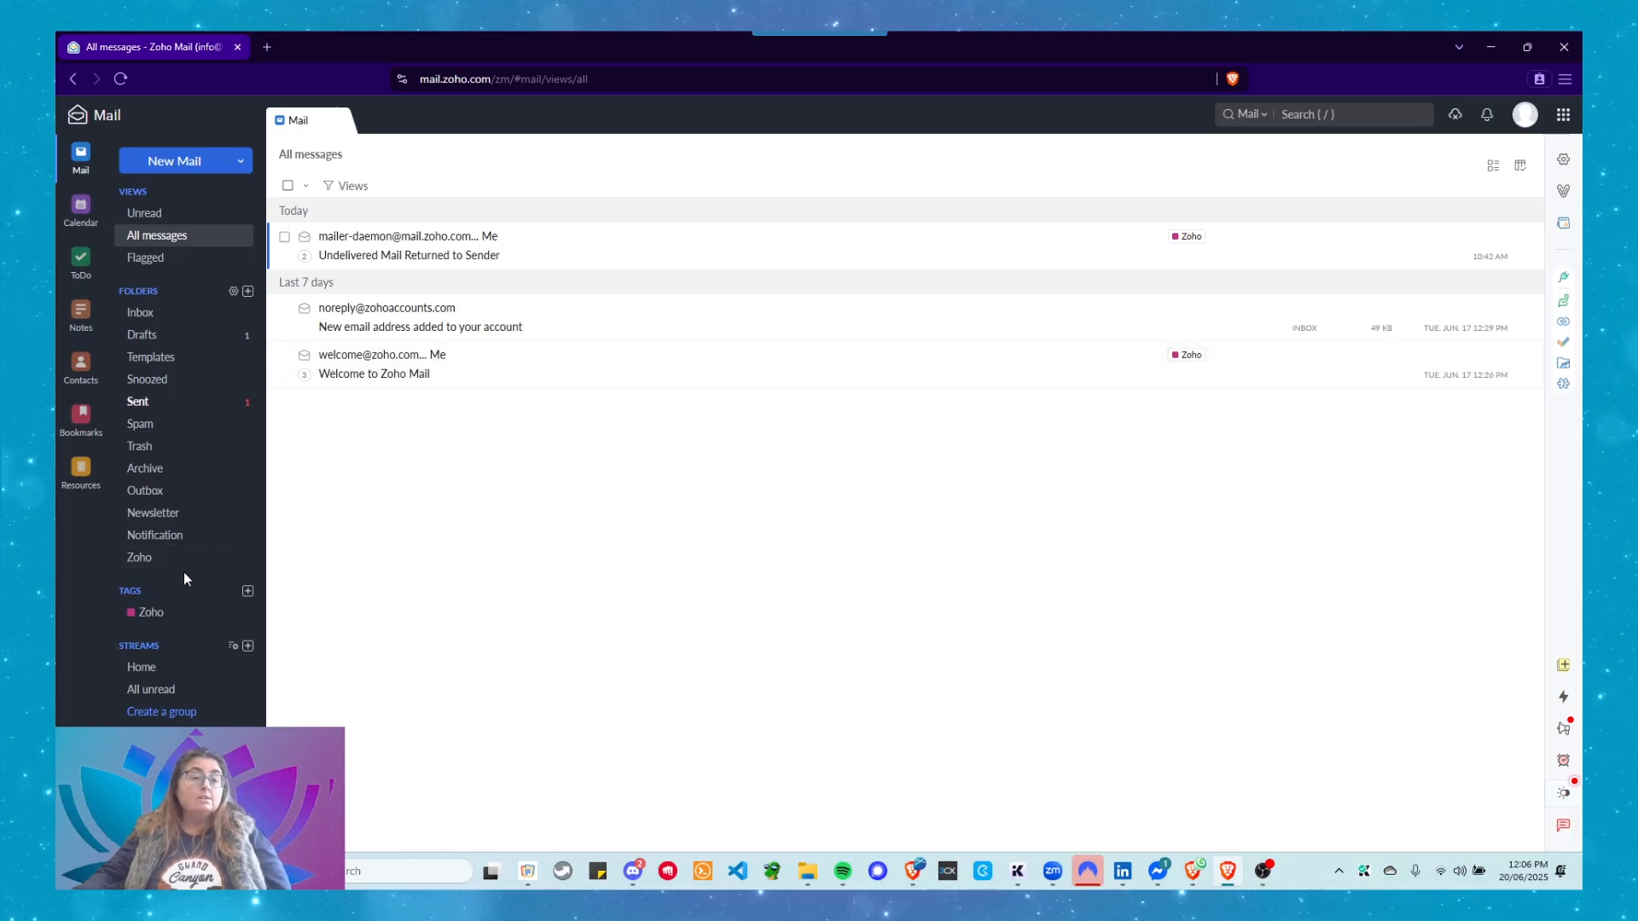
# - Check the Zoho folder, the Inbox and all messages to see how the filter sorted existing mail
pyautogui.click(137, 559)
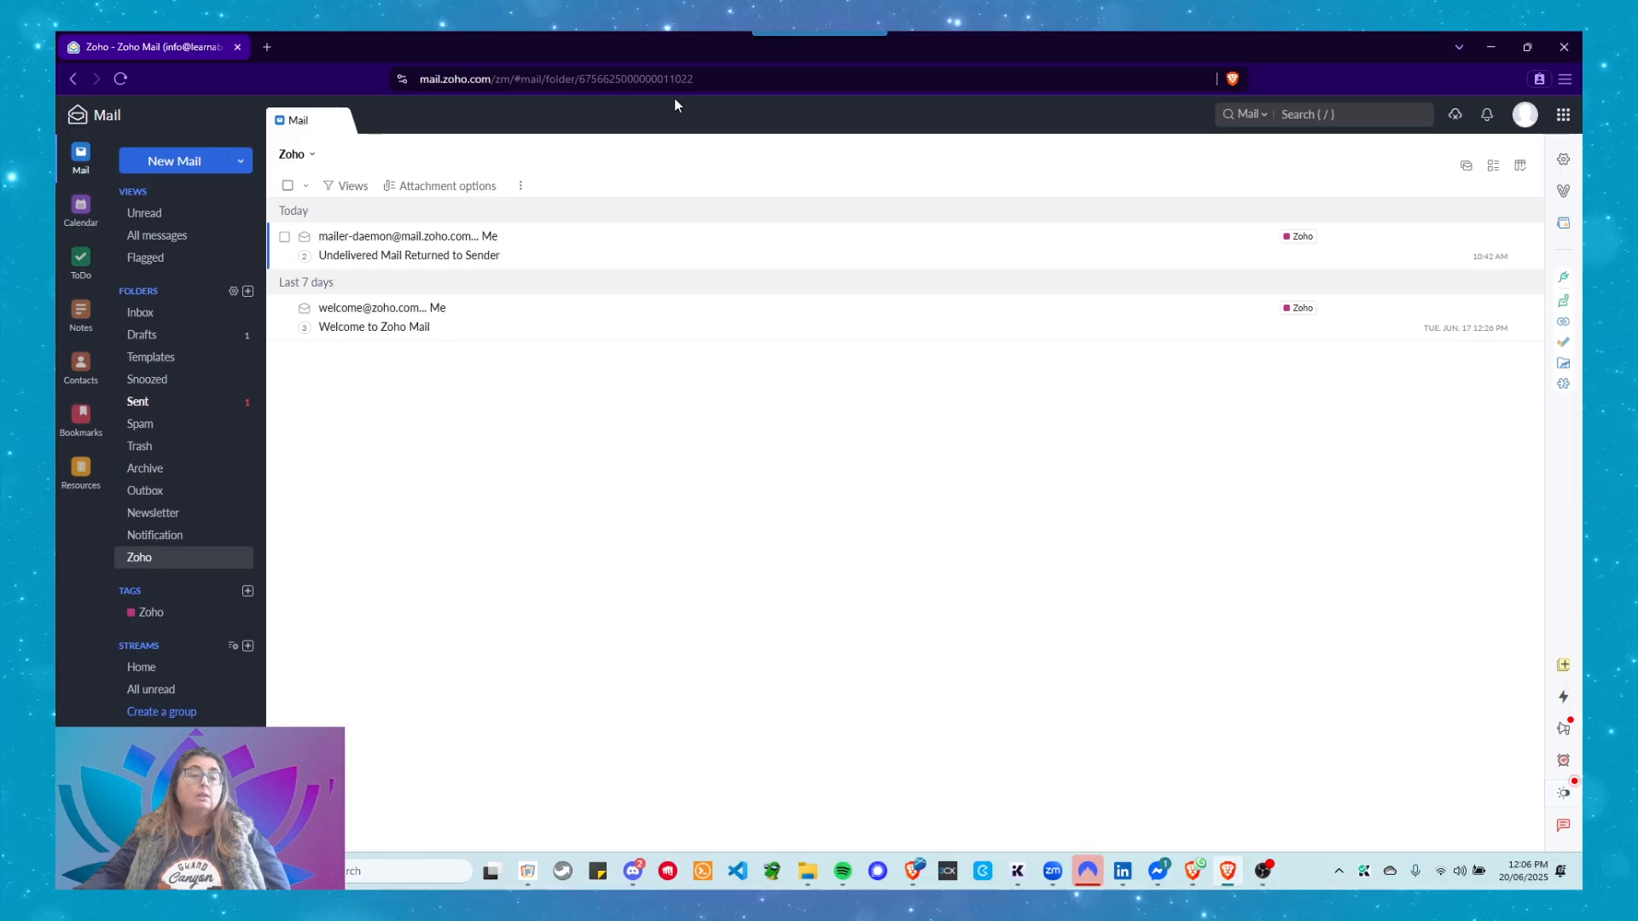
pyautogui.click(165, 321)
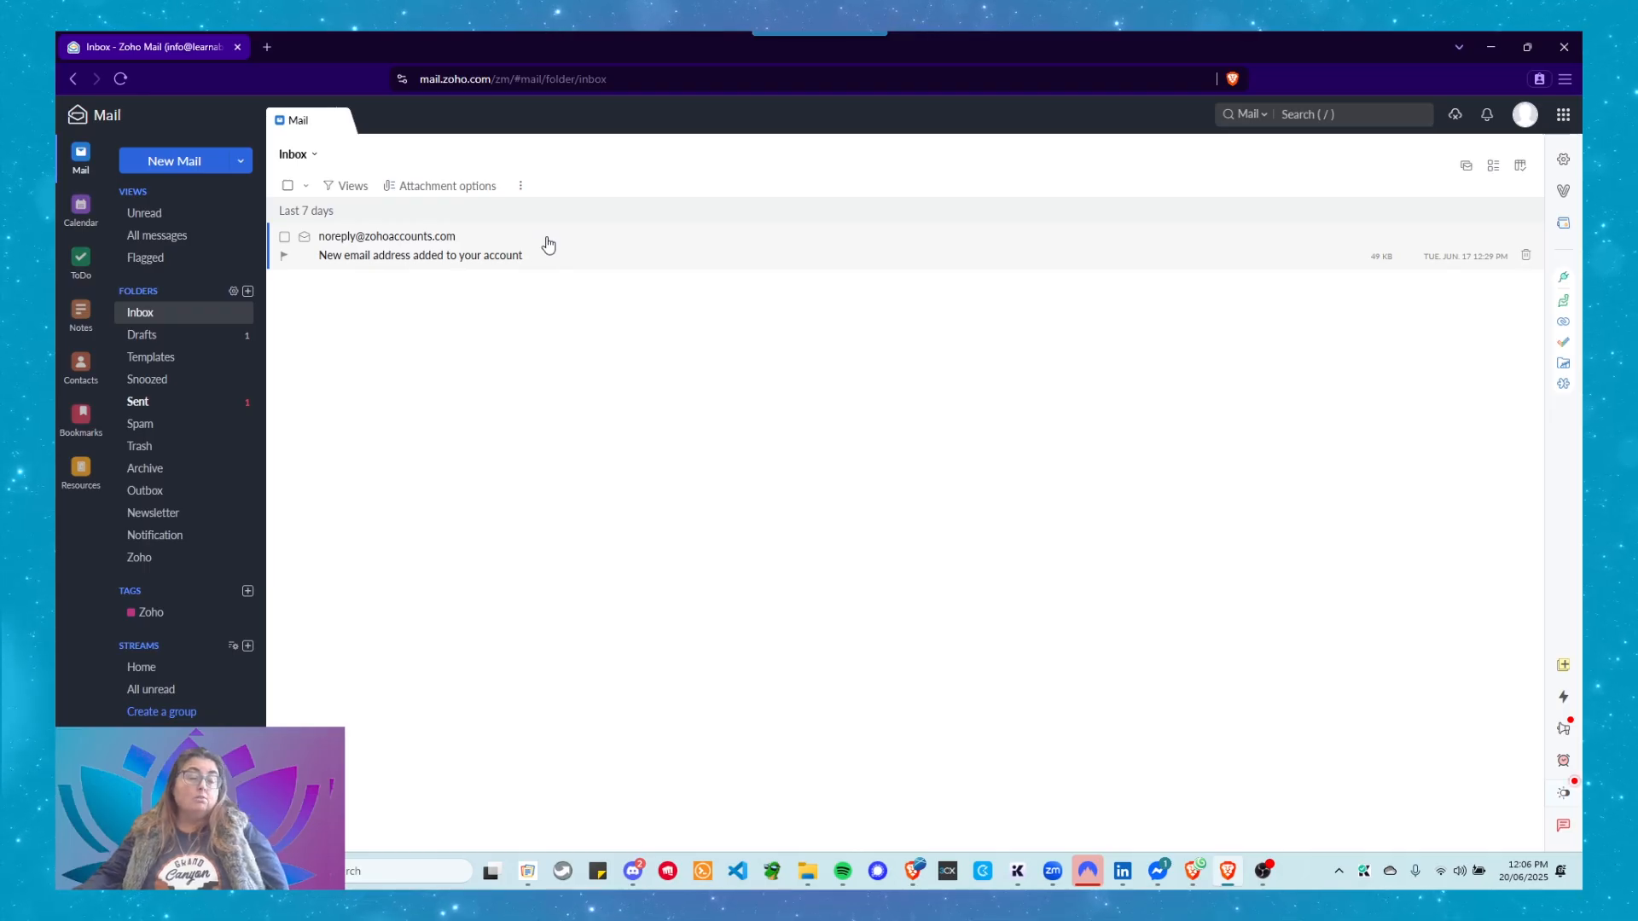
pyautogui.click(160, 235)
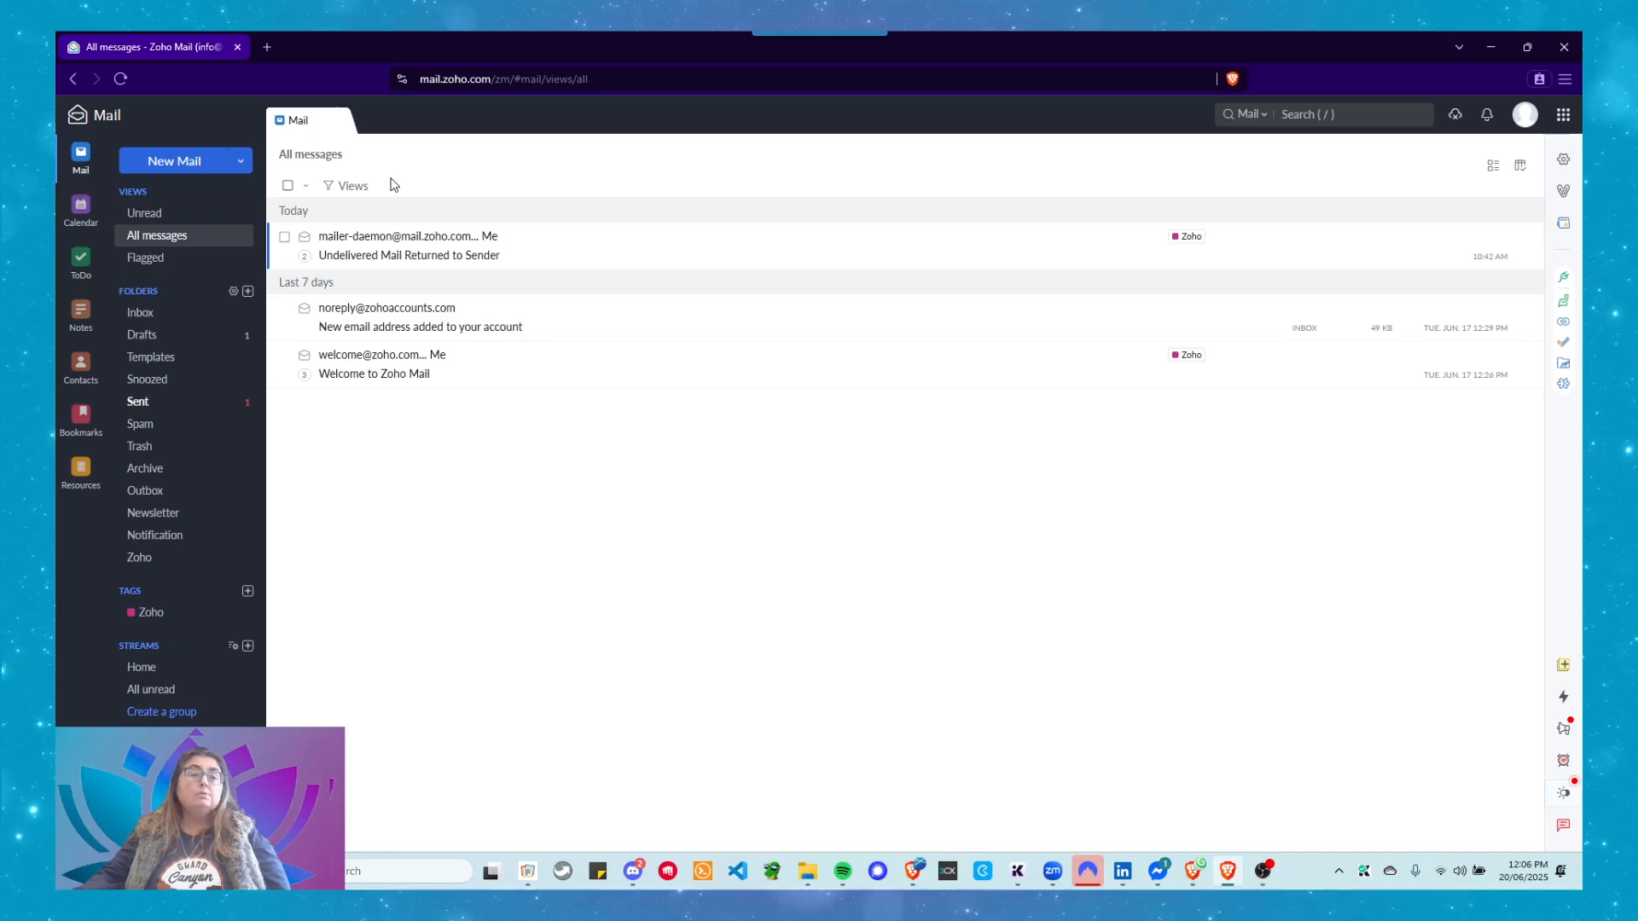
# - Search the mail settings for "filter" and open the Filters page
pyautogui.click(1563, 159)
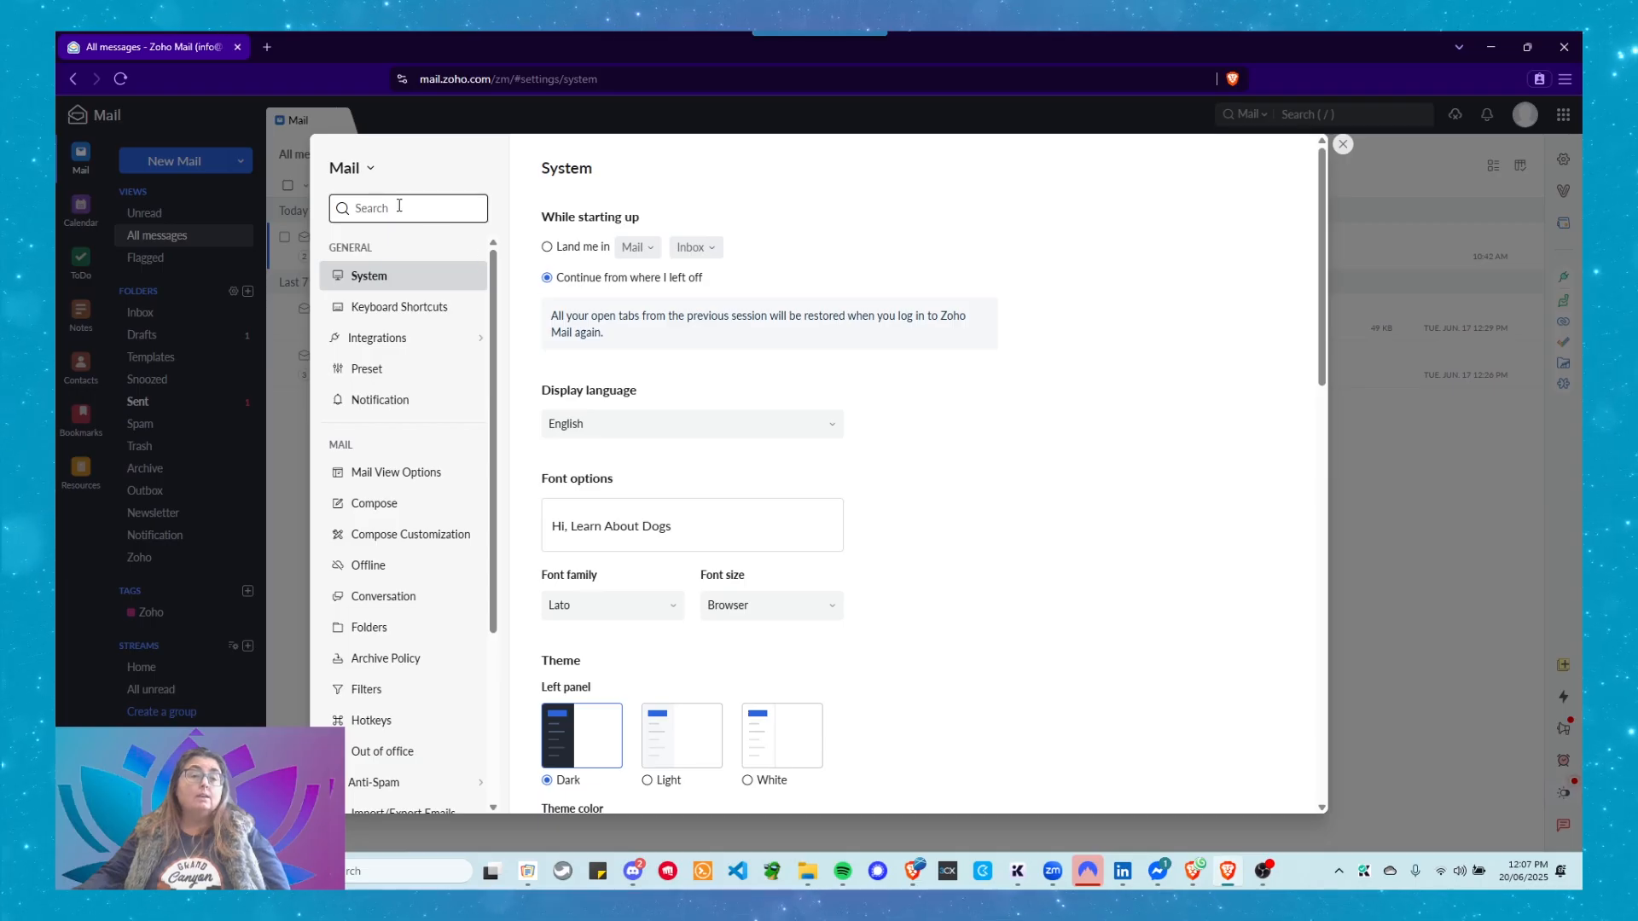
pyautogui.write('filter')
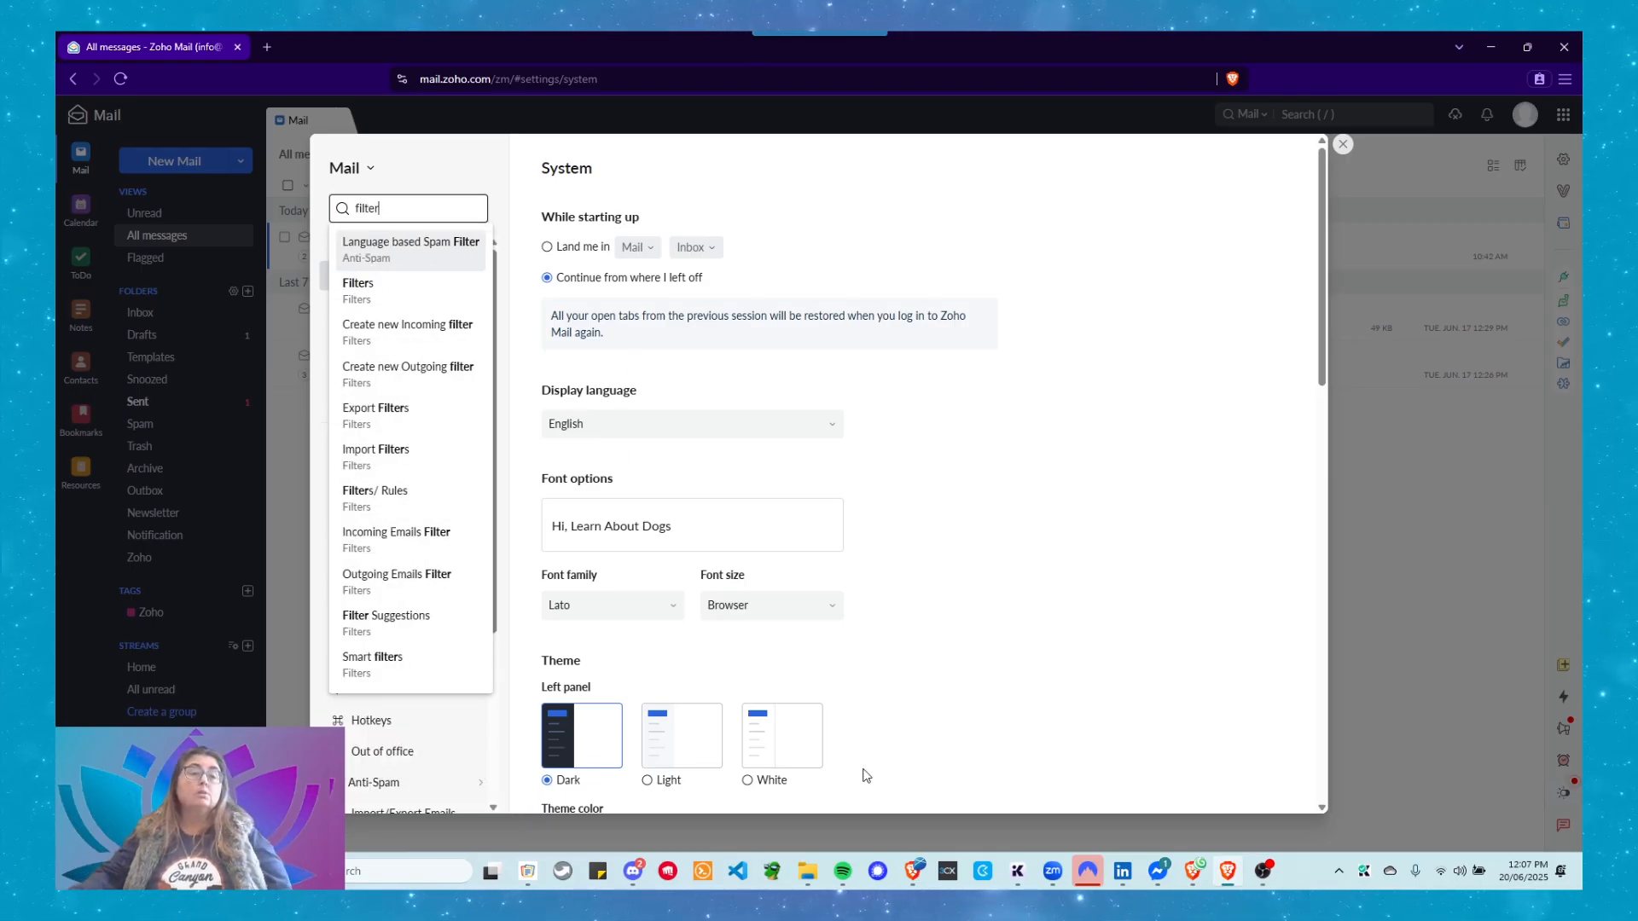
pyautogui.click(394, 294)
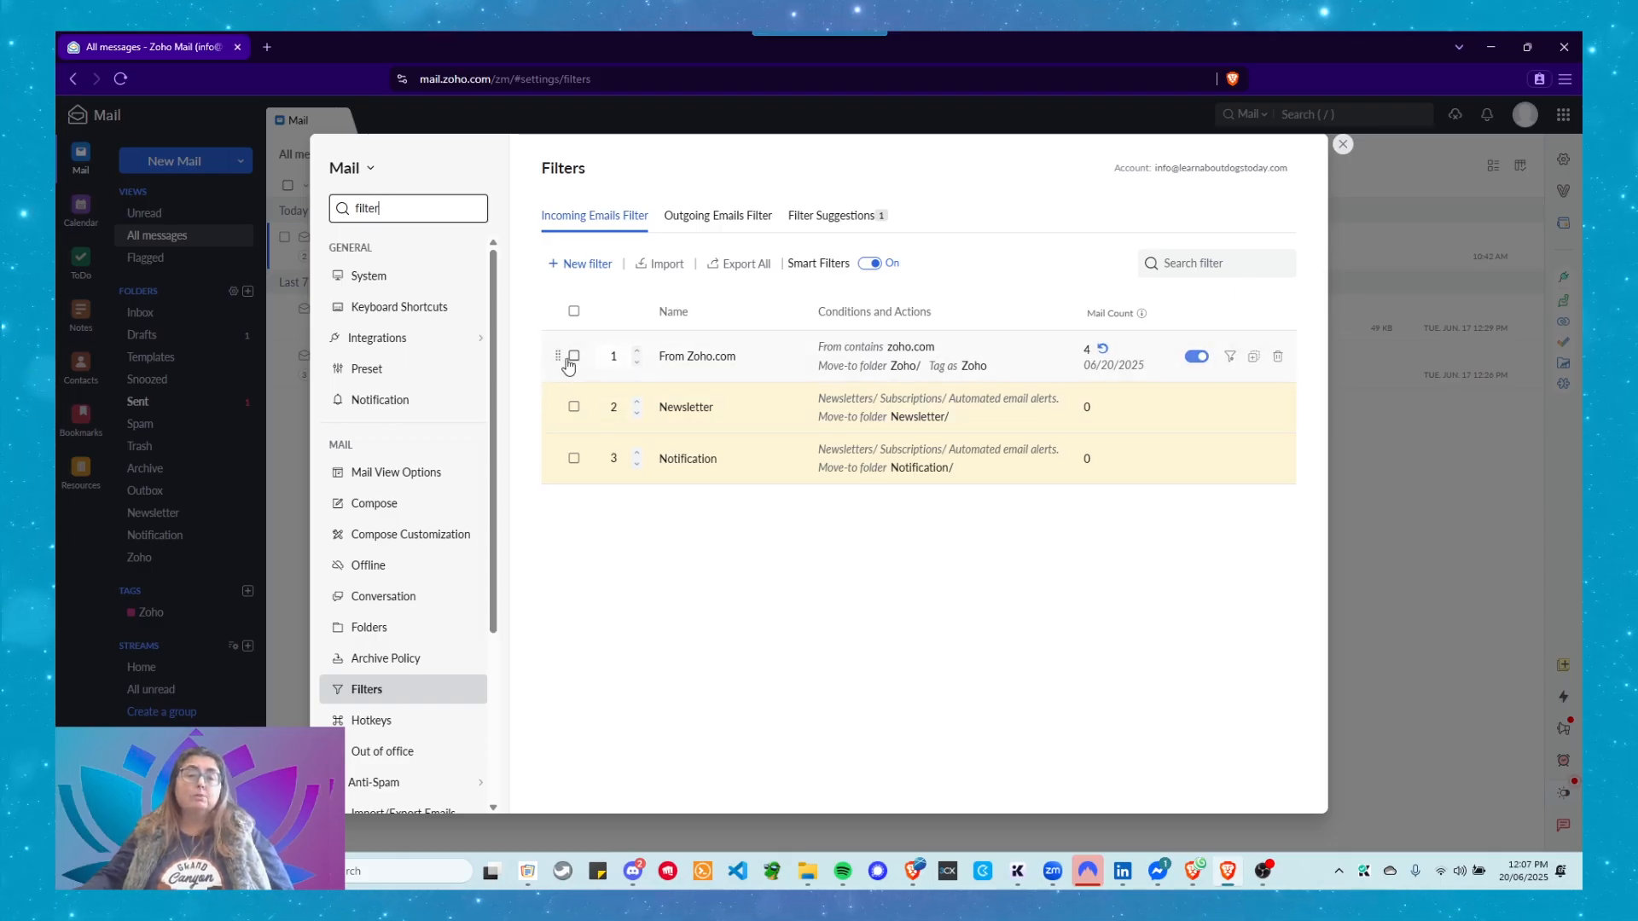
# - Examine the From Zoho.com filter's ordering, mail count and folder choices for running it, without choosing a folder
pyautogui.moveTo(555, 355)
pyautogui.mouseDown()
pyautogui.moveTo(566, 410)
pyautogui.moveTo(541, 495)
pyautogui.moveTo(550, 341)
pyautogui.moveTo(534, 509)
pyautogui.moveTo(603, 318)
pyautogui.moveTo(549, 443)
pyautogui.moveTo(567, 352)
pyautogui.mouseUp()
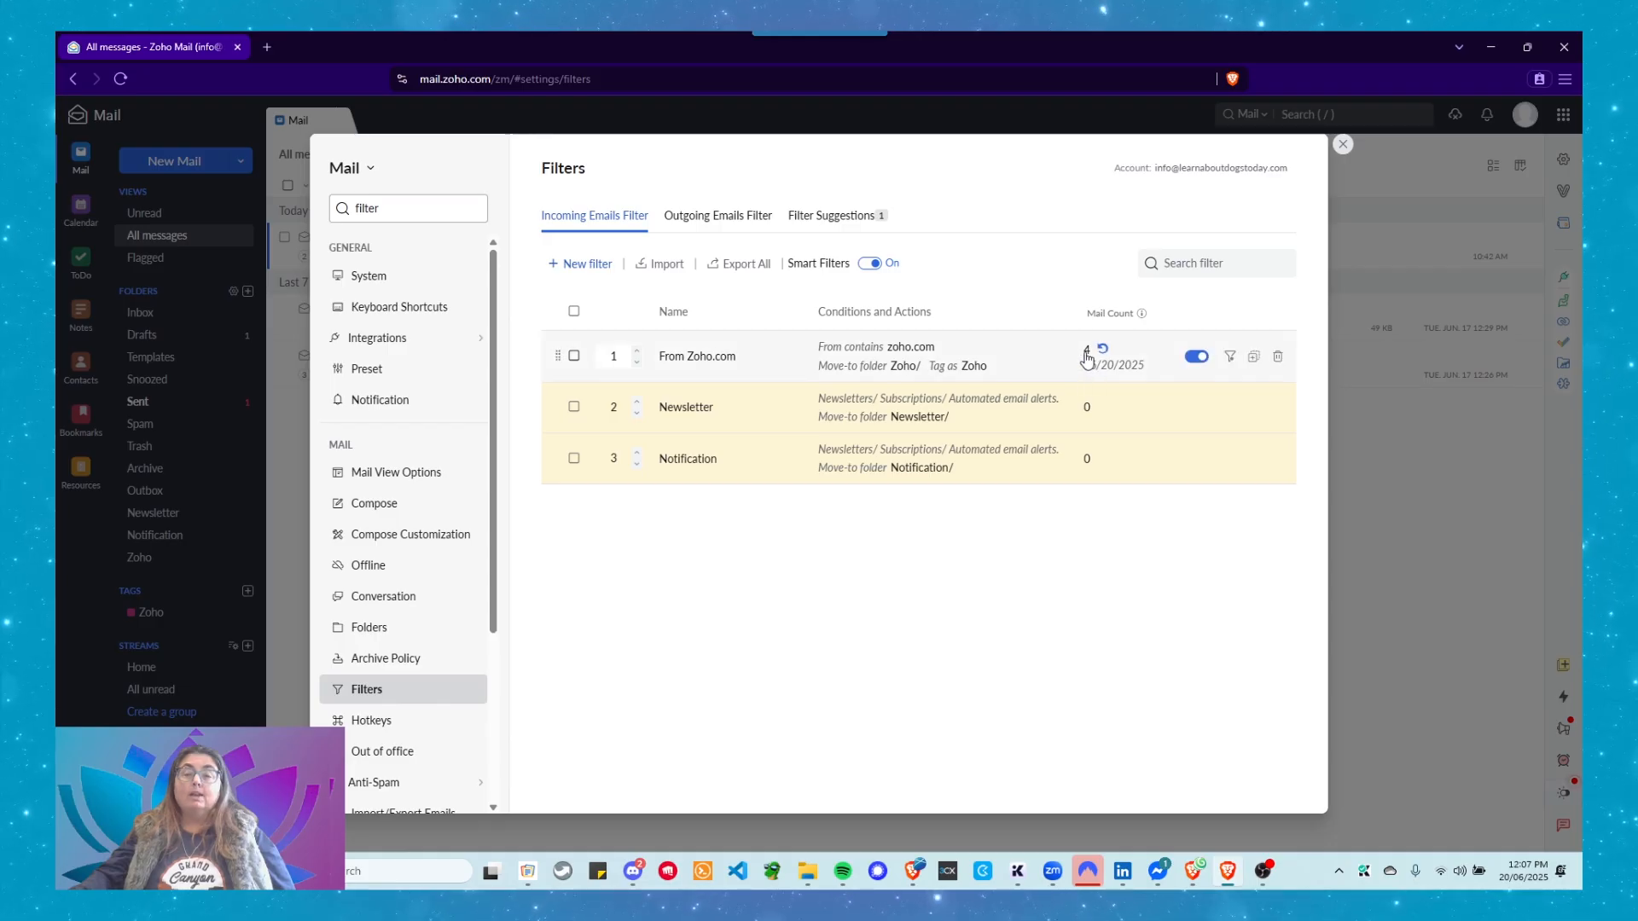
pyautogui.moveTo(1087, 358)
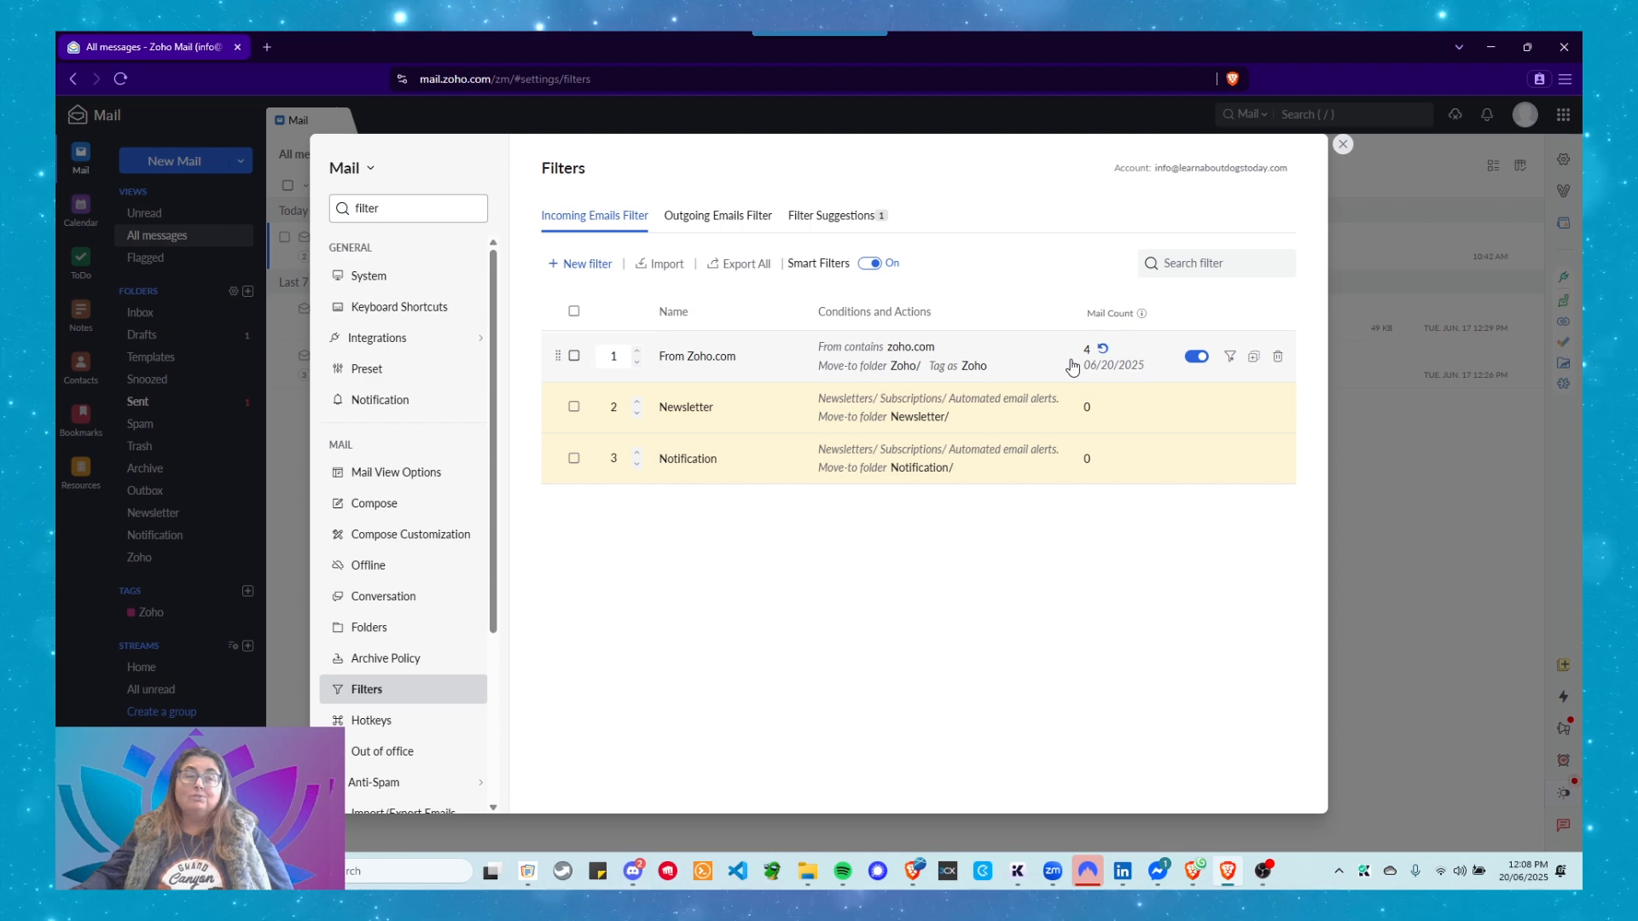
pyautogui.click(1232, 358)
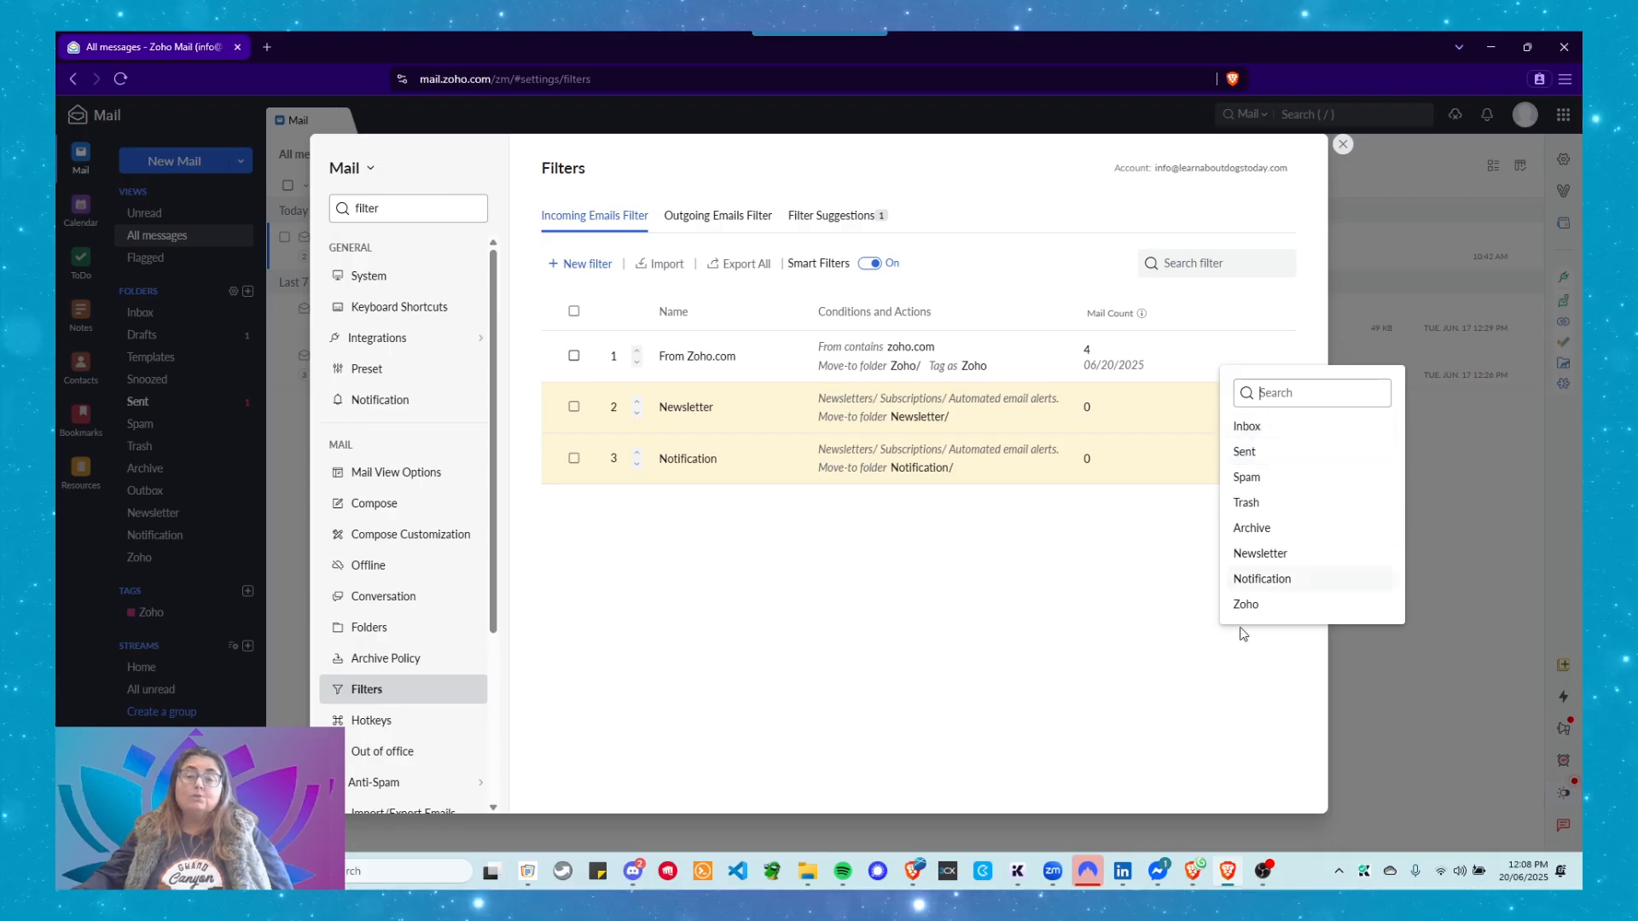
pyautogui.click(1053, 603)
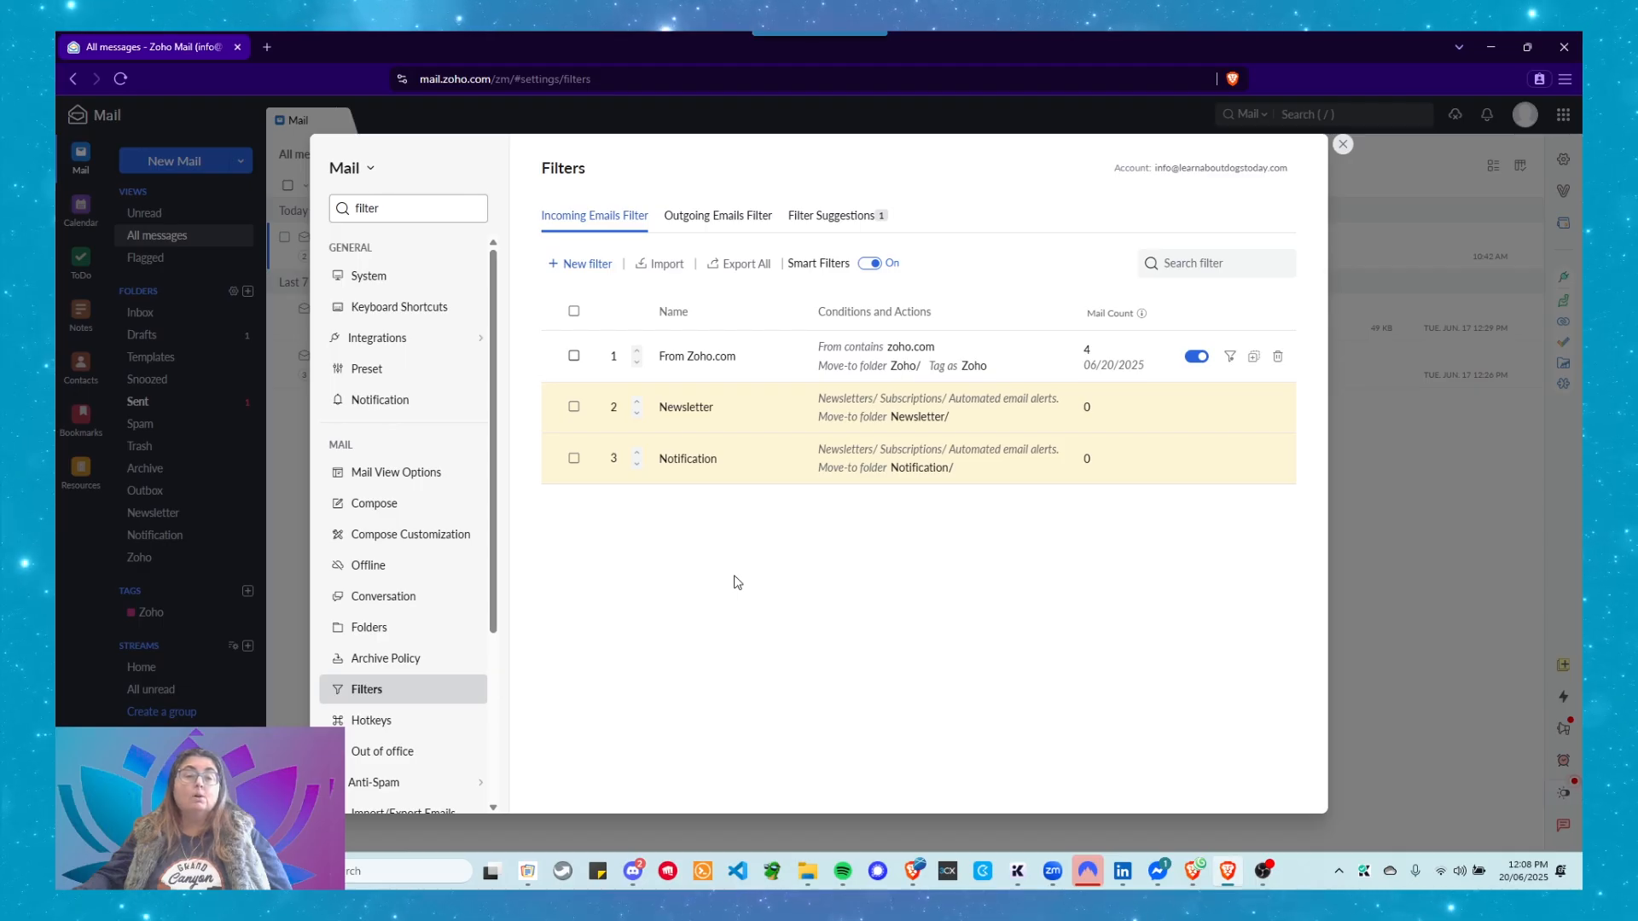
# - Open the Newsletter filter to examine its actions and leave it without saving
pyautogui.click(765, 410)
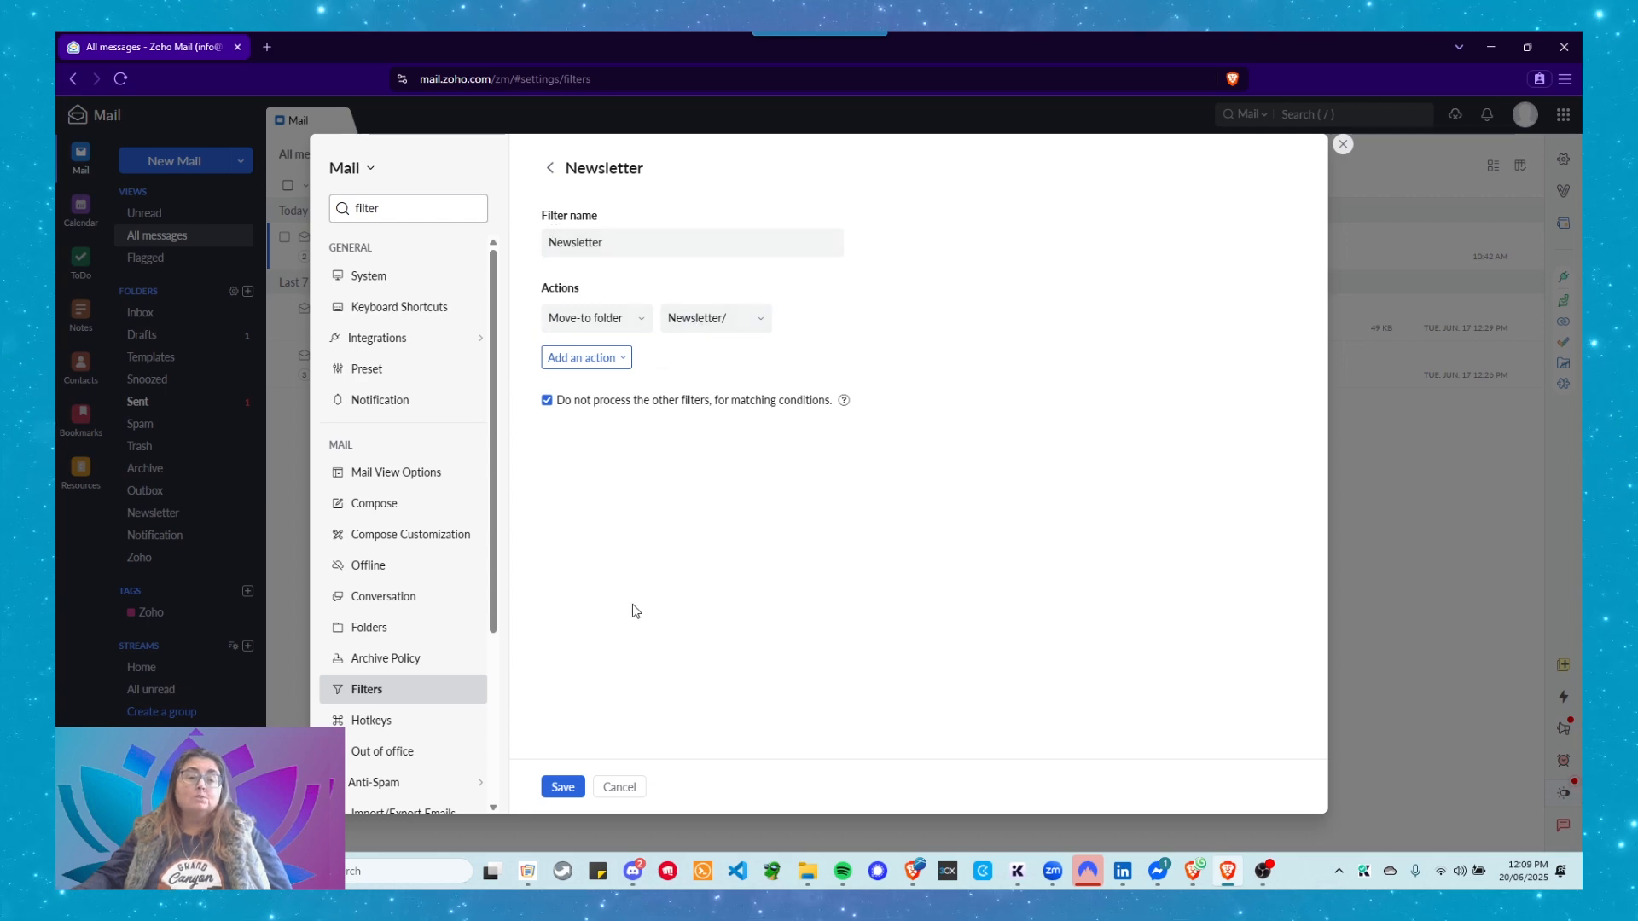
pyautogui.click(620, 789)
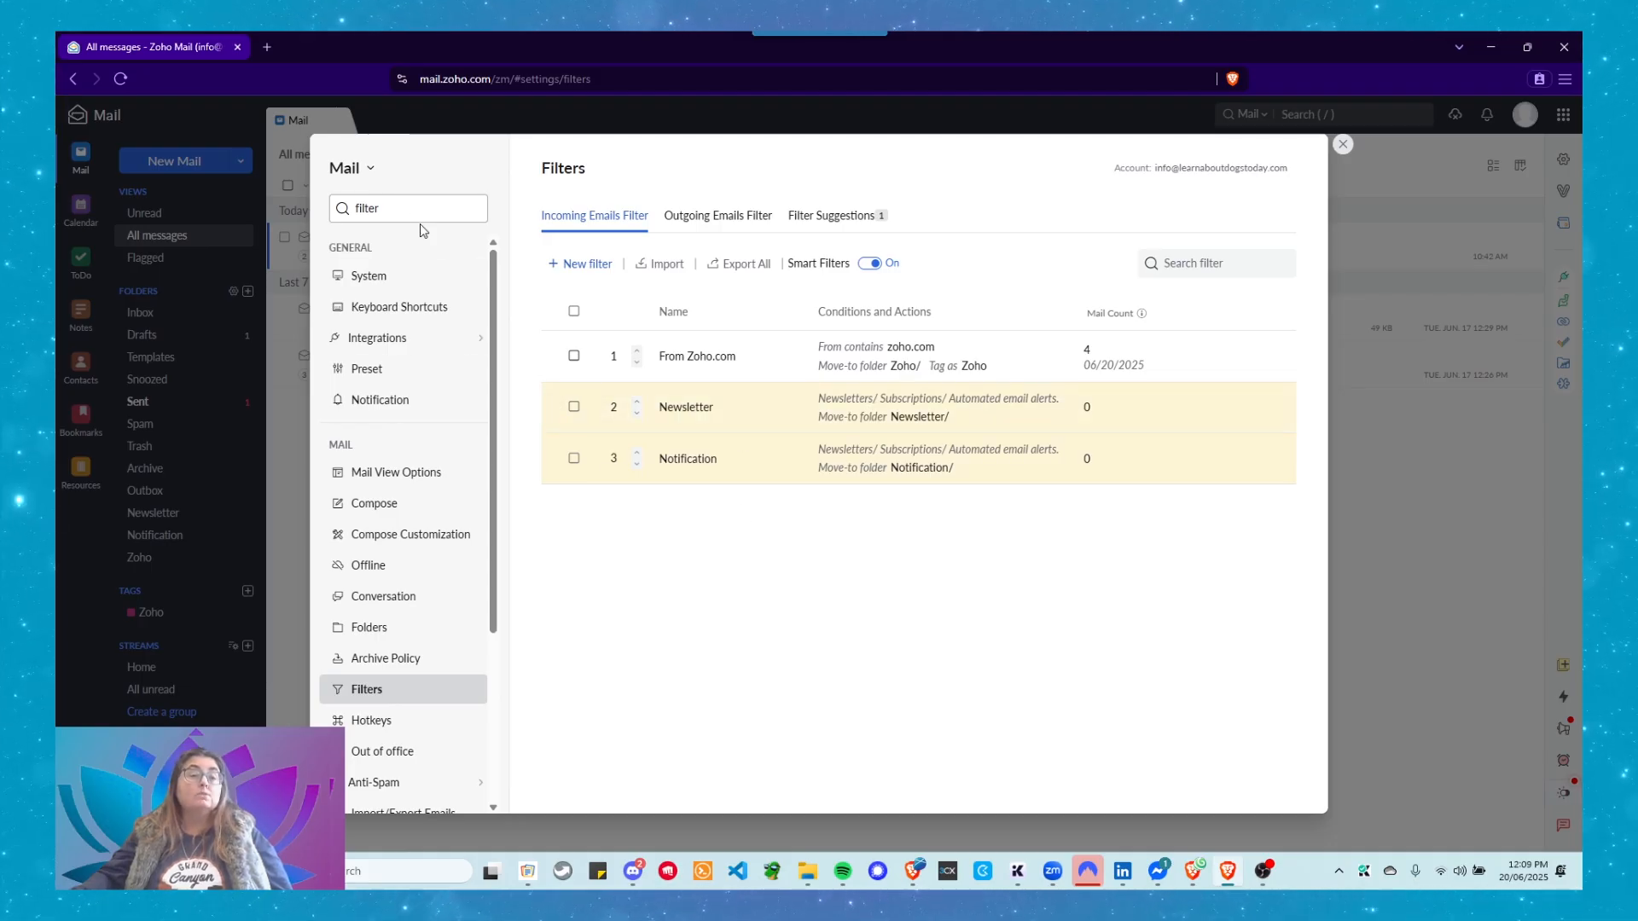
# - Search the mail settings for "smart" and open the Smart filters result
pyautogui.click(353, 198)
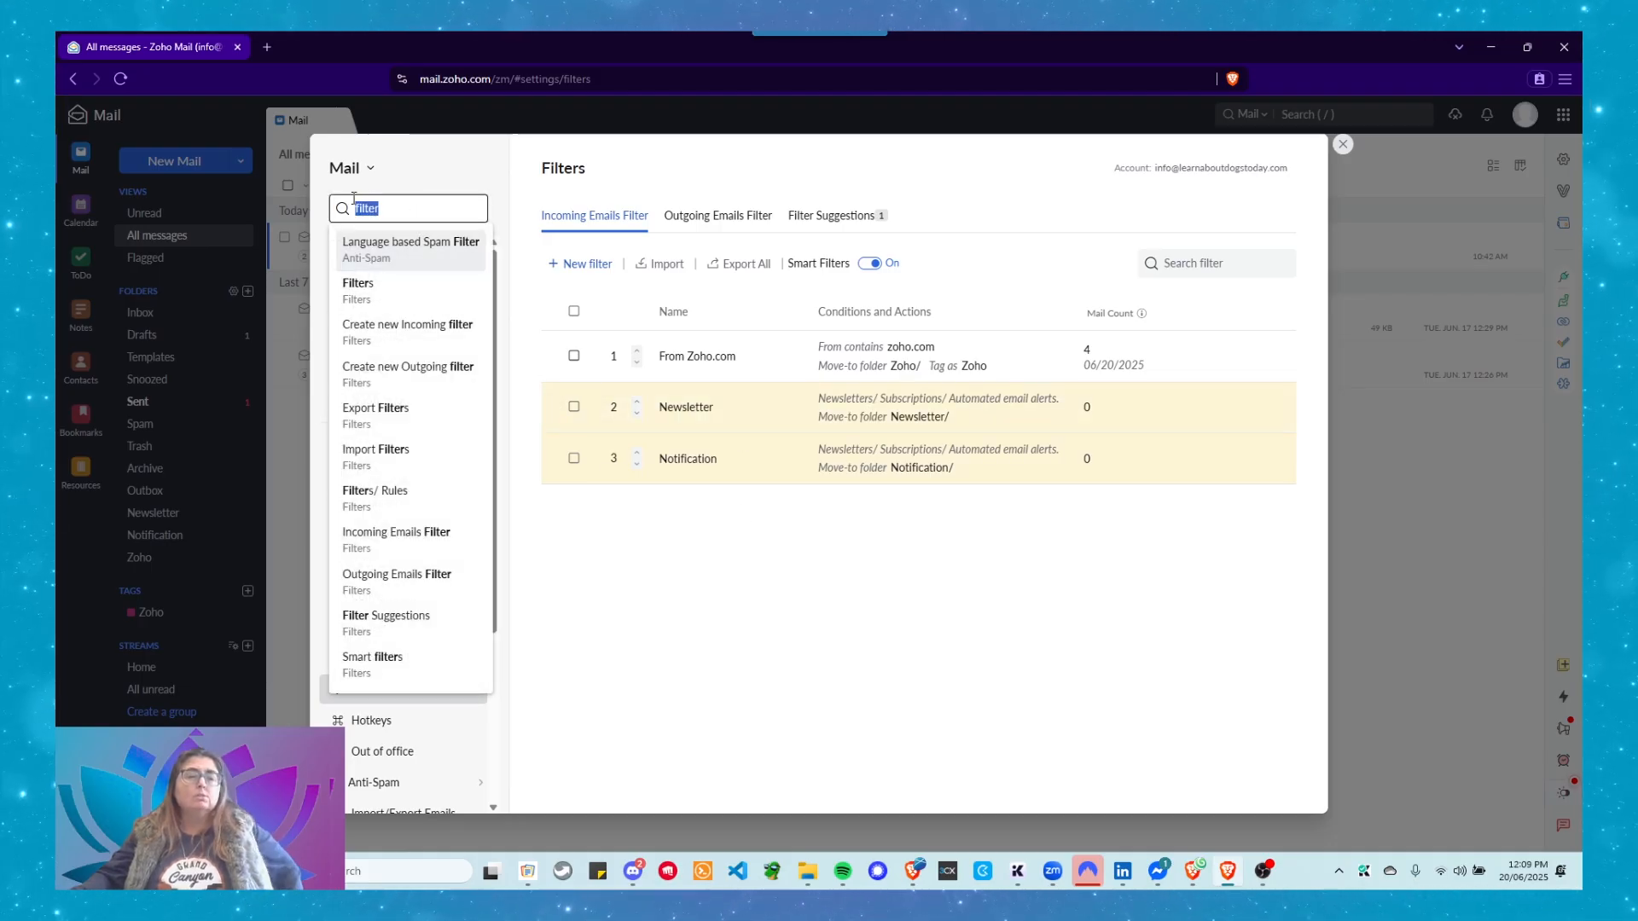
pyautogui.write('smart')
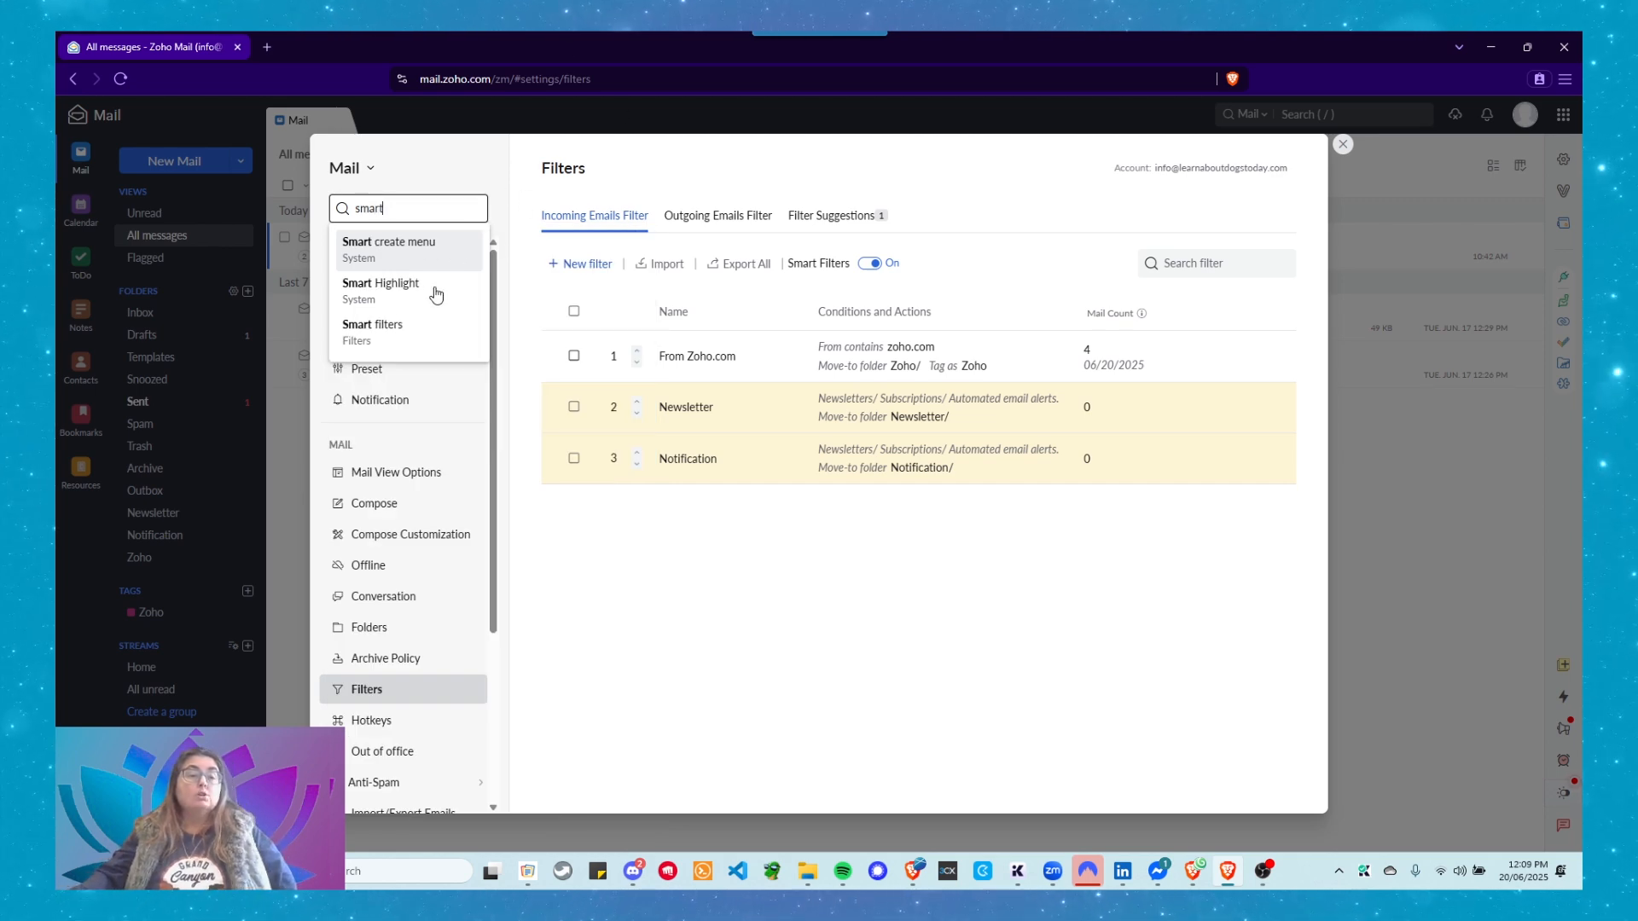
pyautogui.click(365, 341)
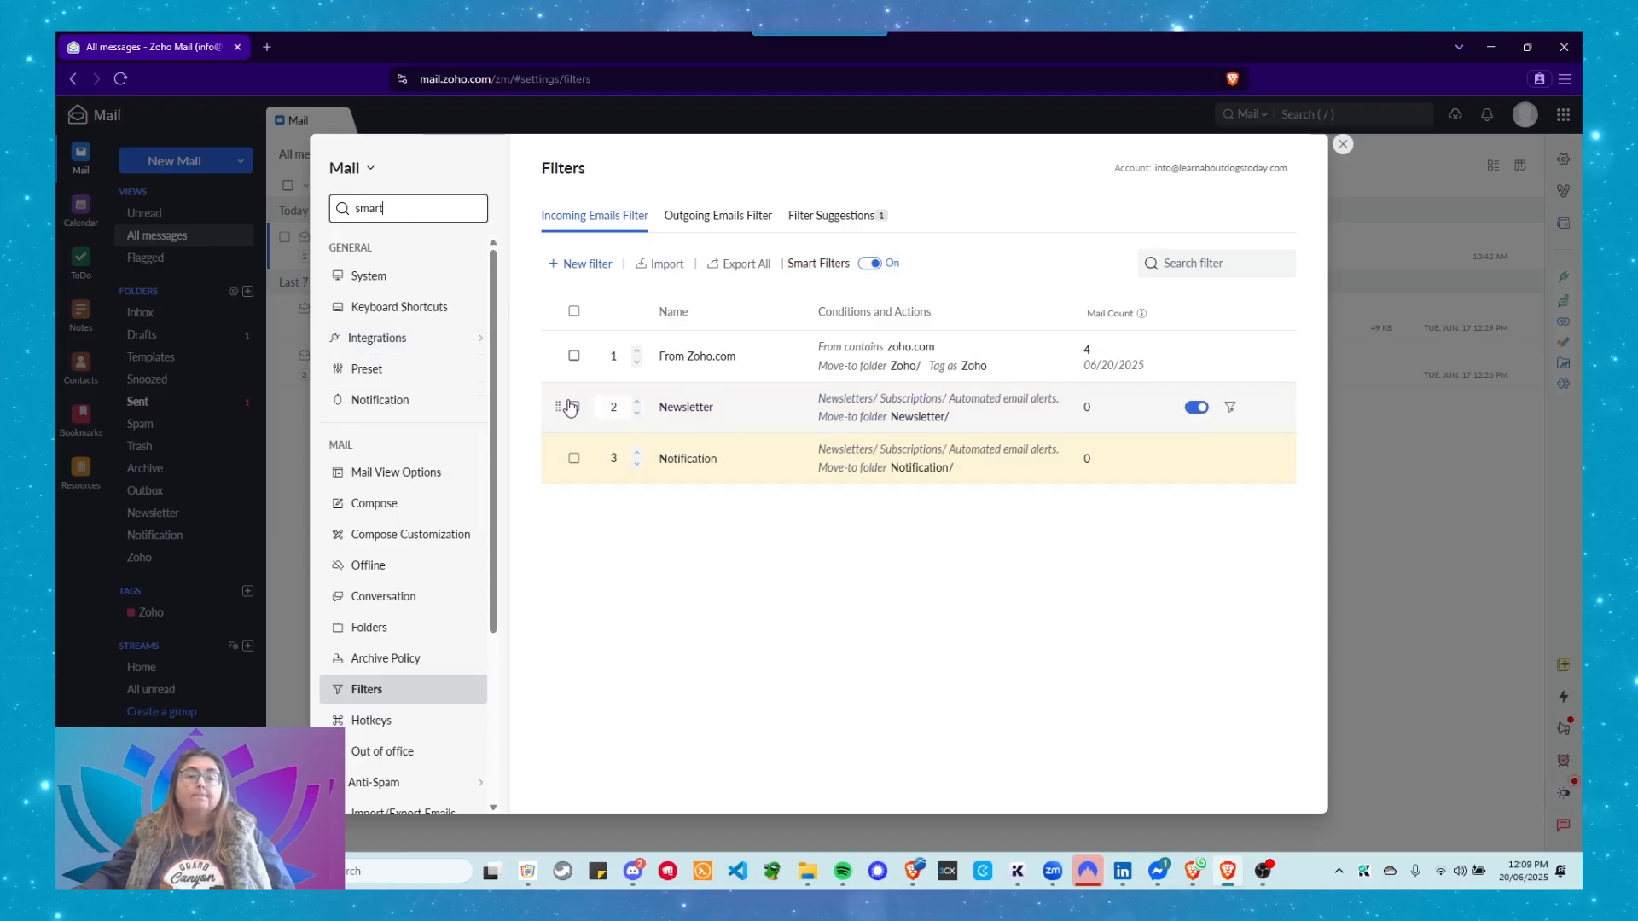
# - Turn off the Newsletter and Notification filters, as well as the overall Smart Filters option
pyautogui.click(1196, 410)
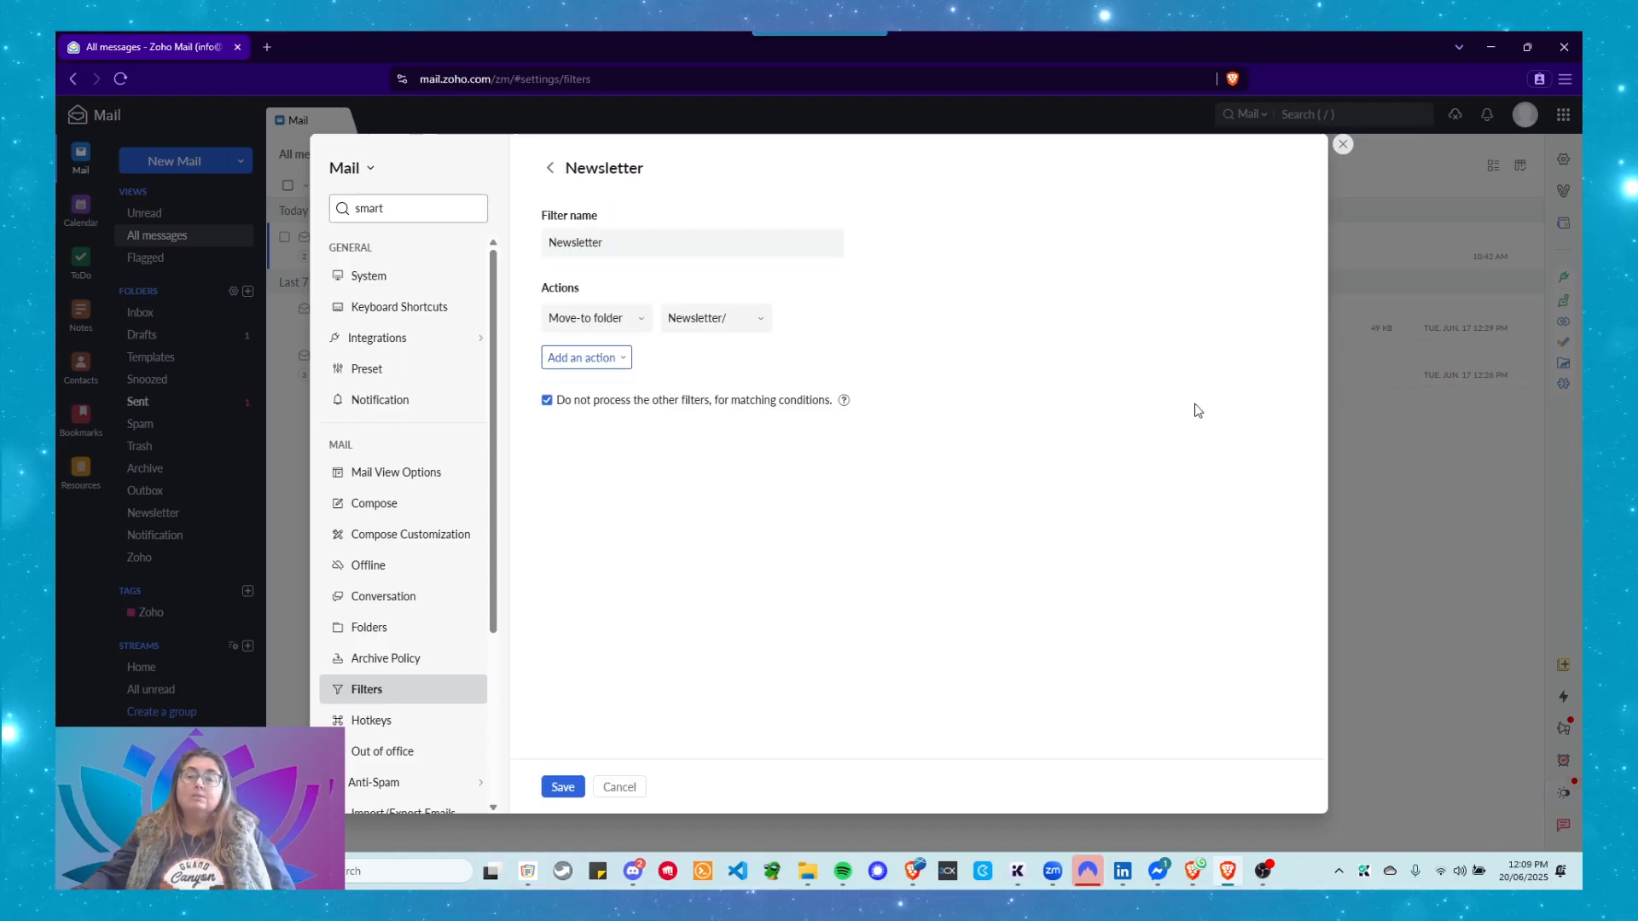
pyautogui.click(552, 169)
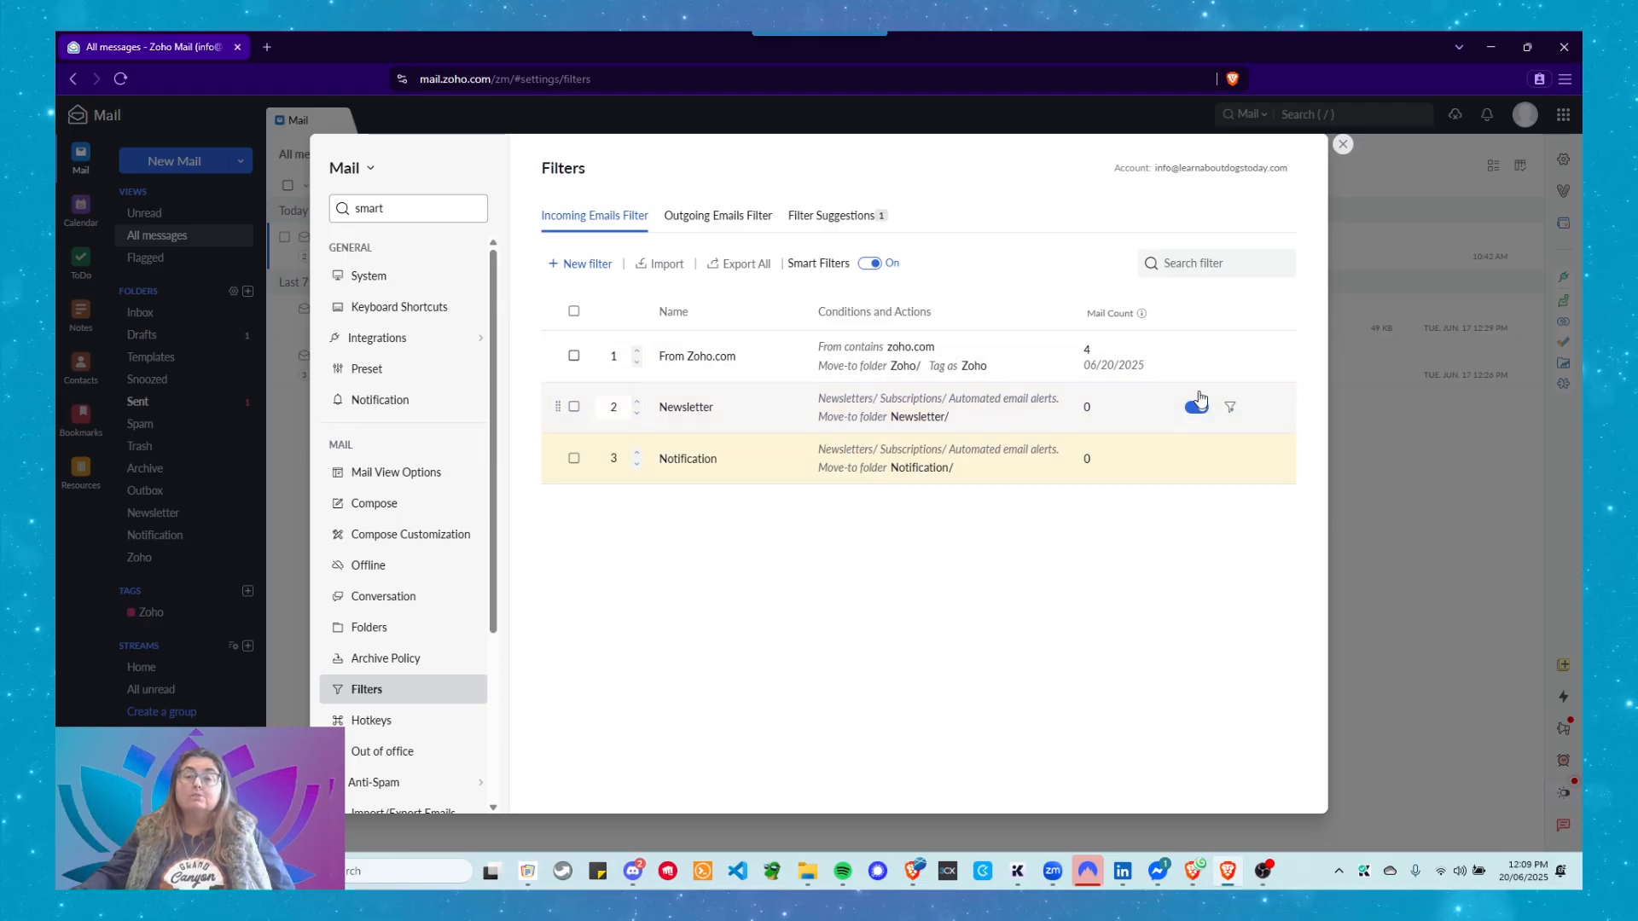
pyautogui.click(1198, 459)
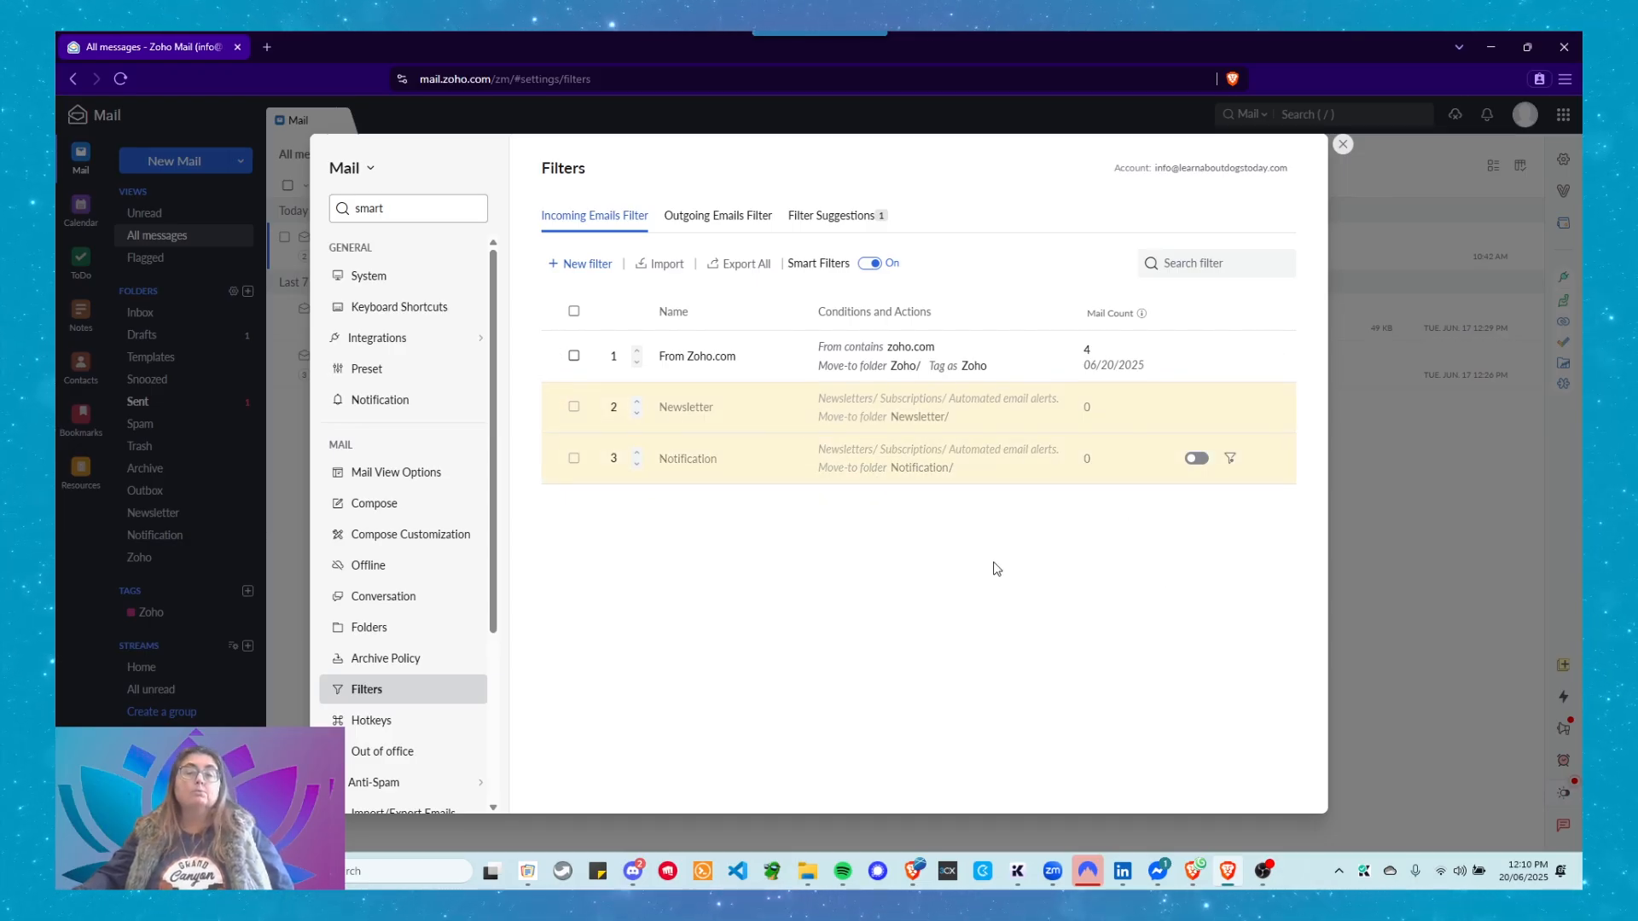
pyautogui.click(868, 265)
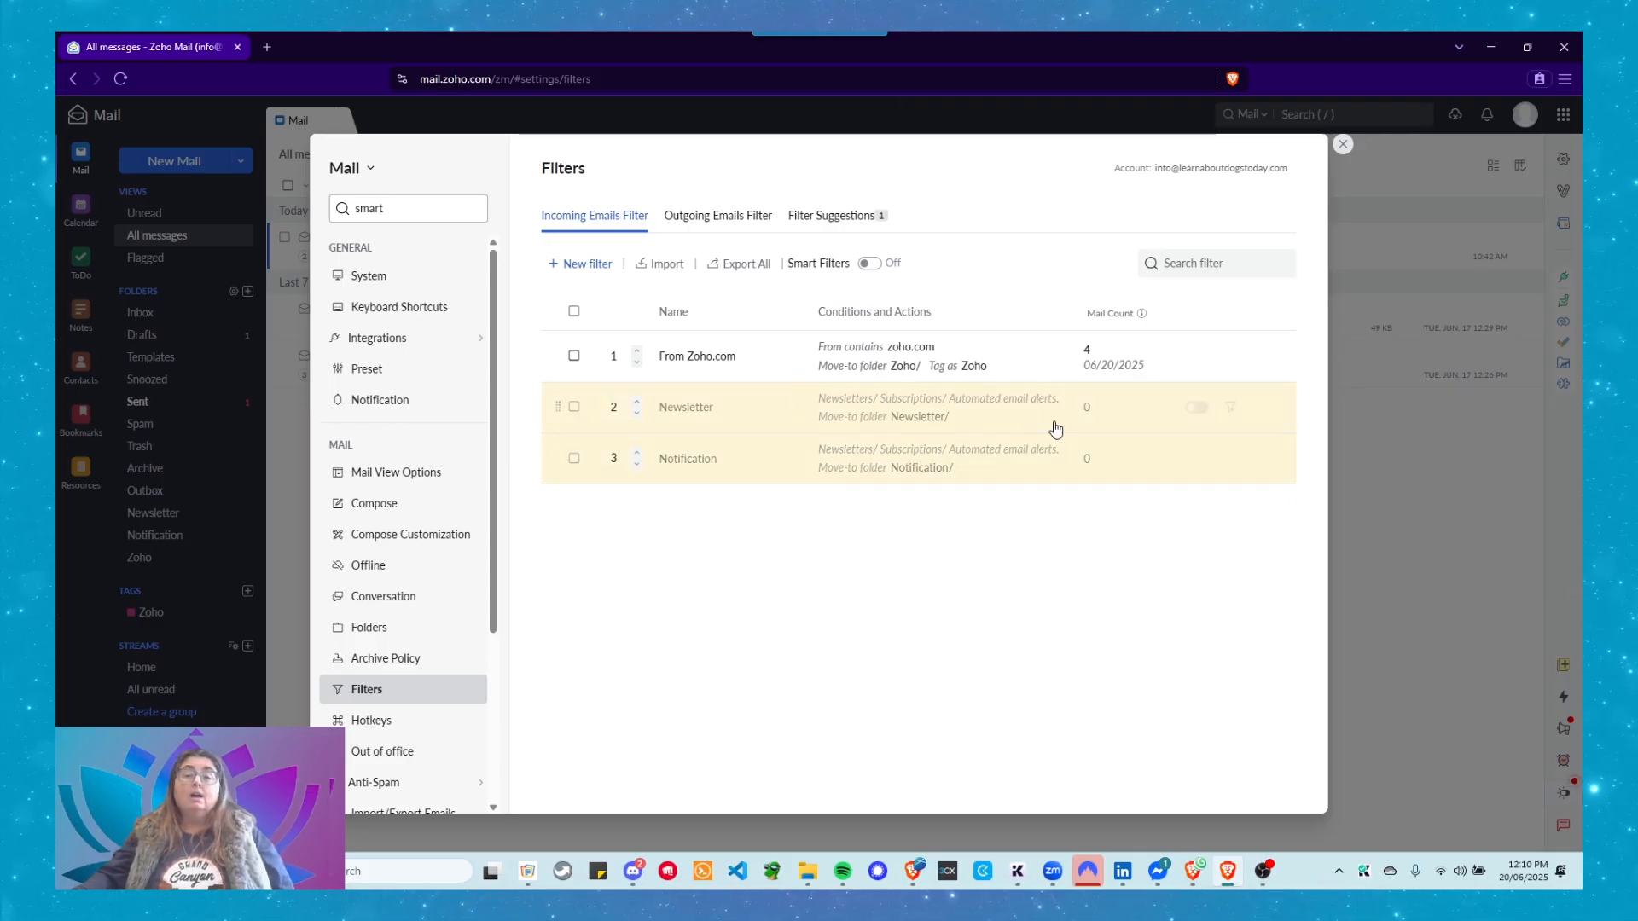
# - Start a new incoming filter named Test with the condition that From contains the business's domain name
pyautogui.click(577, 264)
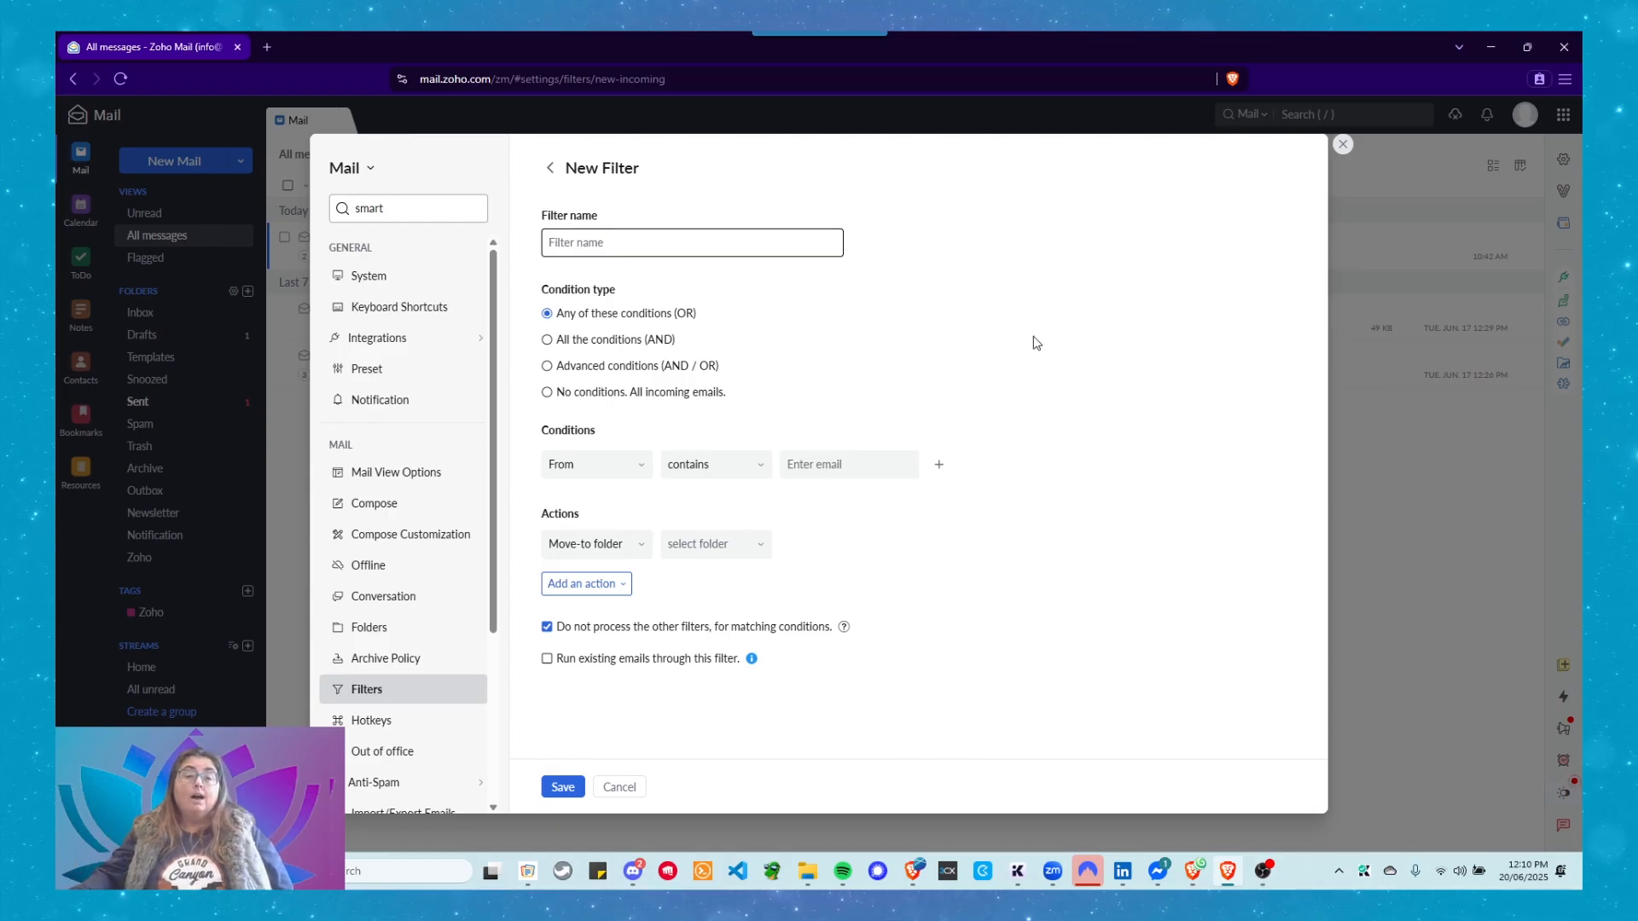
pyautogui.click(845, 468)
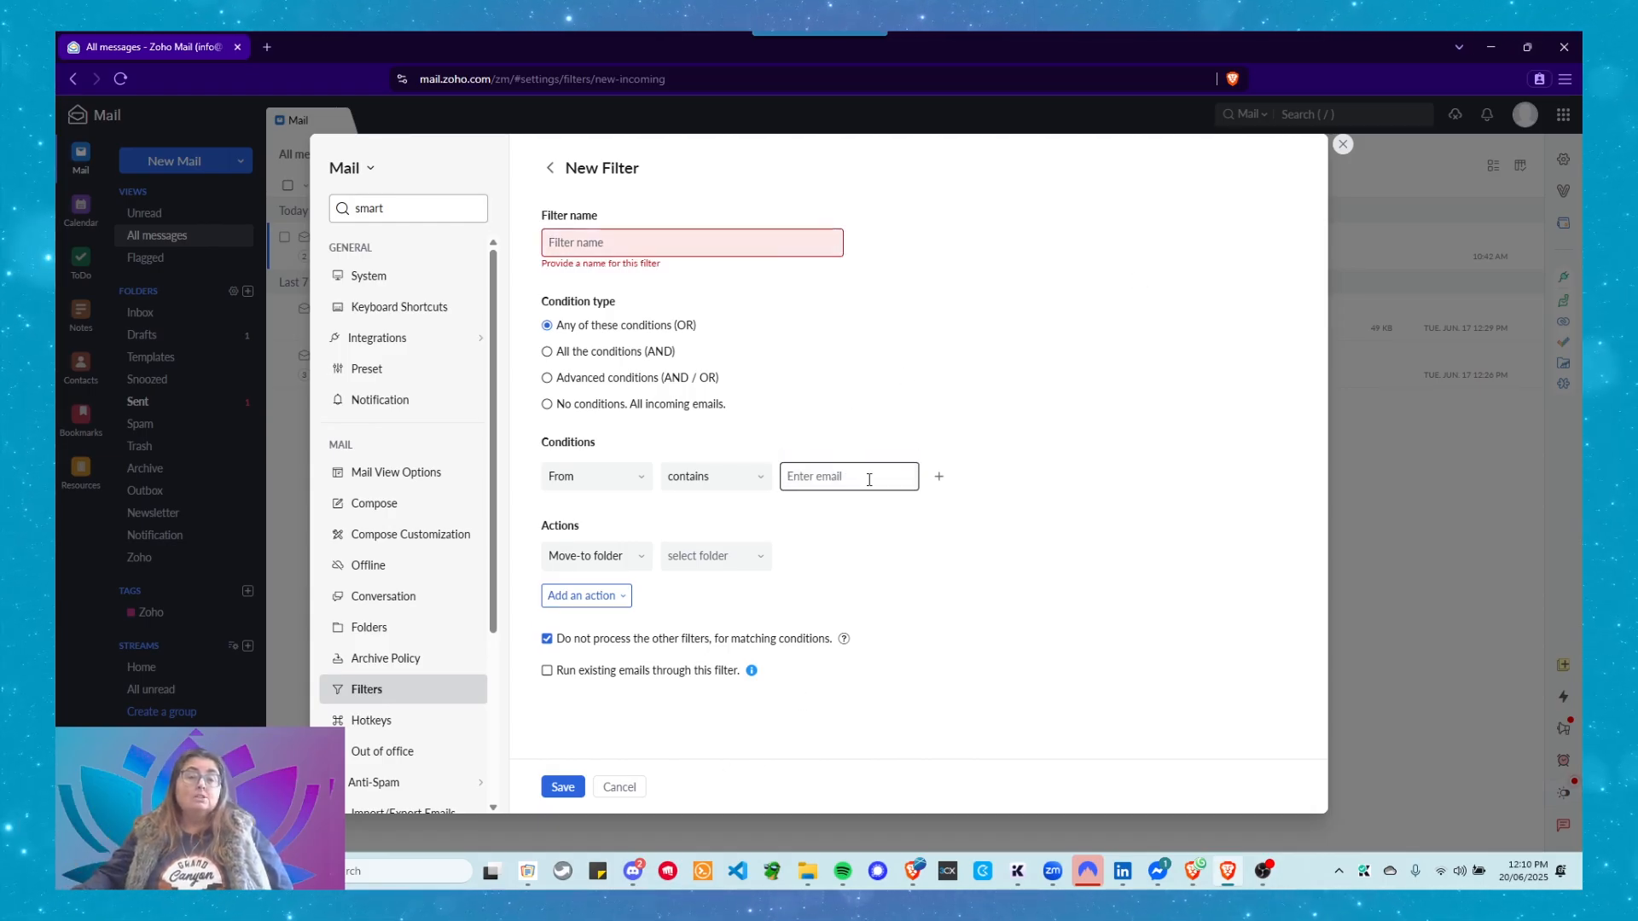
pyautogui.click(706, 232)
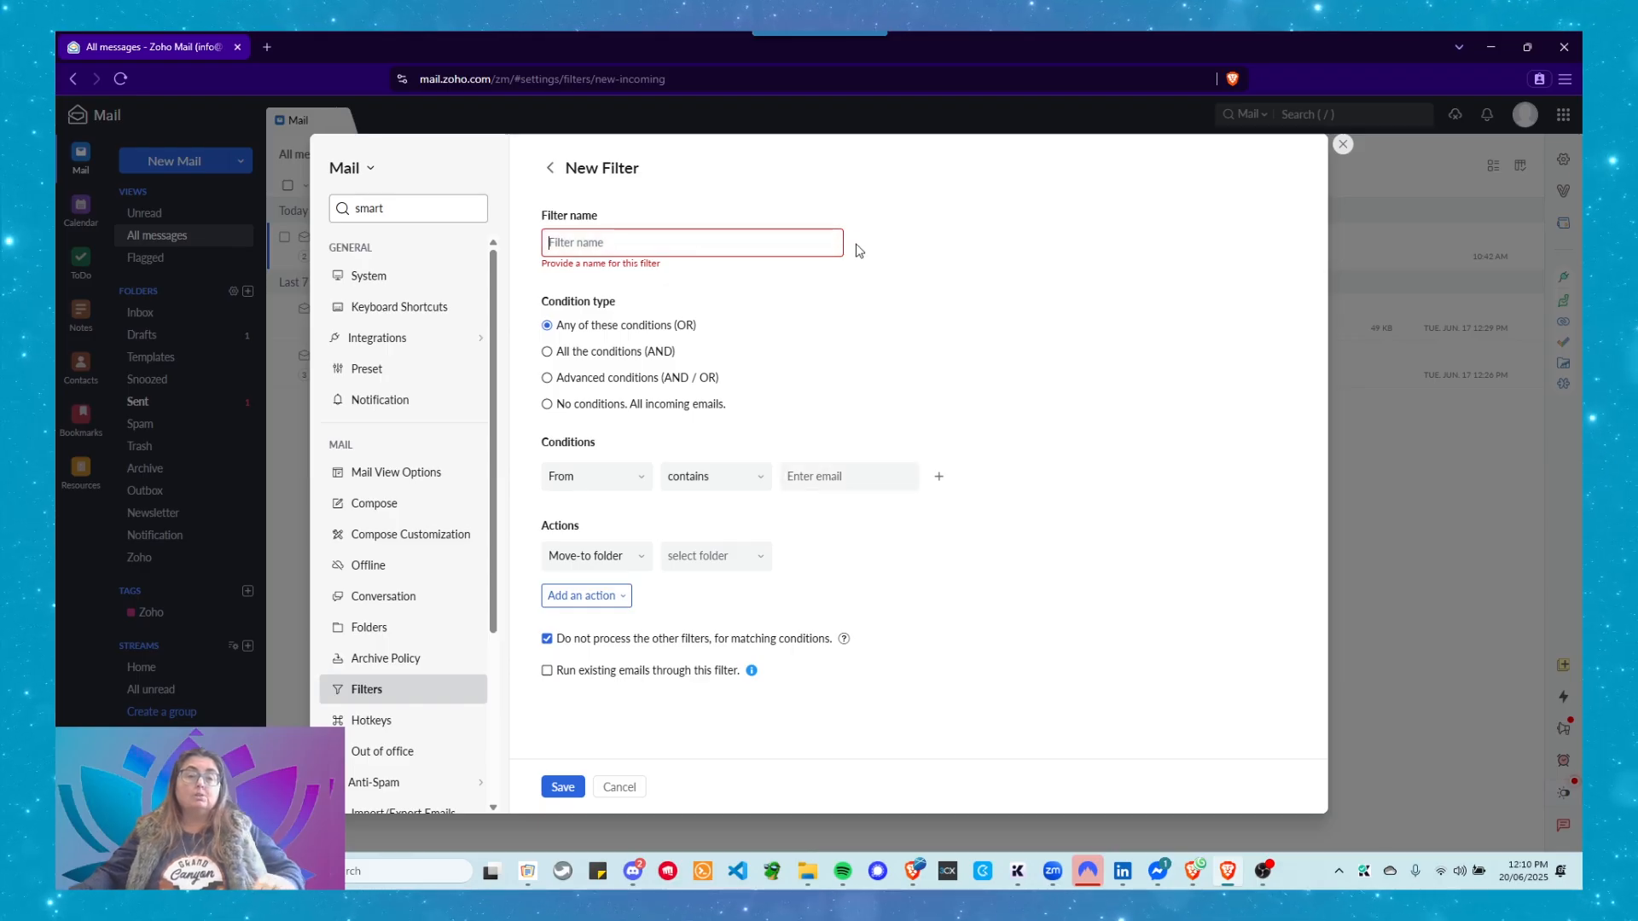
pyautogui.write('Test')
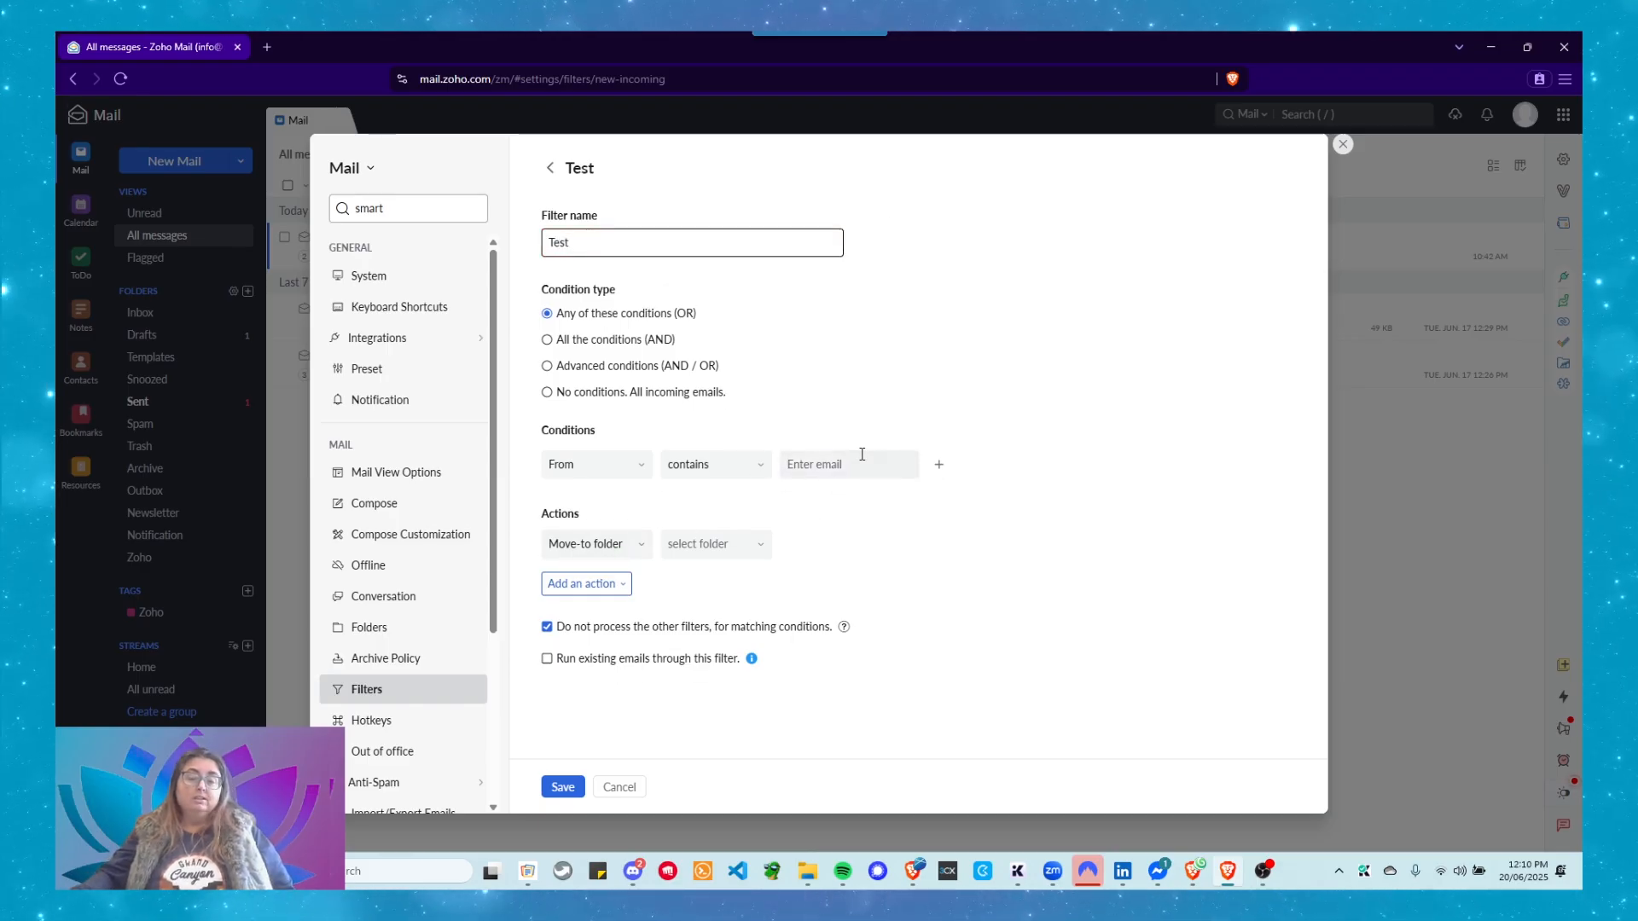
pyautogui.click(888, 464)
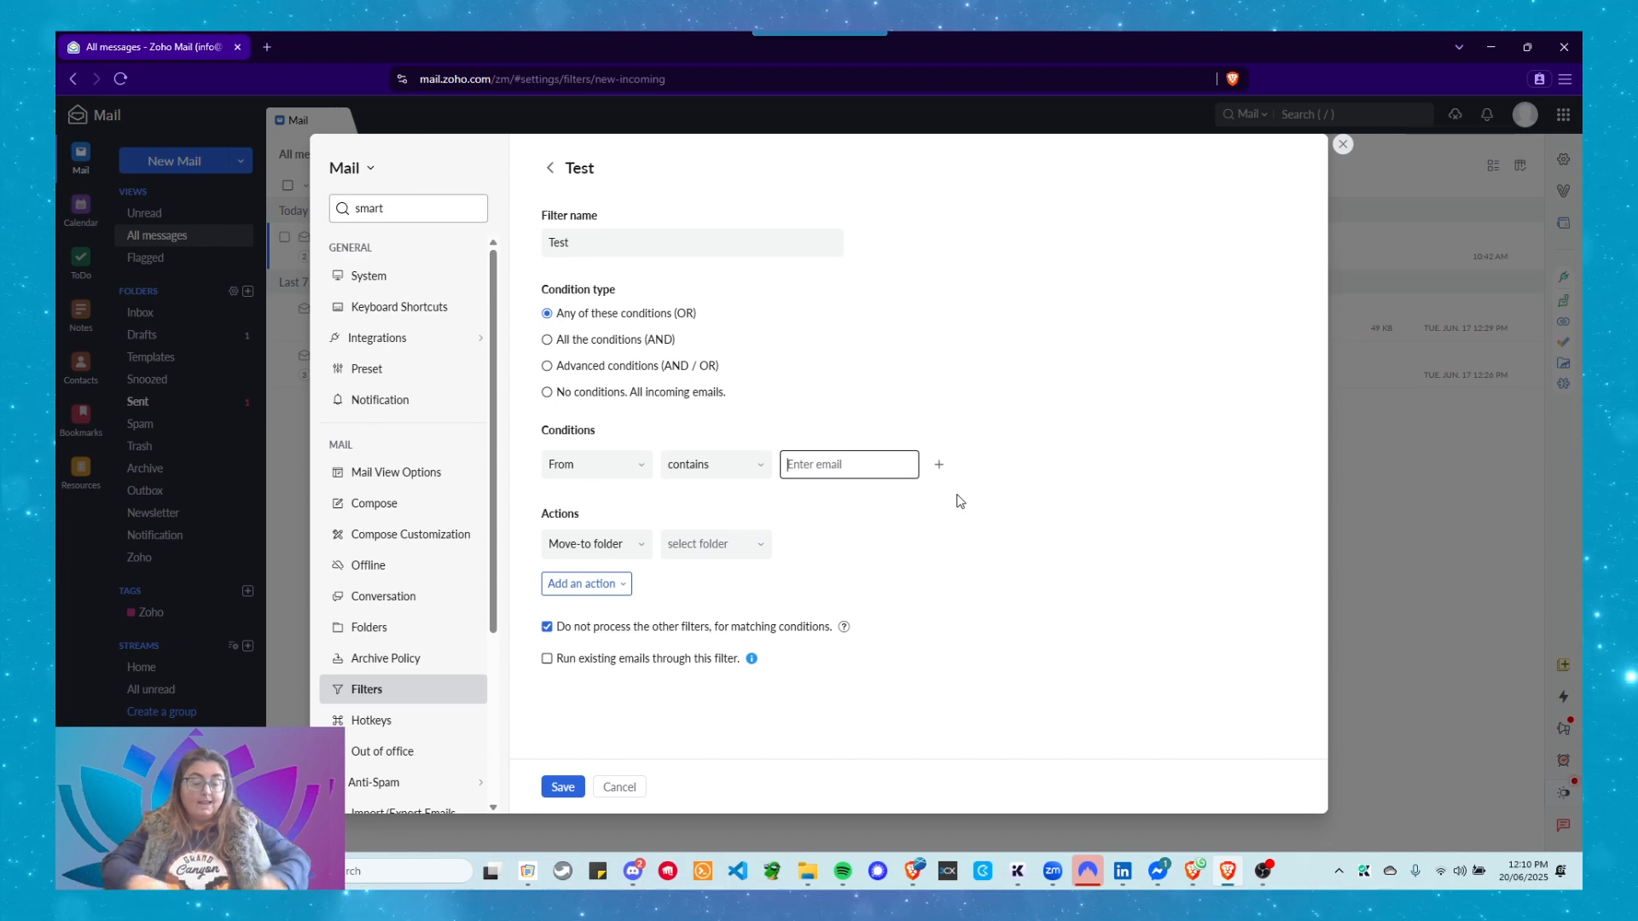
pyautogui.write('askcharly')
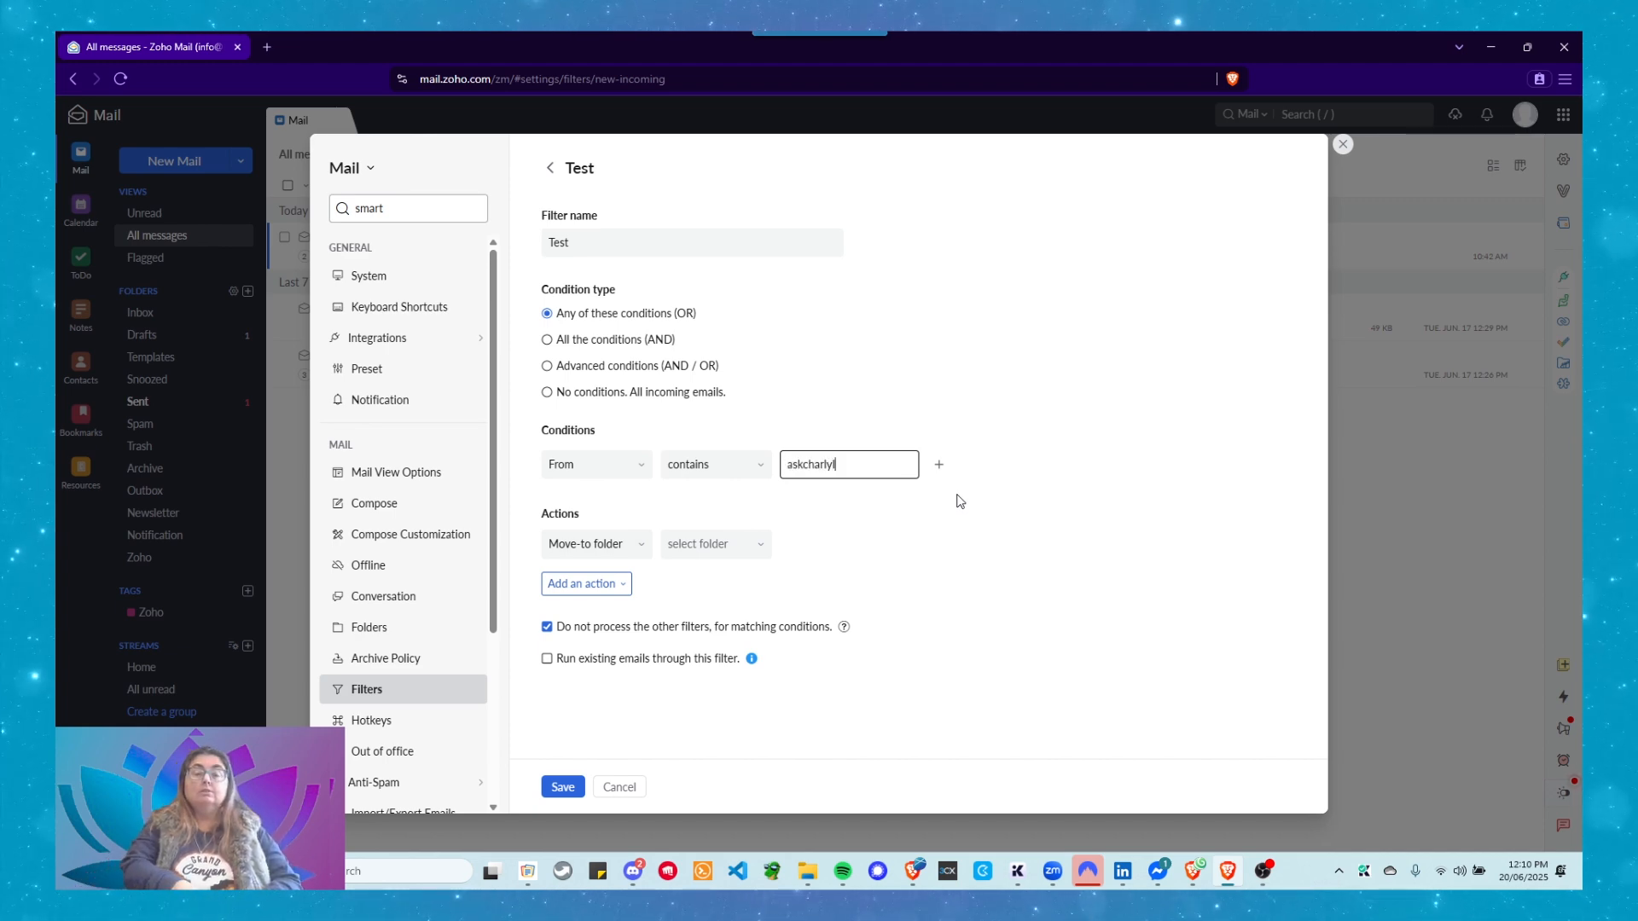
pyautogui.write('leethamcom')
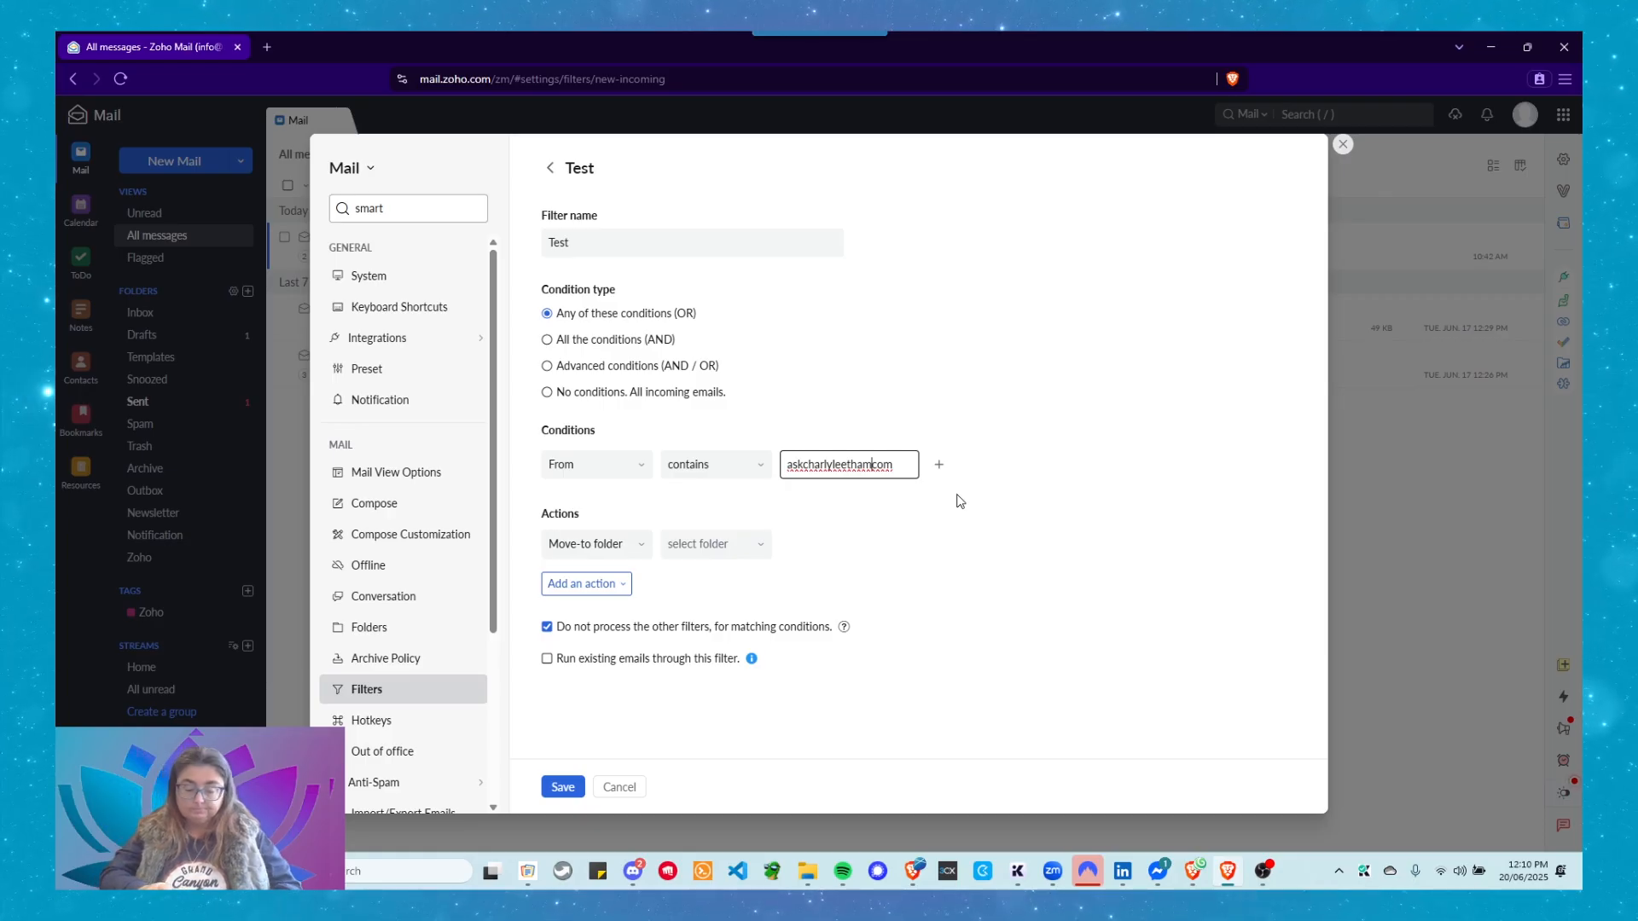
pyautogui.press('Left')
pyautogui.press('Left')
pyautogui.press('Left')
pyautogui.write('.')
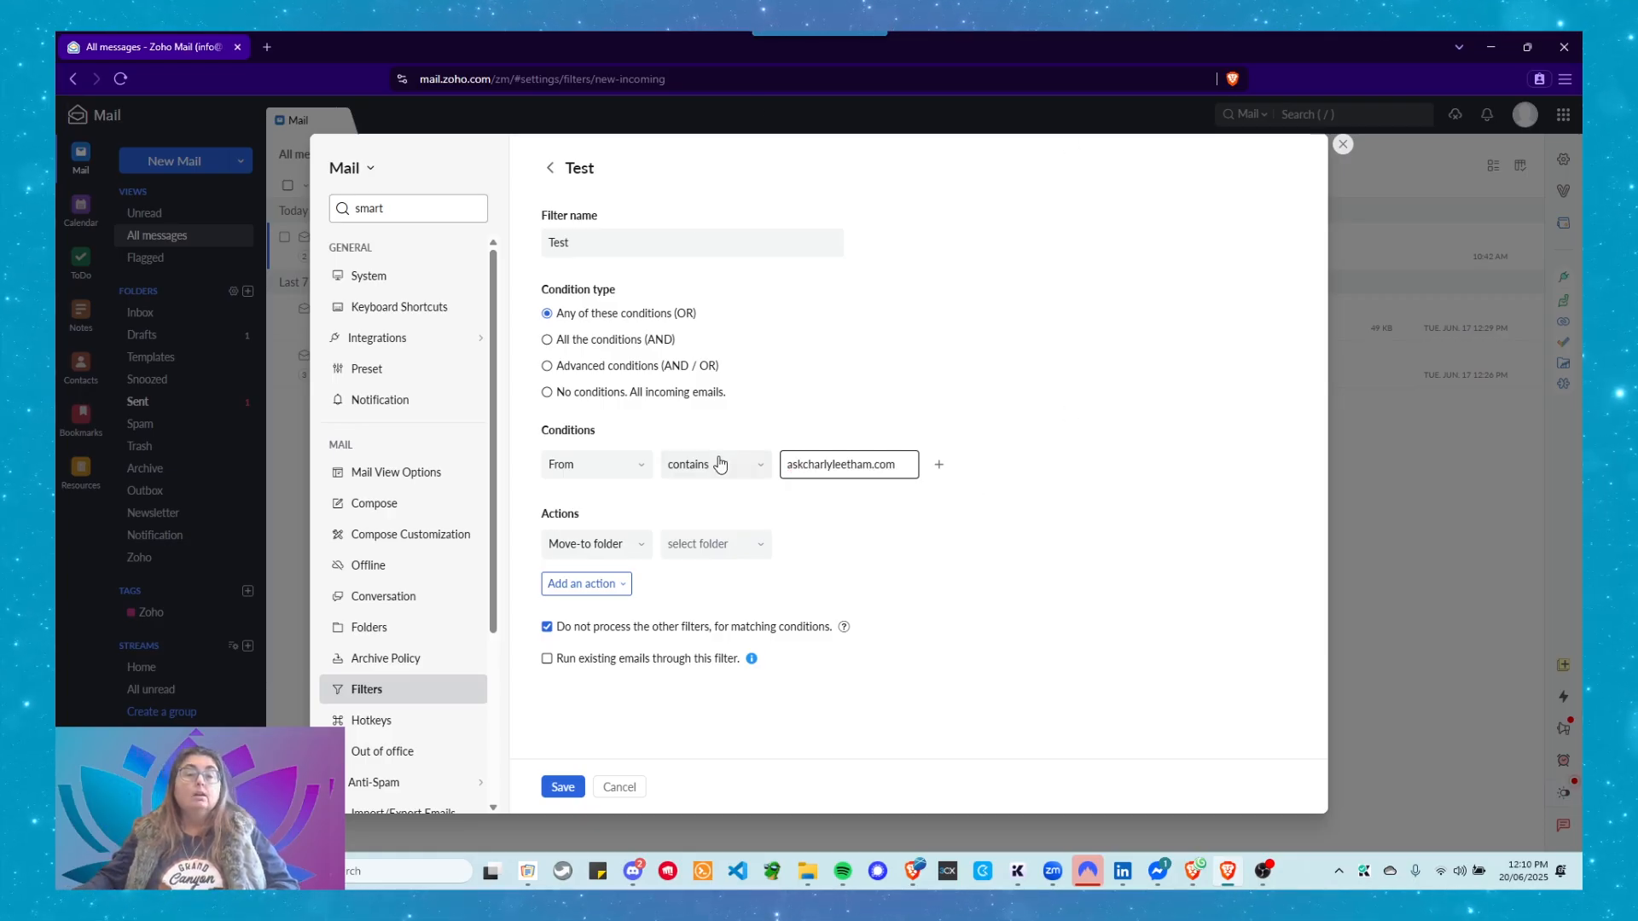
# - Switch the Test filter to Advanced conditions (AND / OR) and add a second From contains condition with the same domain prefixed by "*."
pyautogui.click(658, 369)
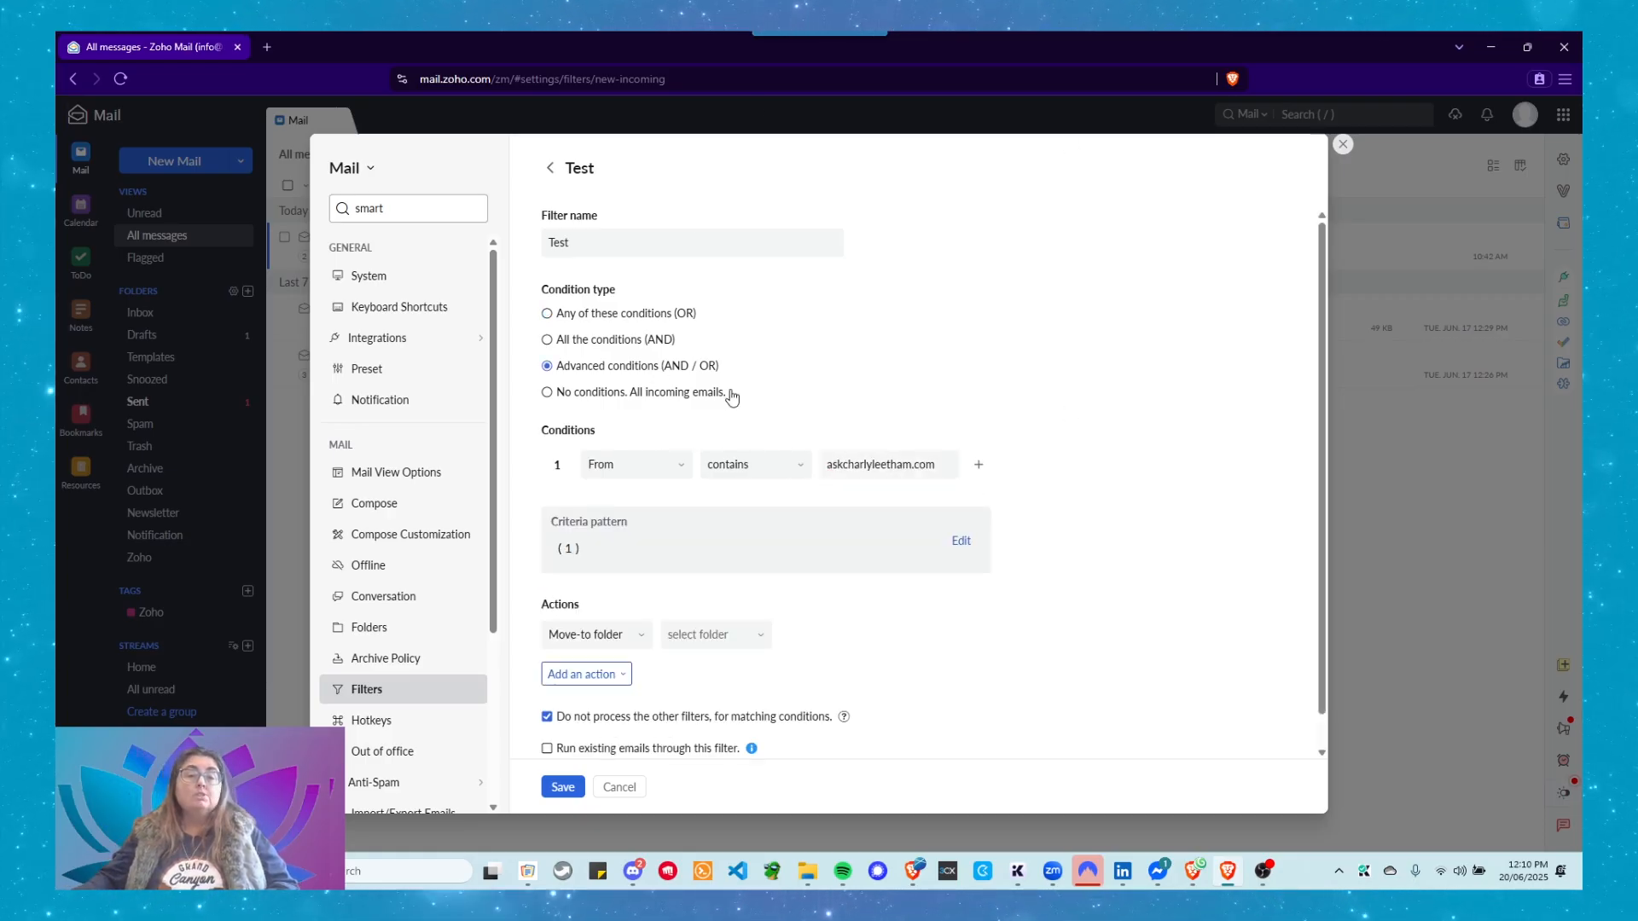
pyautogui.click(979, 466)
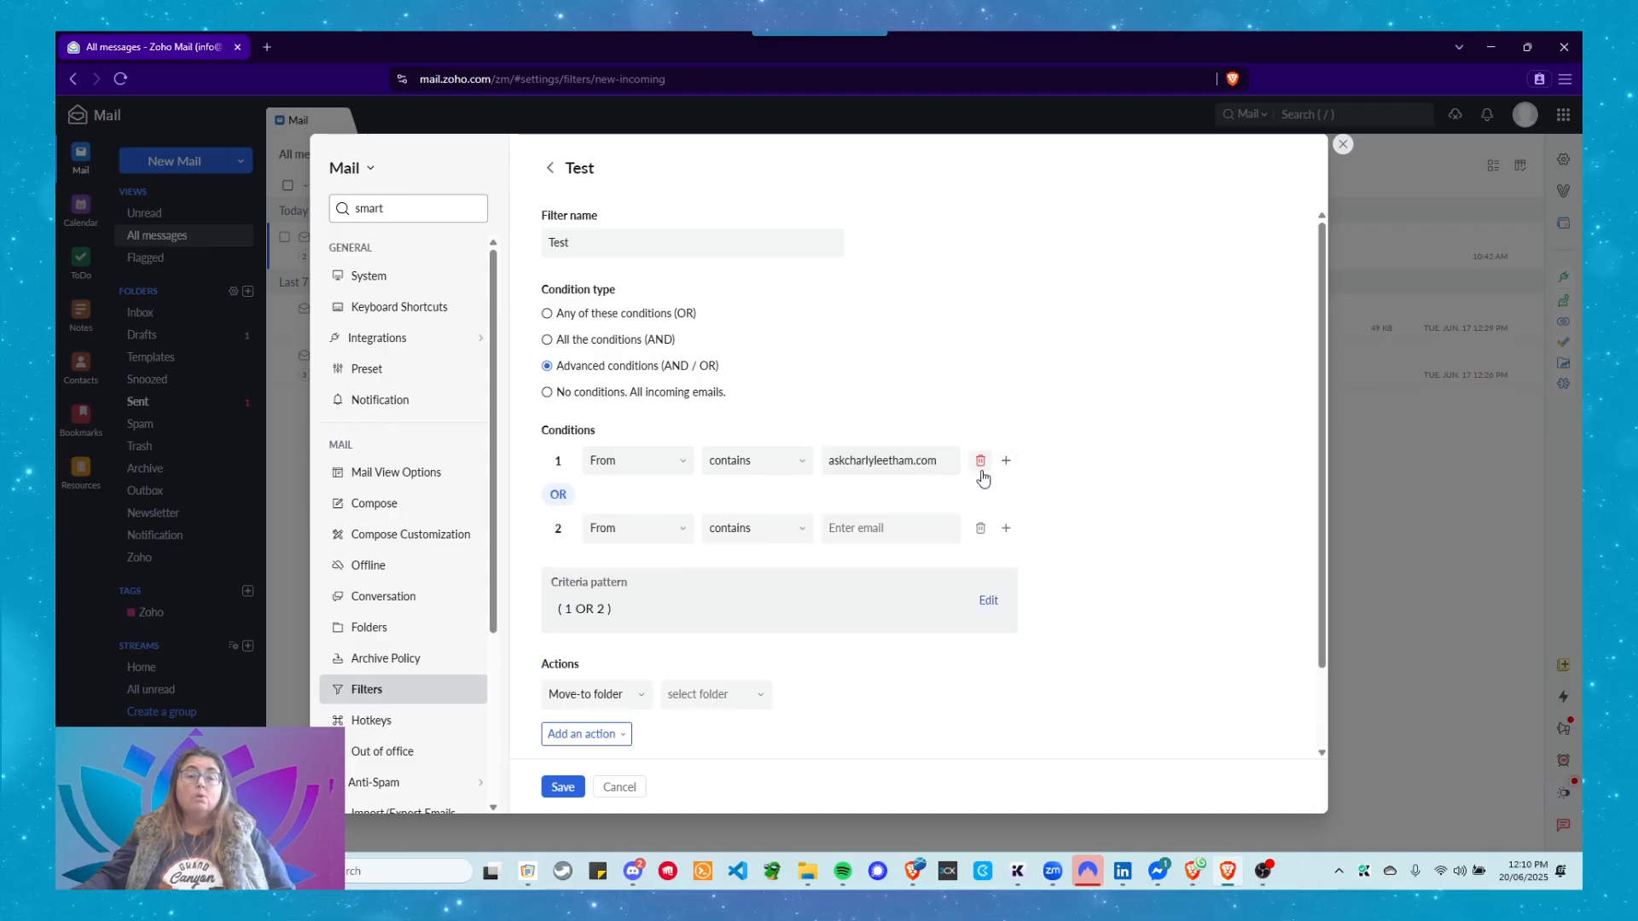
pyautogui.click(844, 525)
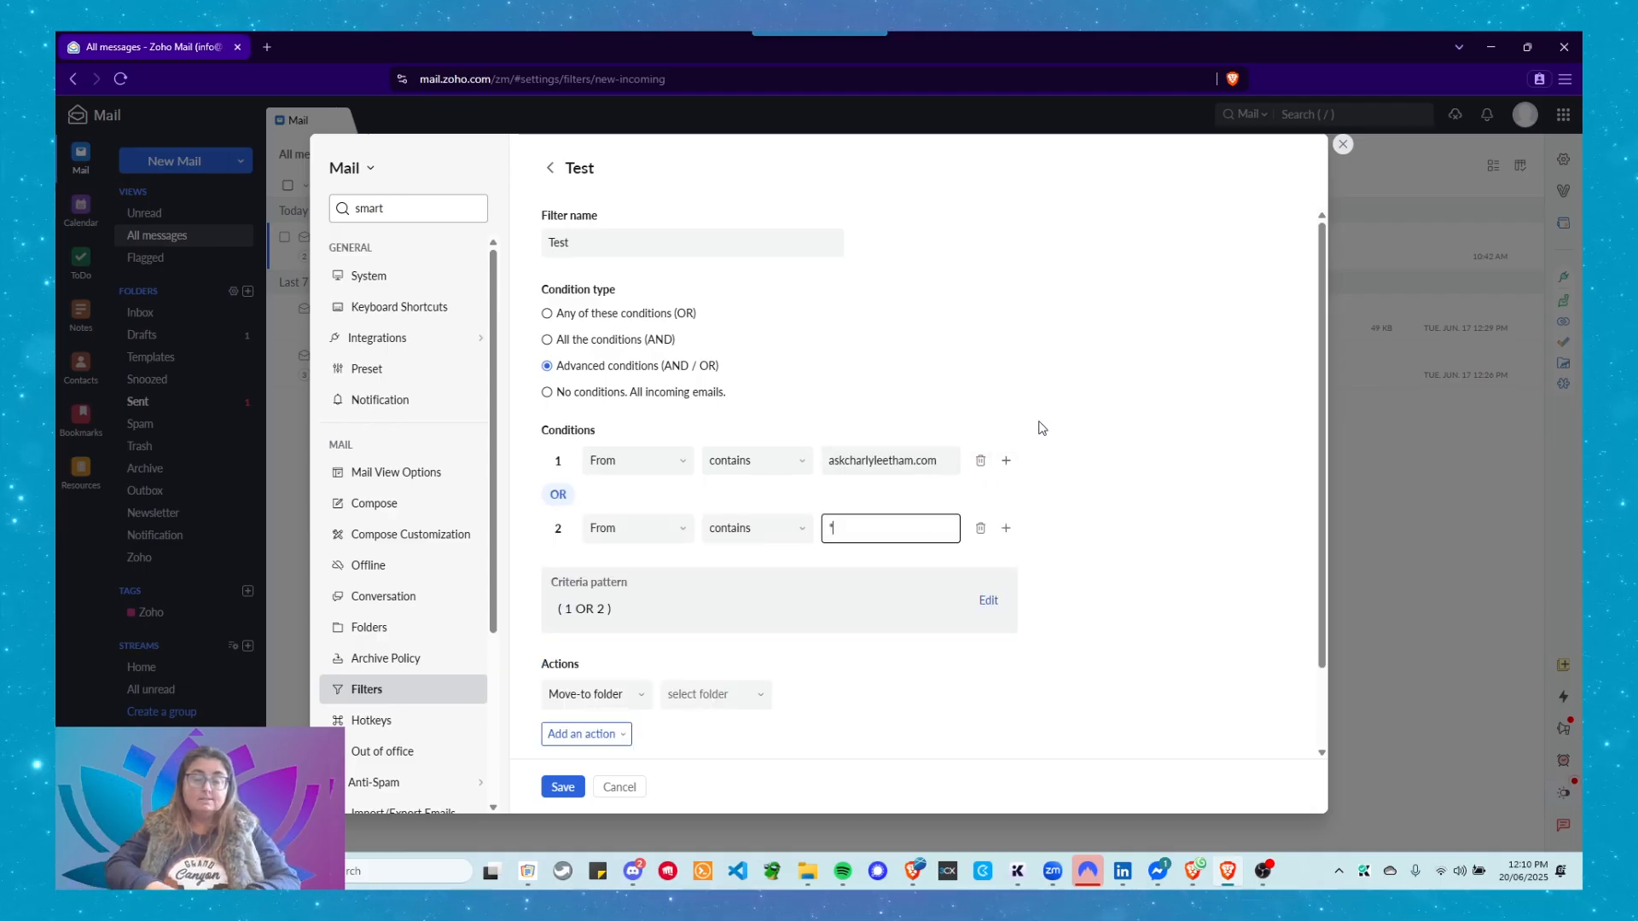
pyautogui.write('*.askcharlyleetham.com')
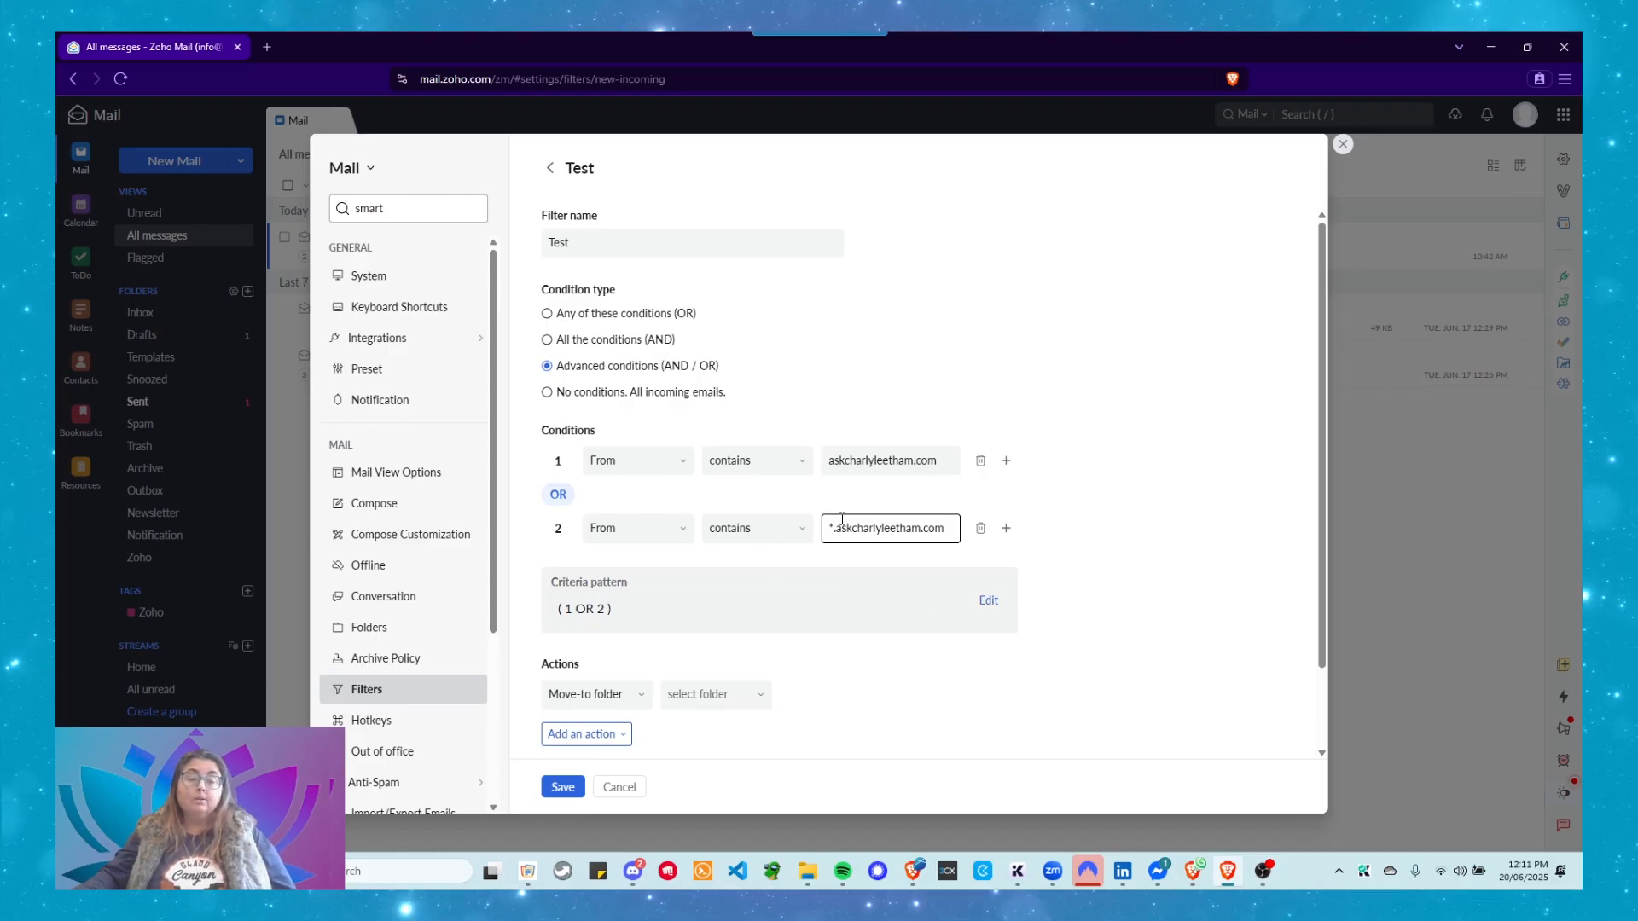
pyautogui.scroll(-2, 821, 518)
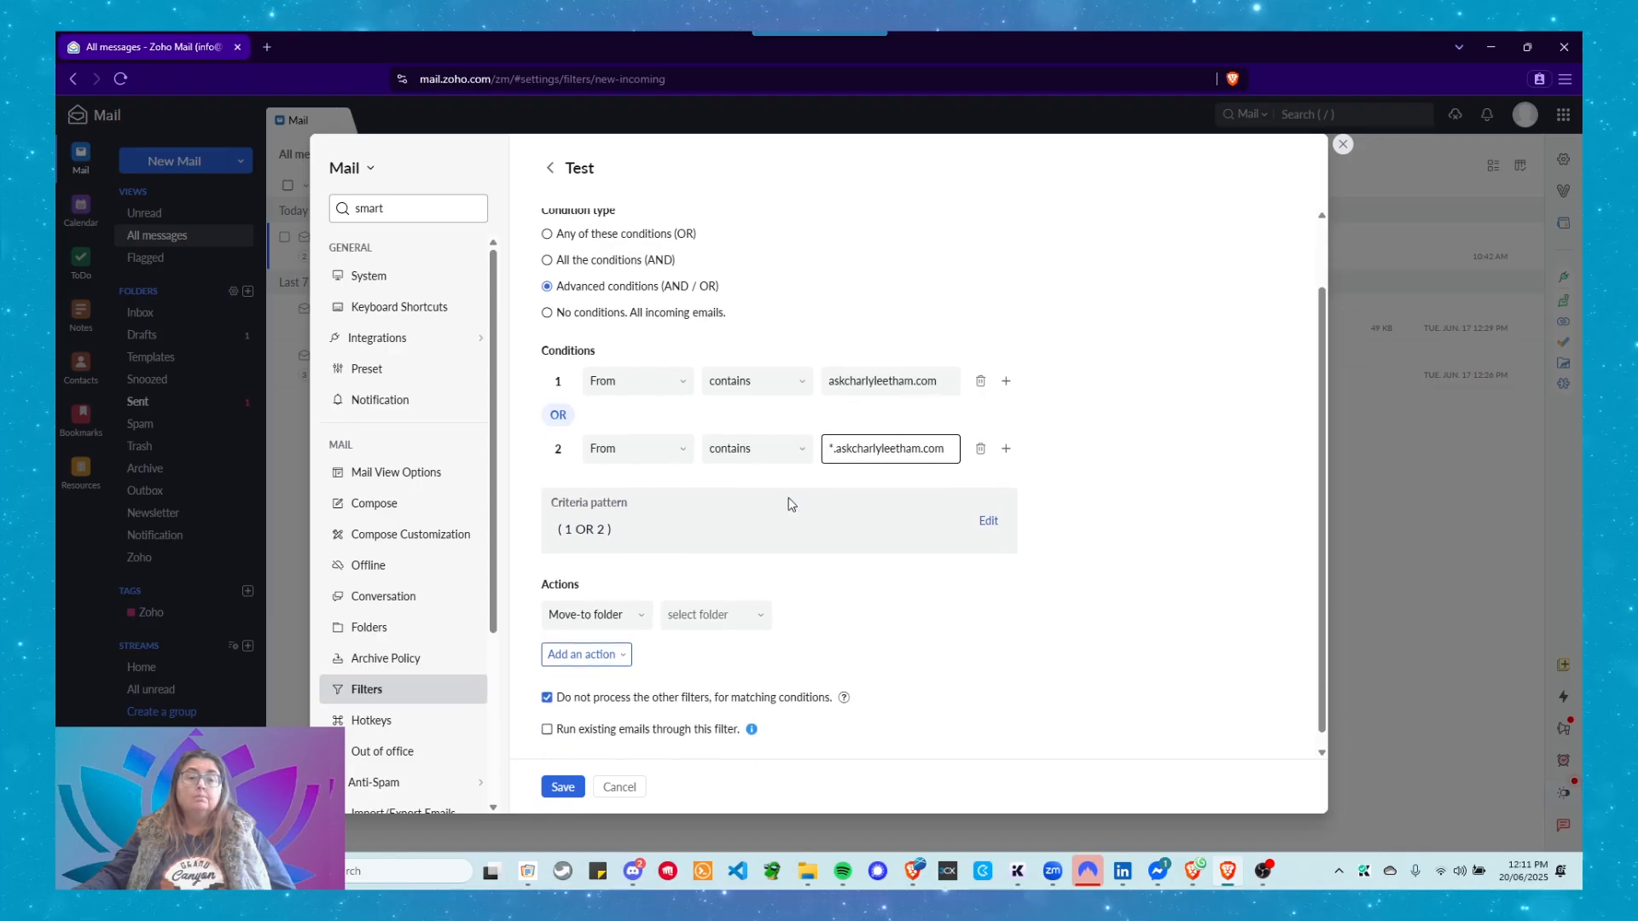
# - Set the condition type back to Any of these conditions (OR) and cancel the Test filter without saving
pyautogui.click(547, 236)
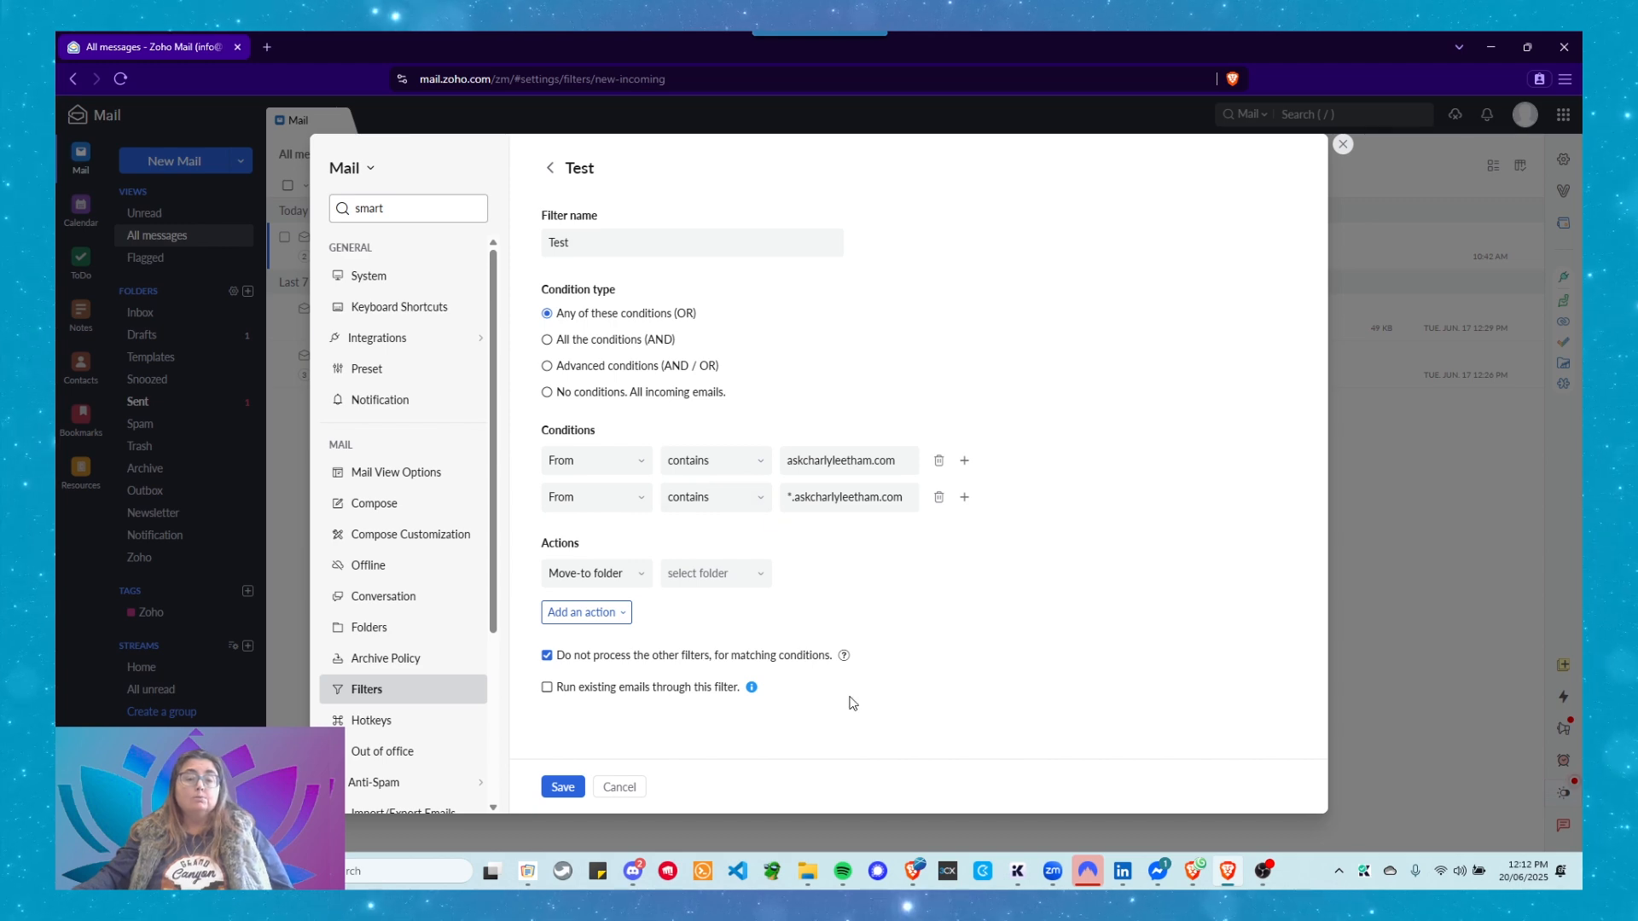
pyautogui.click(616, 795)
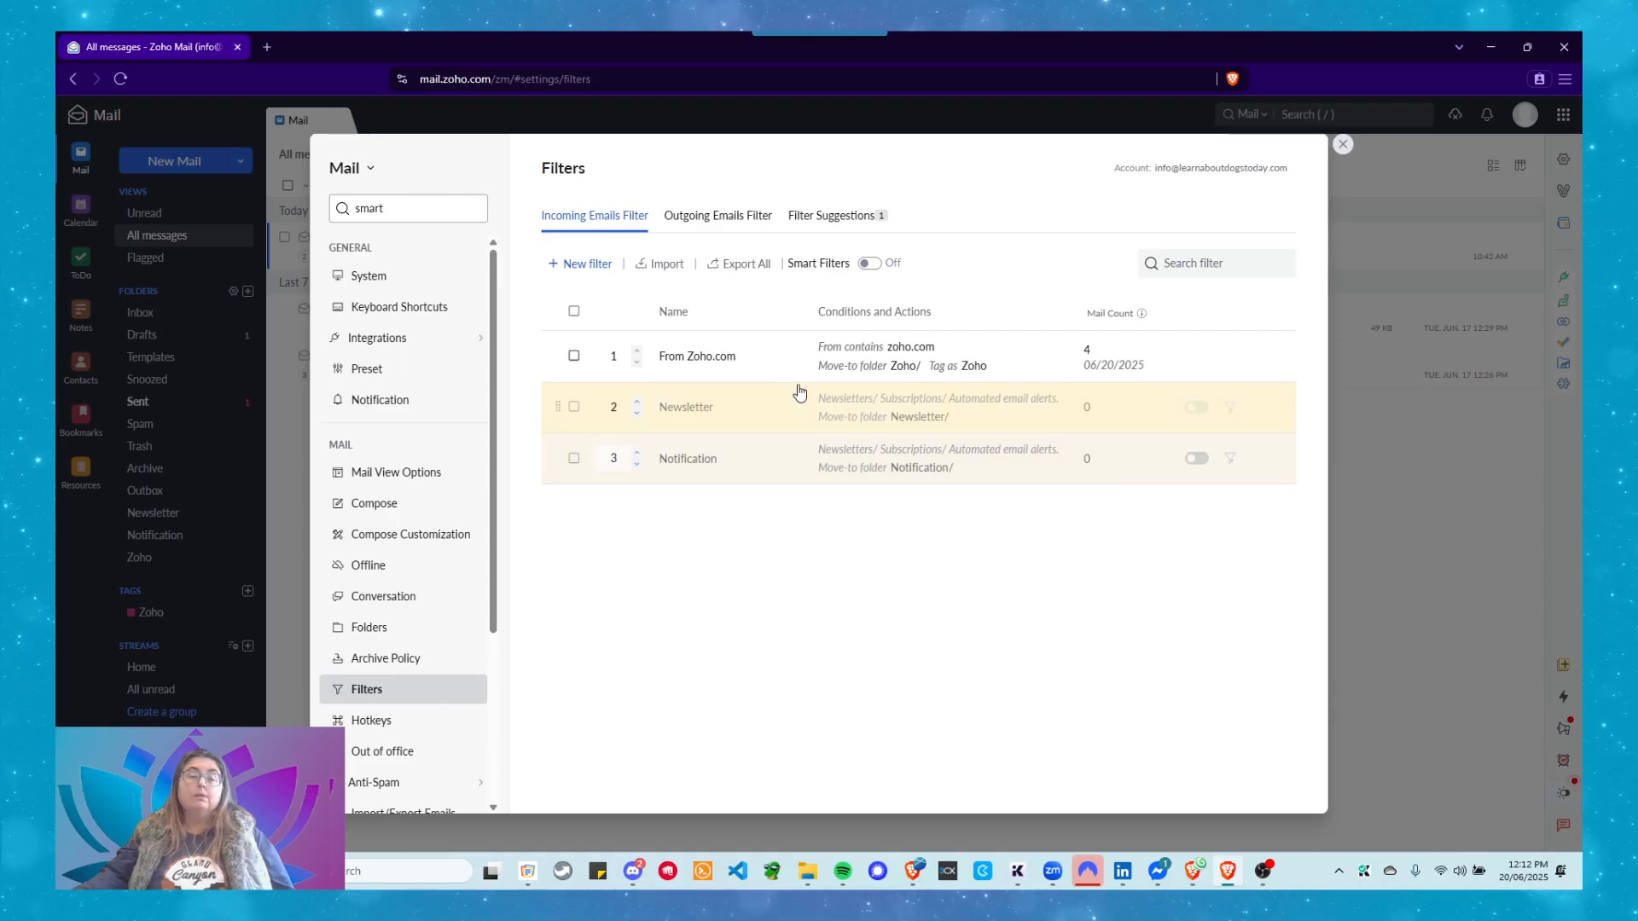
# - Start a new filter for outgoing emails and name it Test
pyautogui.click(708, 235)
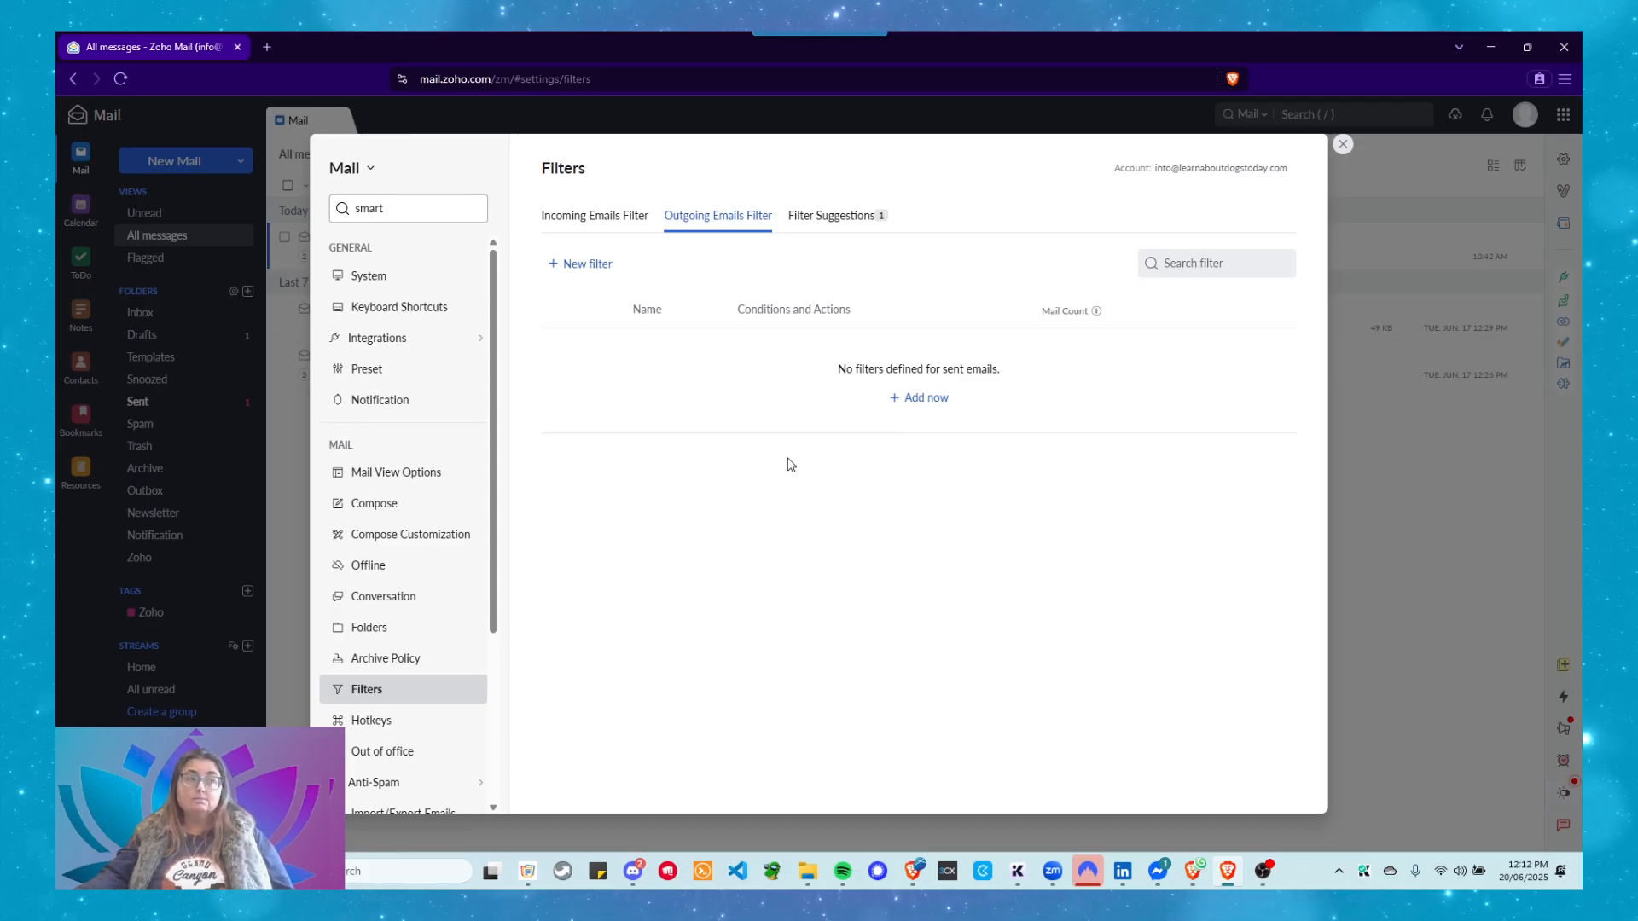
pyautogui.click(912, 404)
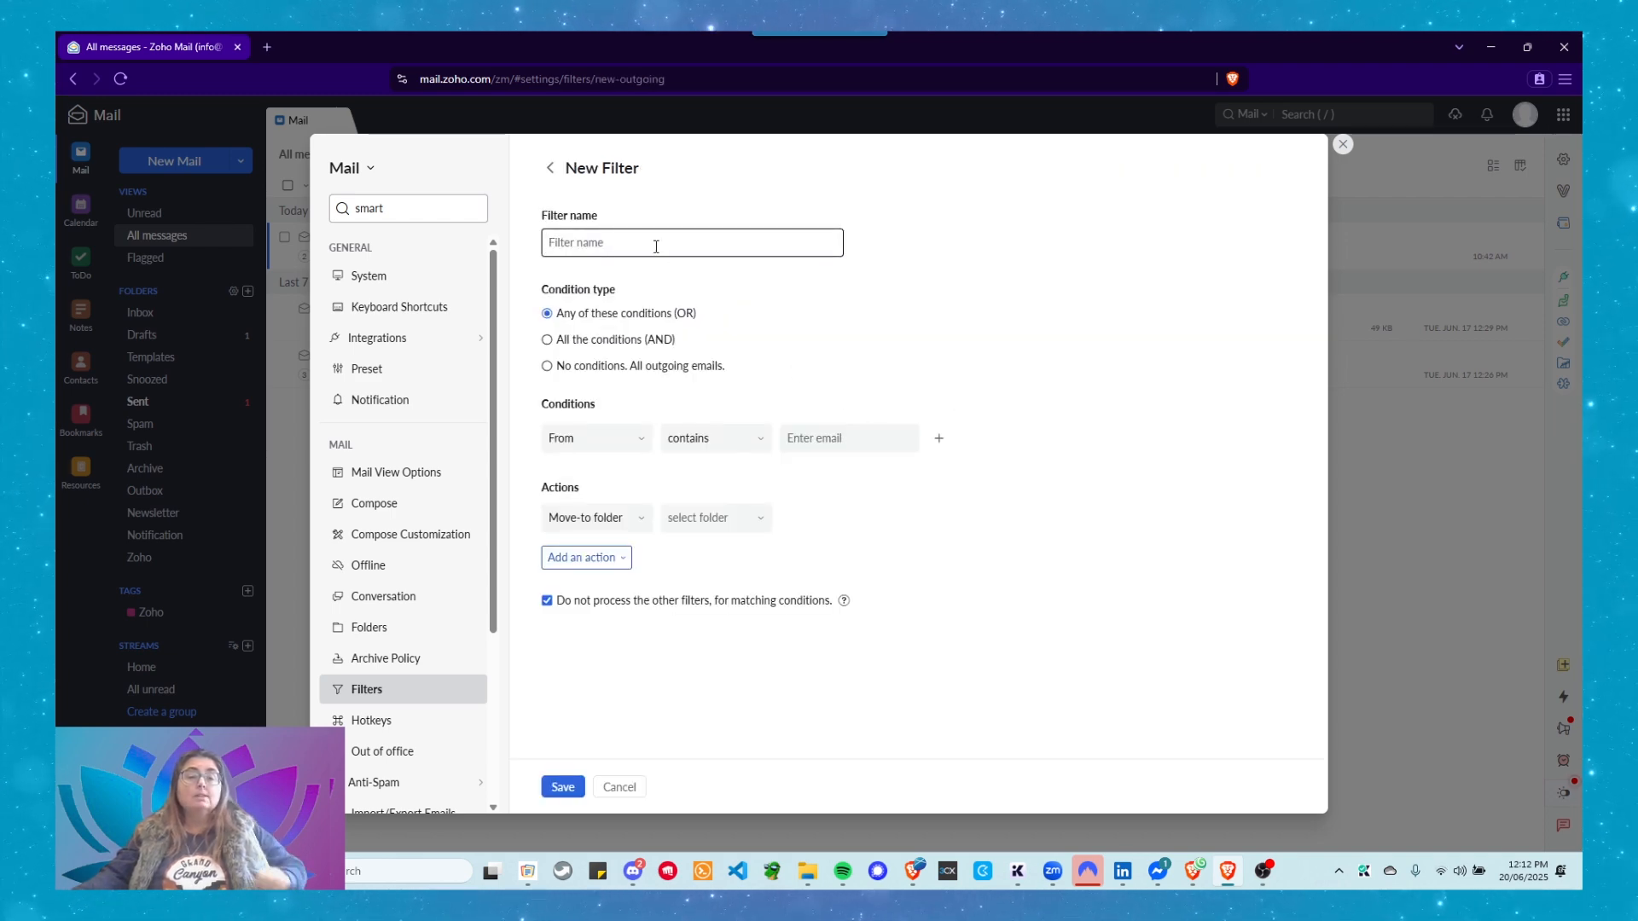
pyautogui.write('Test')
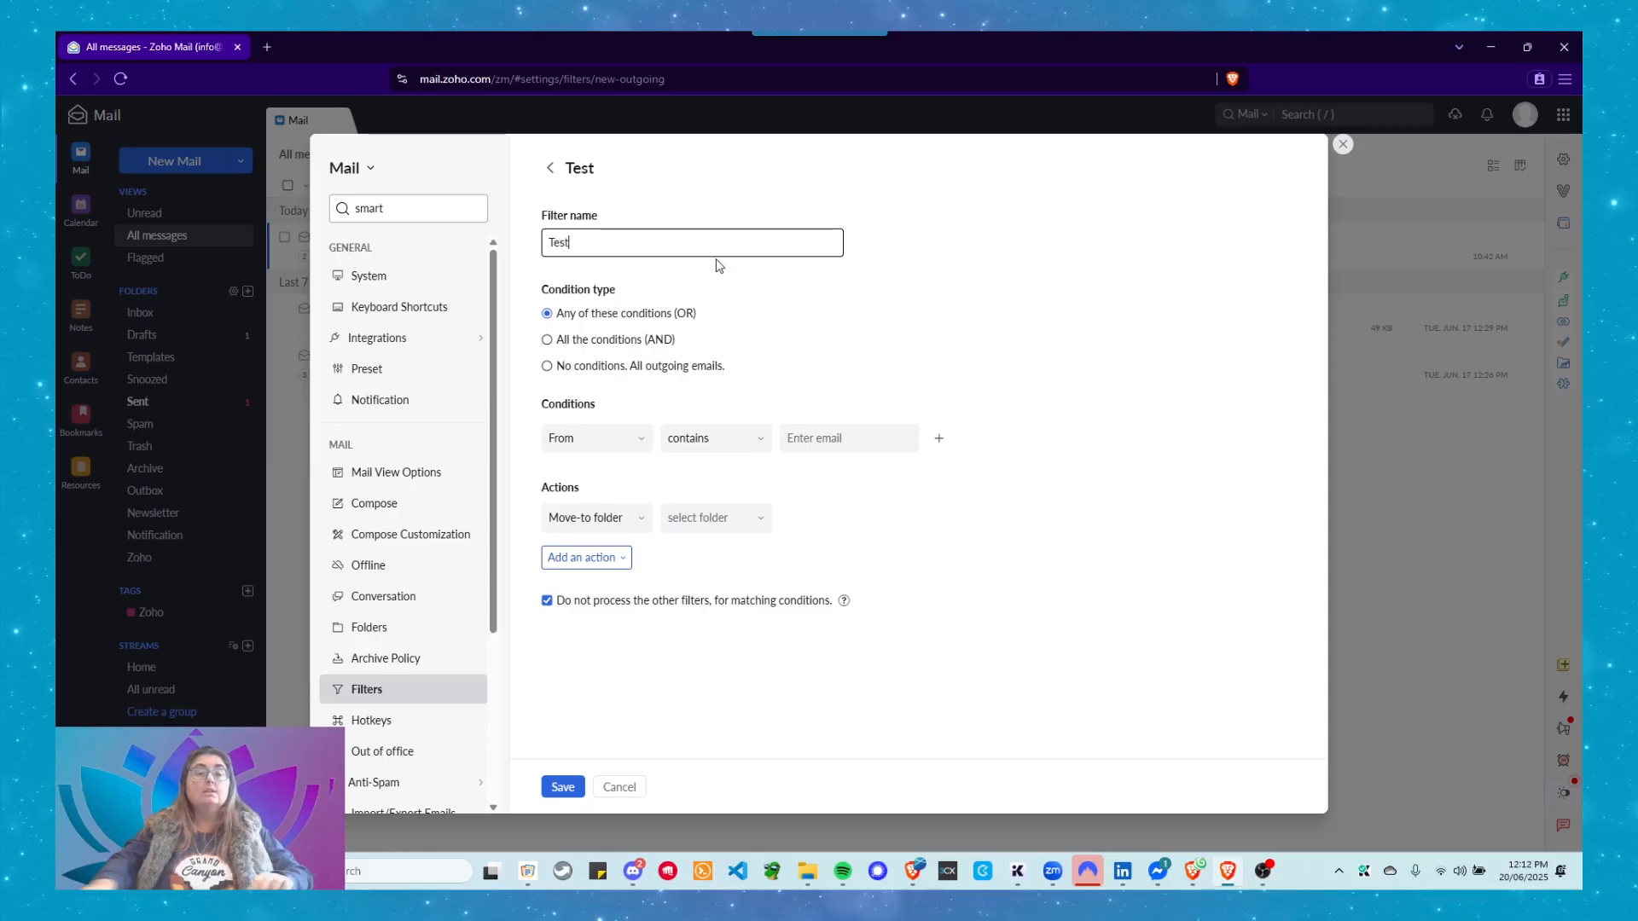
# - Set the outgoing filter's condition to From contains the account's e-mail address and check the available move-to folders without choosing one
pyautogui.click(621, 419)
pyautogui.click(852, 435)
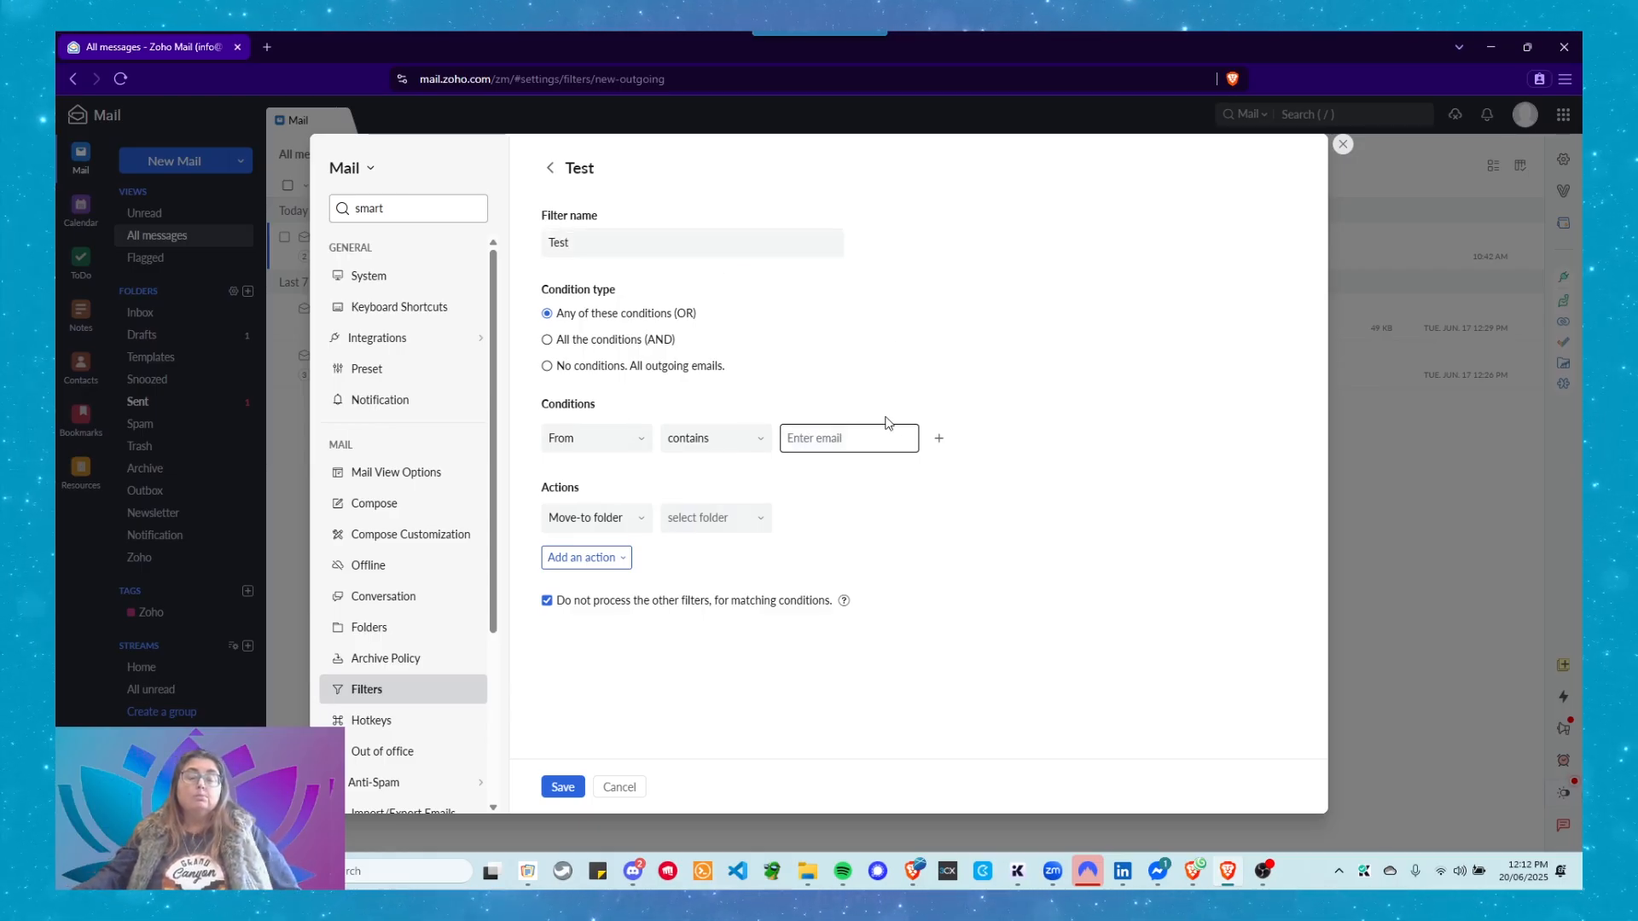
pyautogui.write('infor')
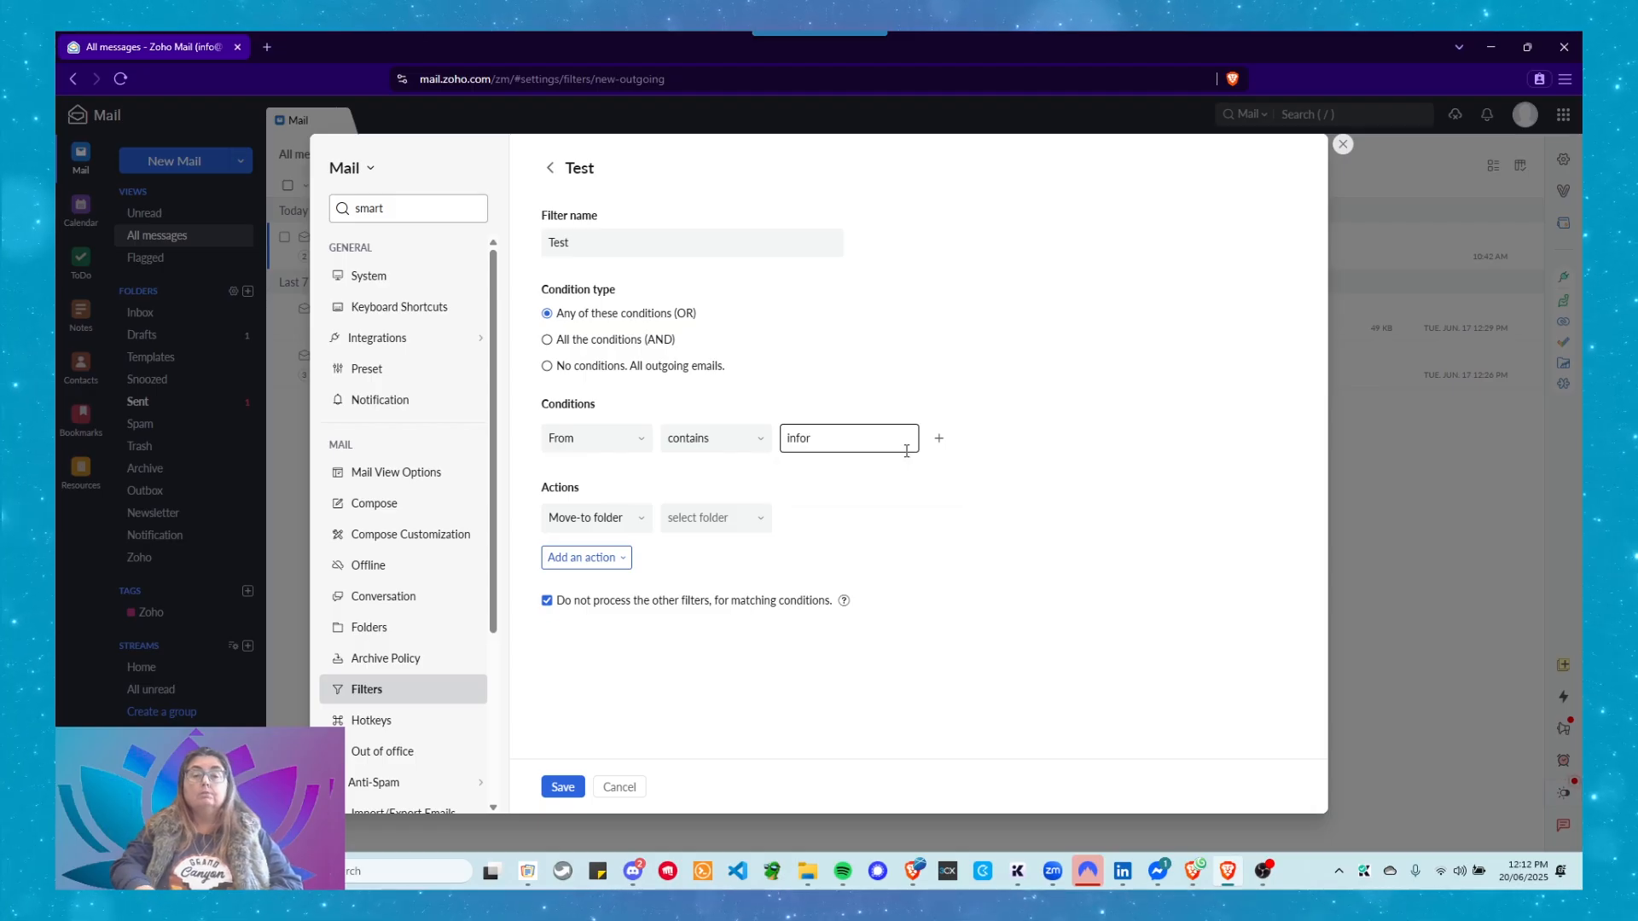
pyautogui.press('BackSpace')
pyautogui.click(950, 472)
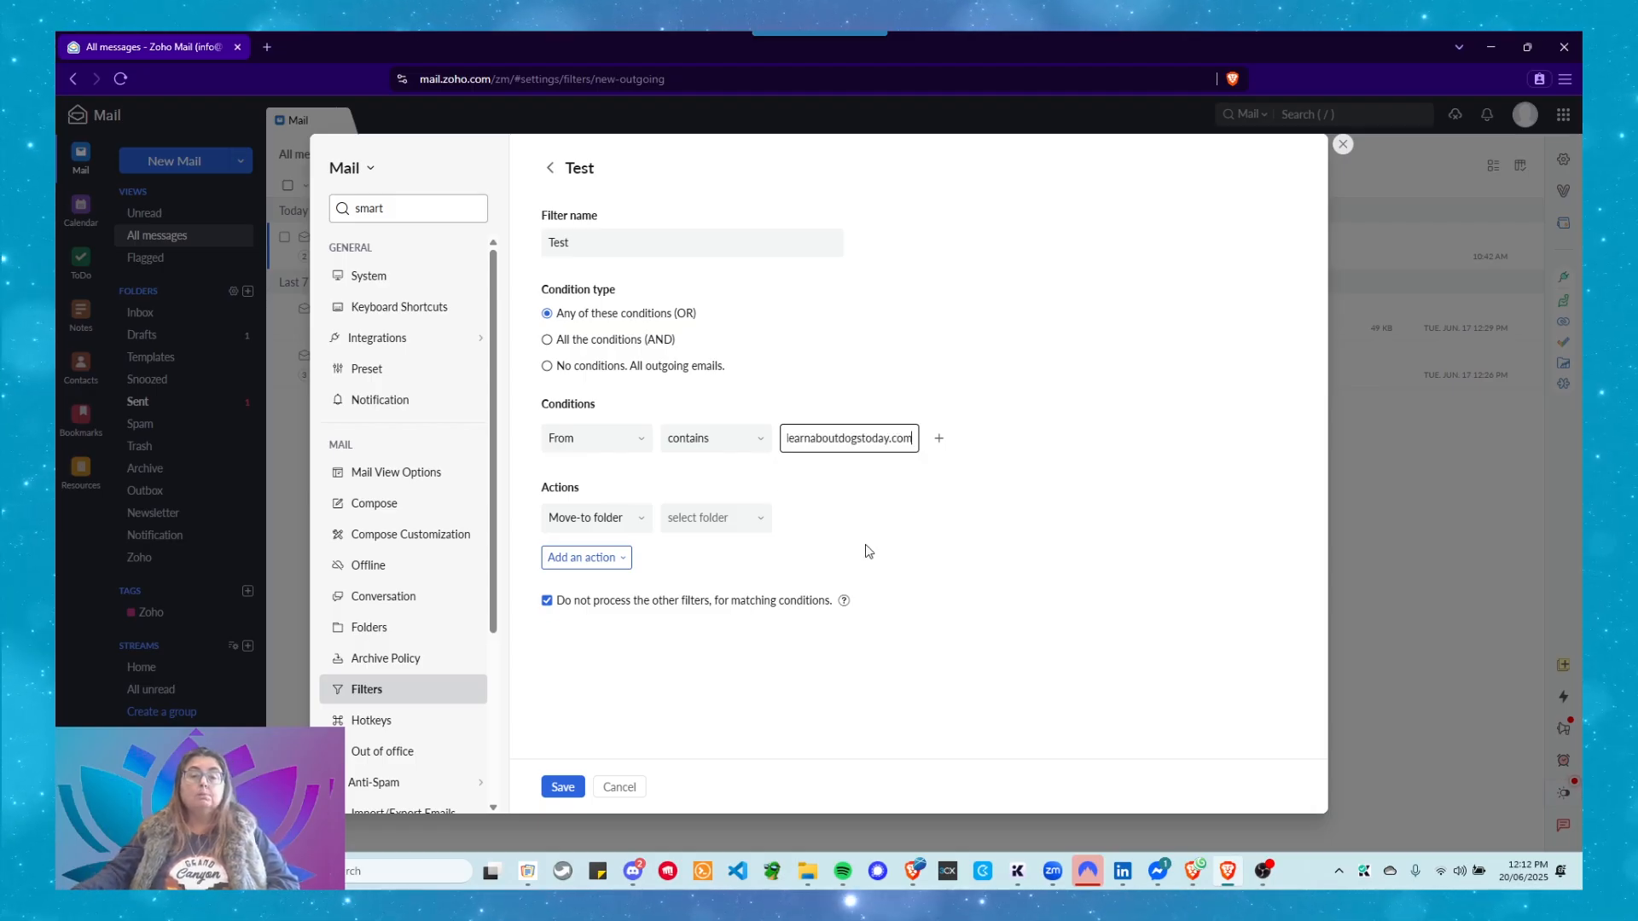
pyautogui.click(726, 518)
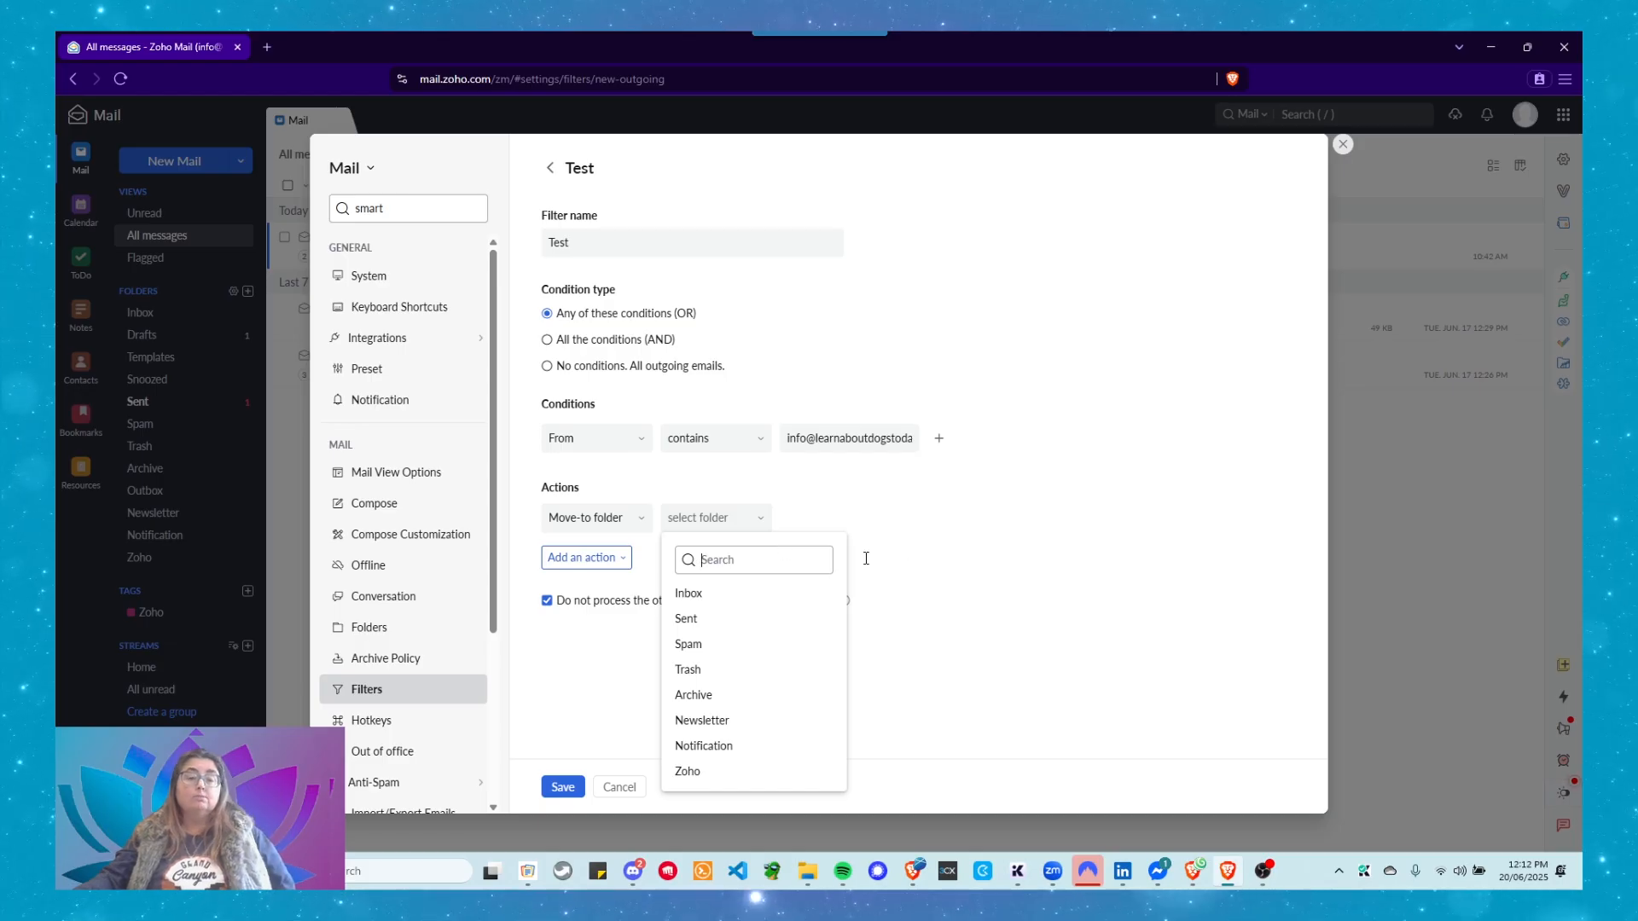
pyautogui.click(954, 475)
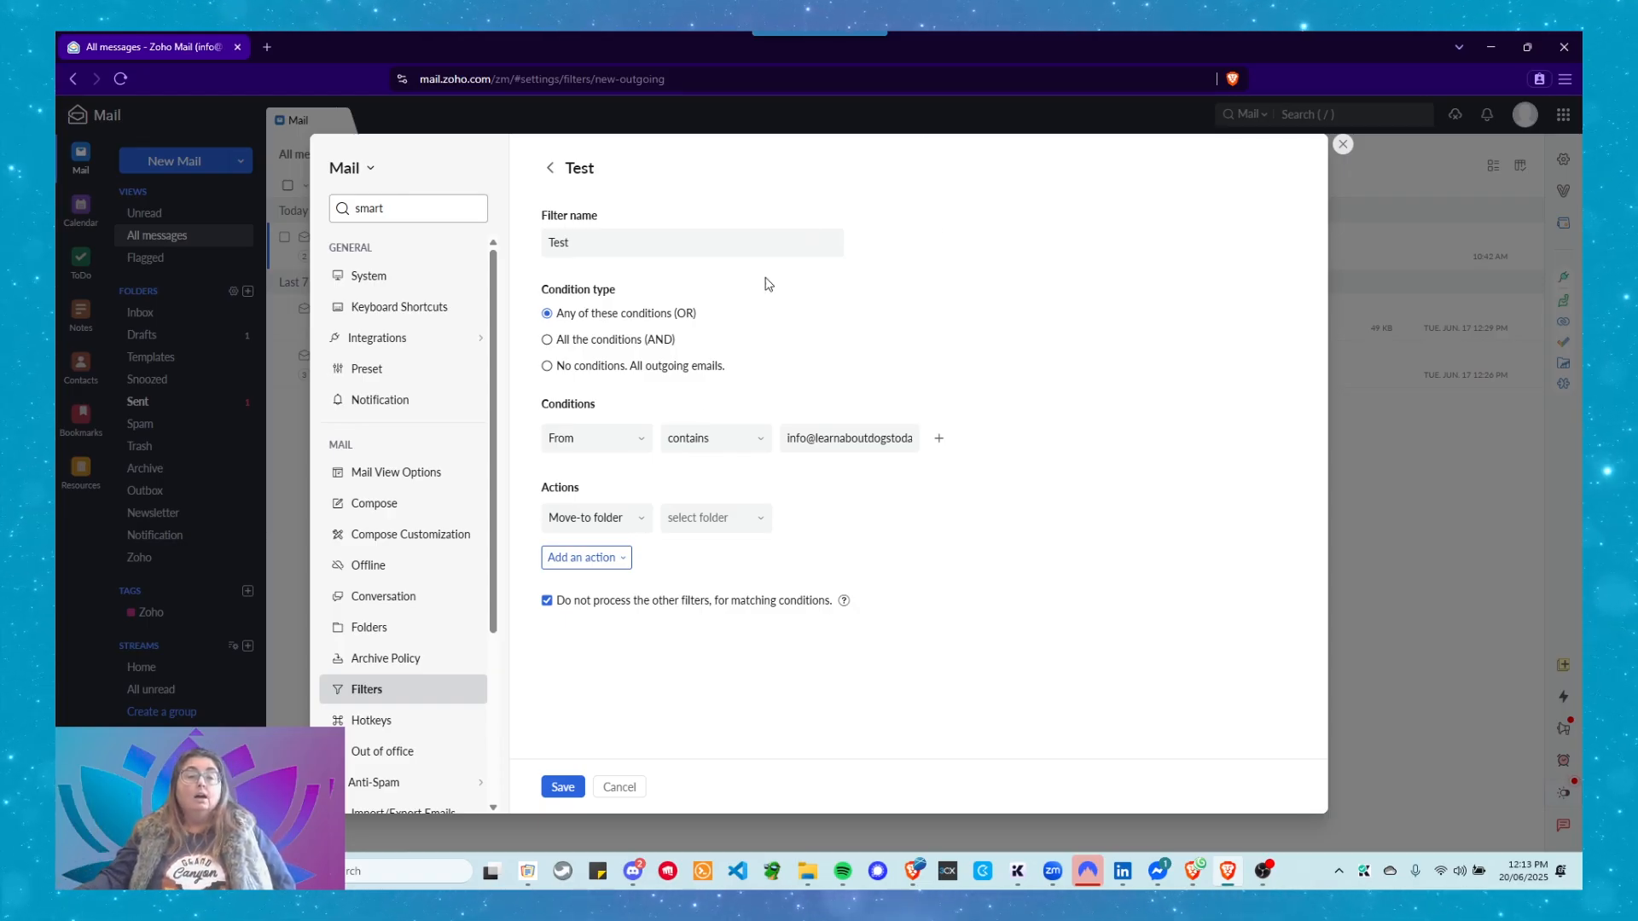
# - Change the outgoing filter's condition field to To, leaving its e-mail value empty, and set the action to Auto Cc
pyautogui.click(603, 442)
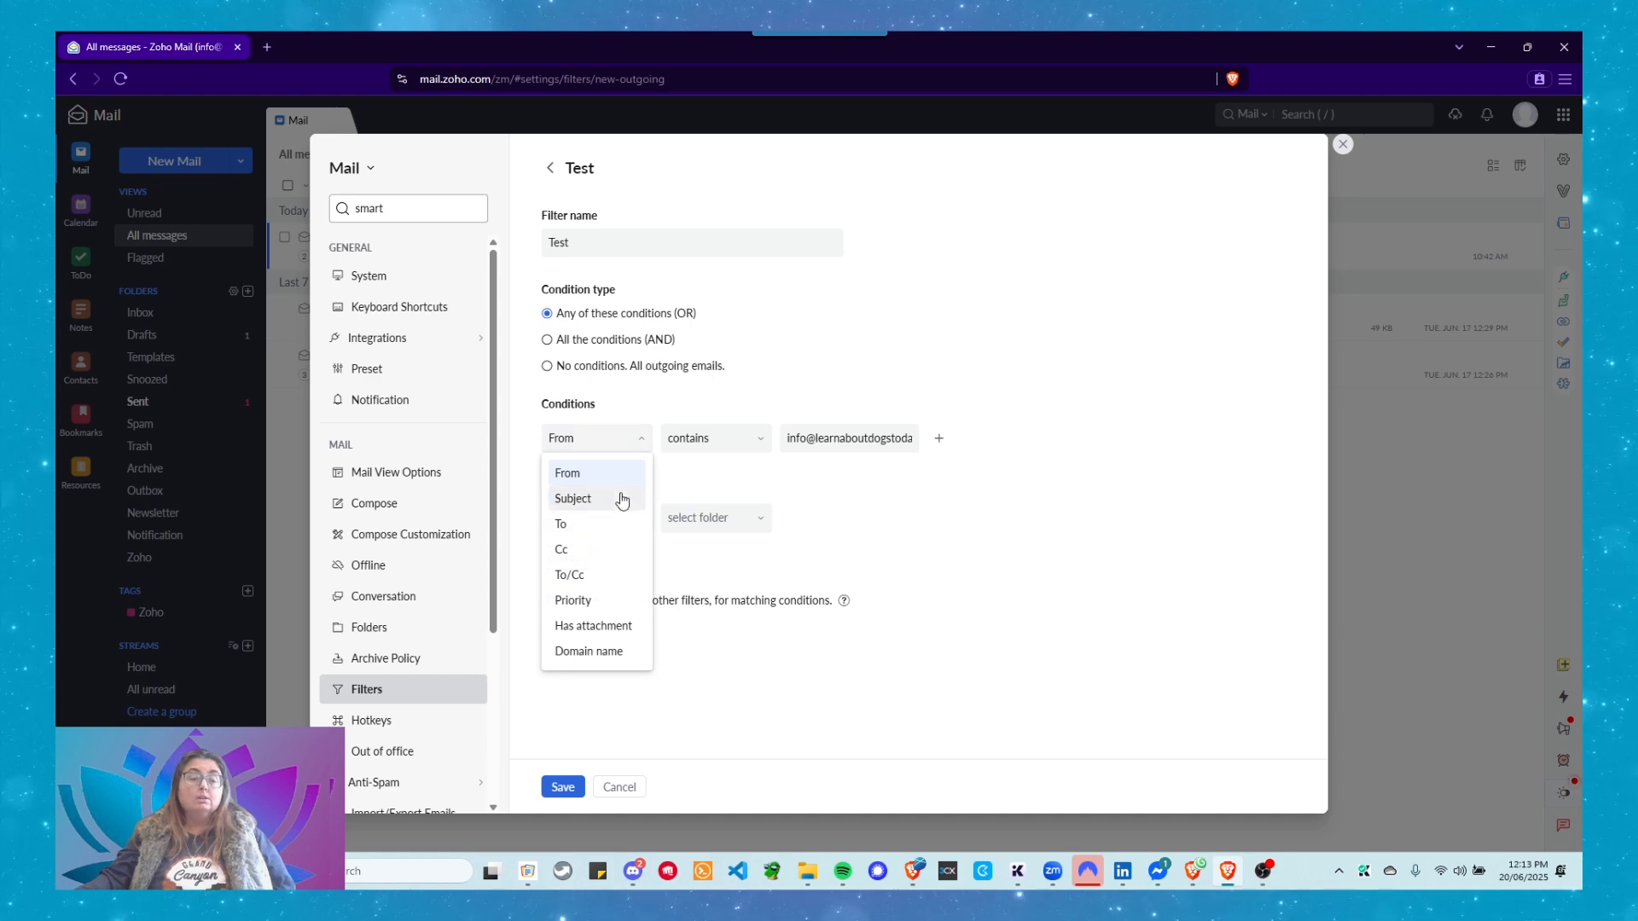
pyautogui.click(580, 534)
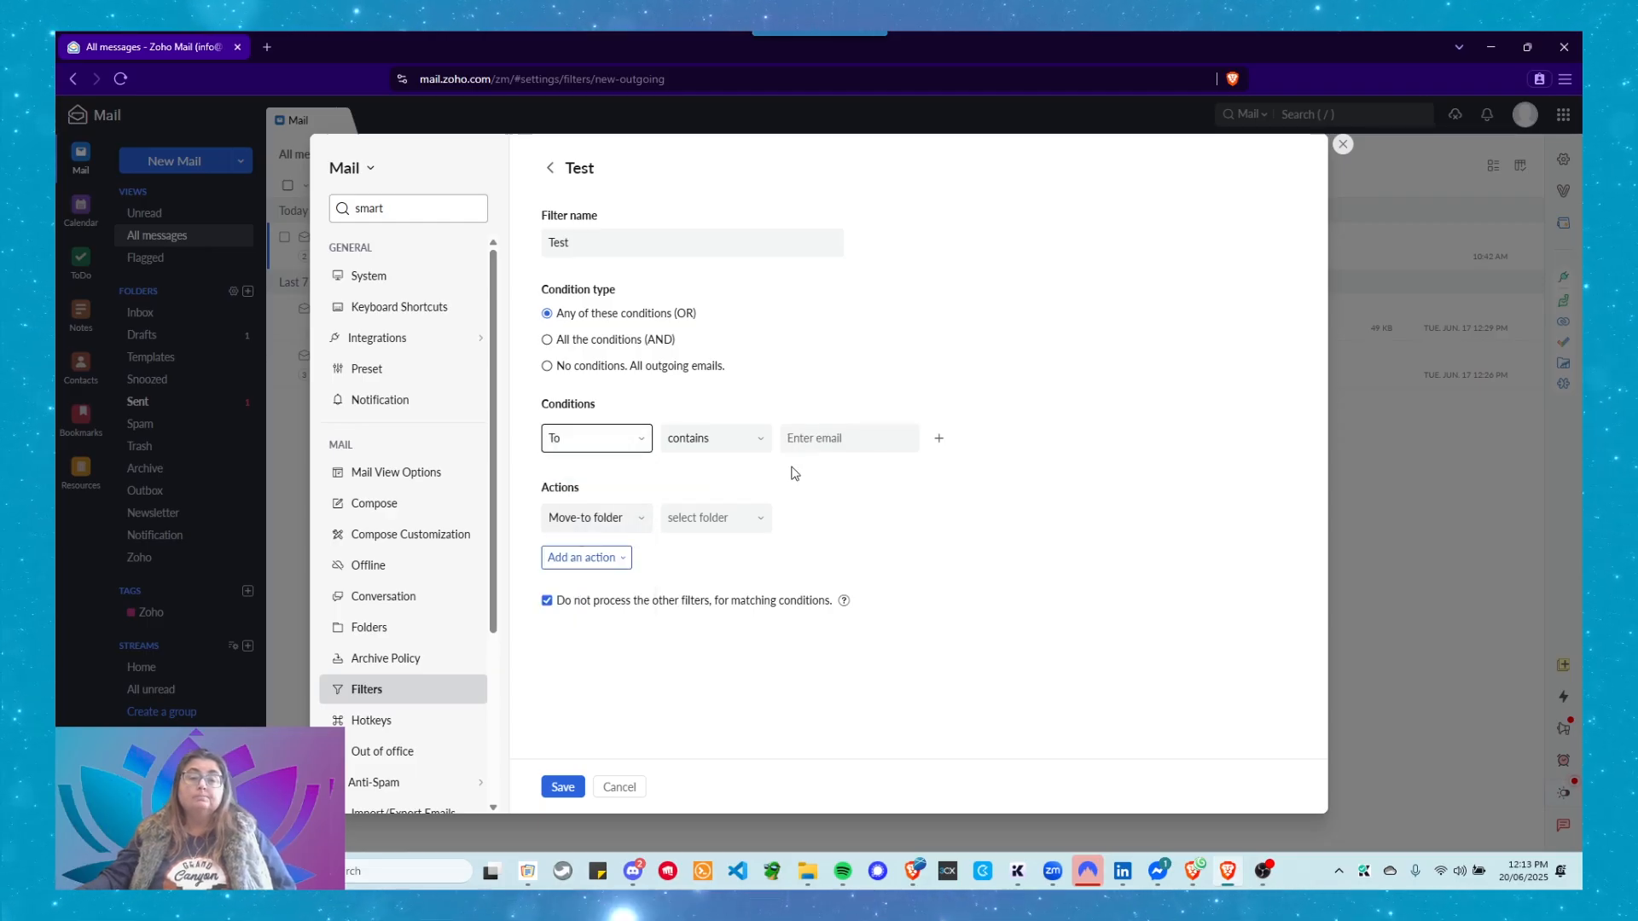
pyautogui.click(826, 436)
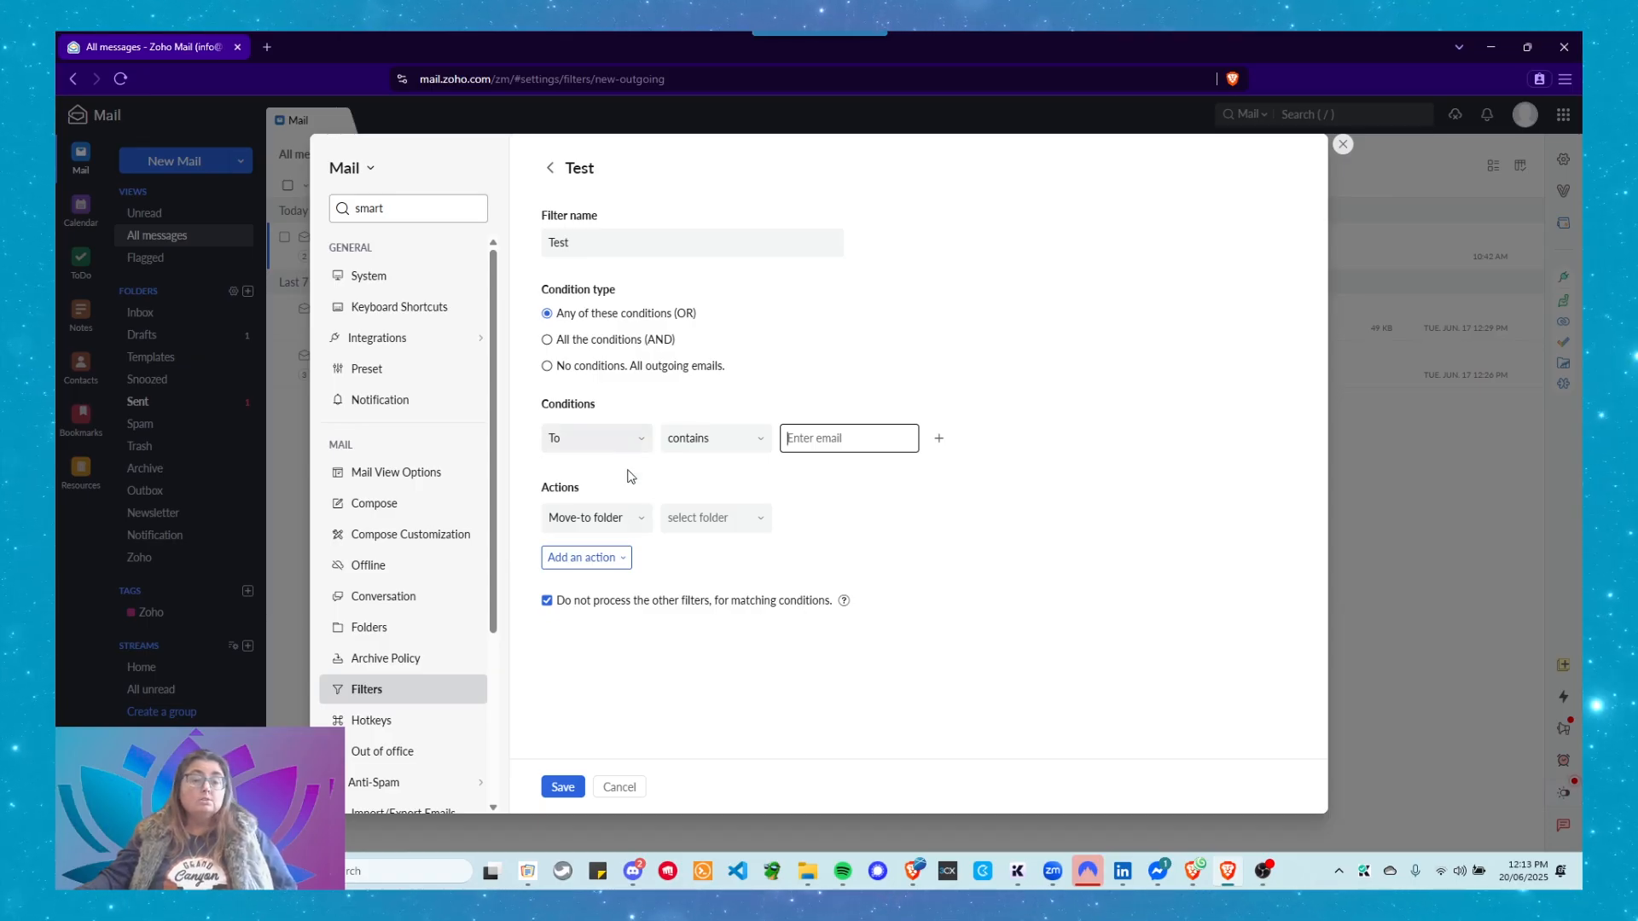
pyautogui.click(615, 525)
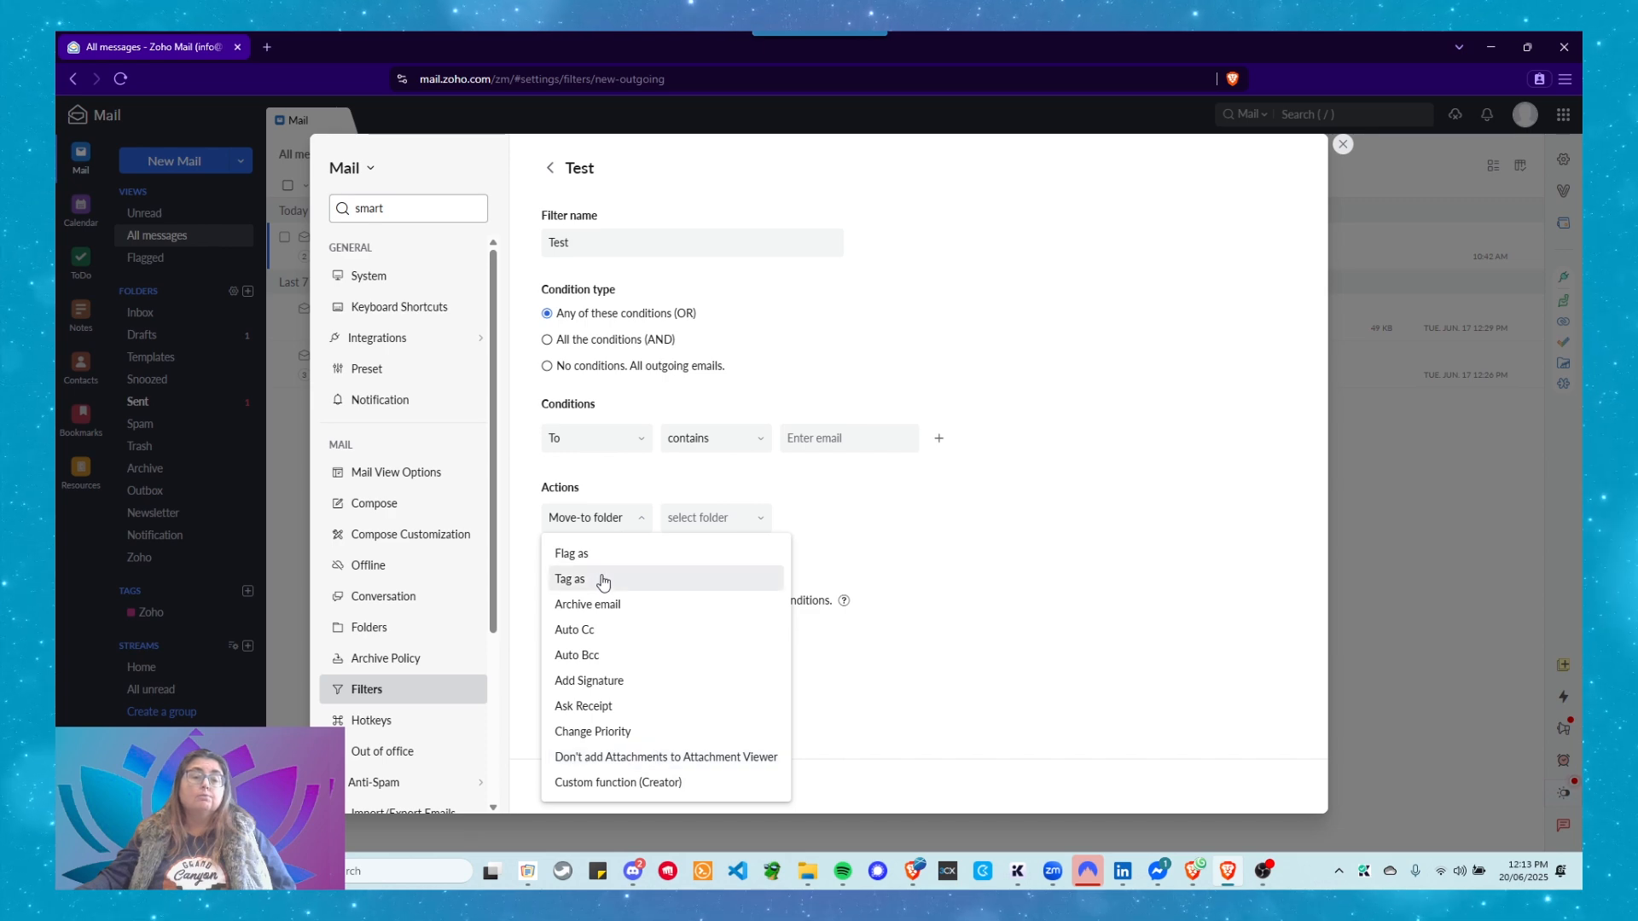
pyautogui.click(575, 631)
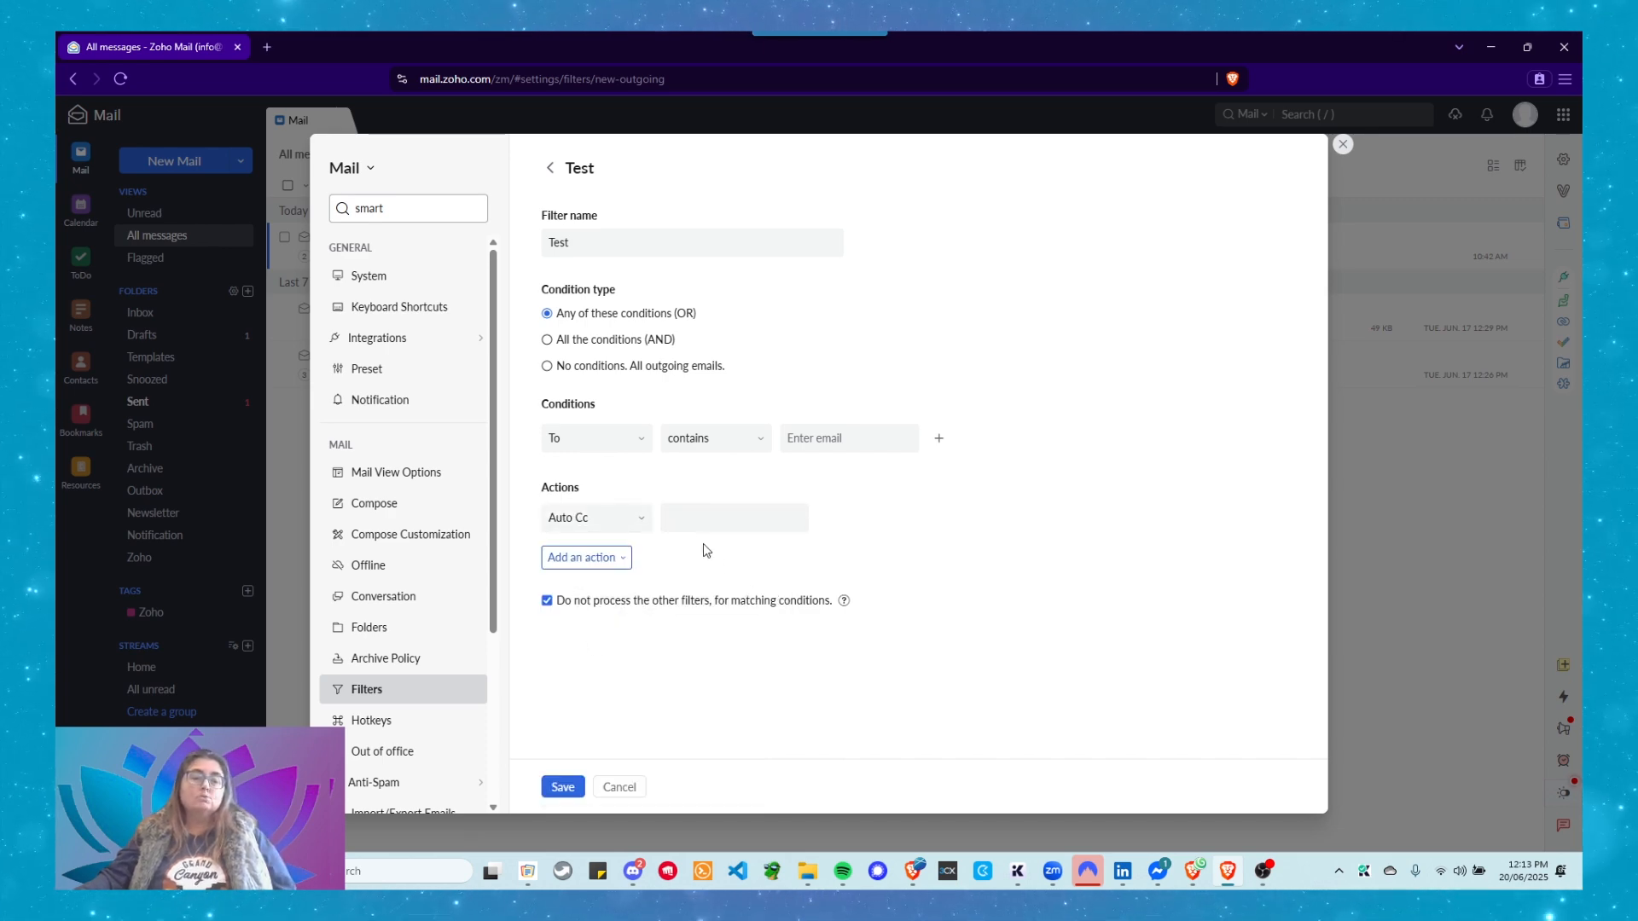
# - Set the outgoing Test filter's condition to Priority is high, check the available actions without choosing one, and leave the filter unsaved
pyautogui.click(723, 528)
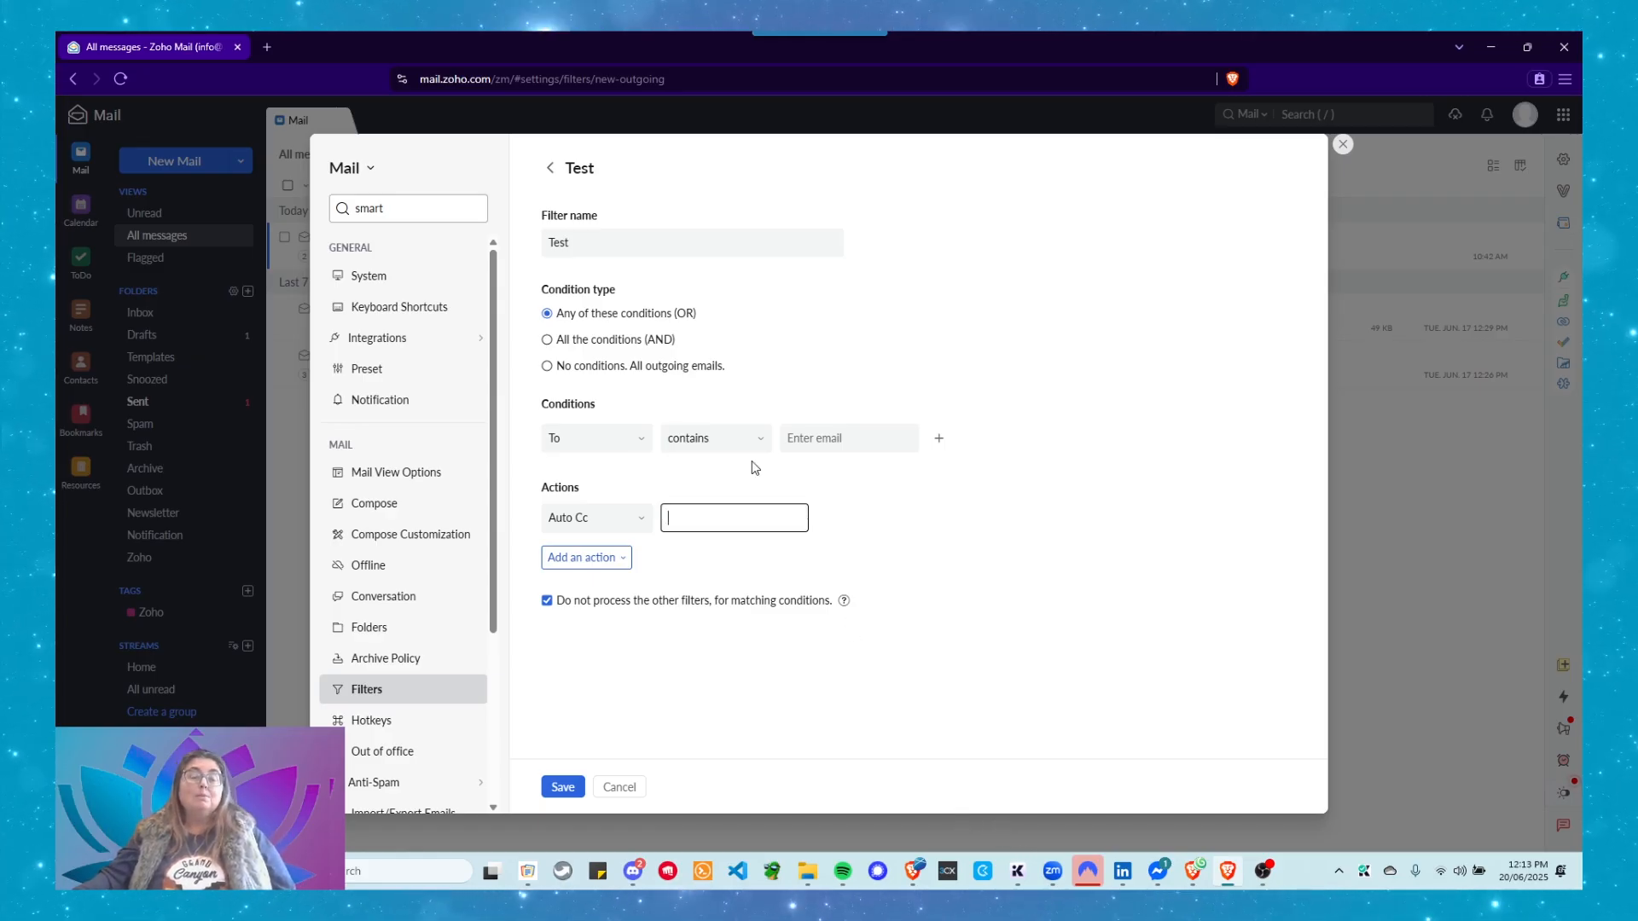
pyautogui.click(624, 438)
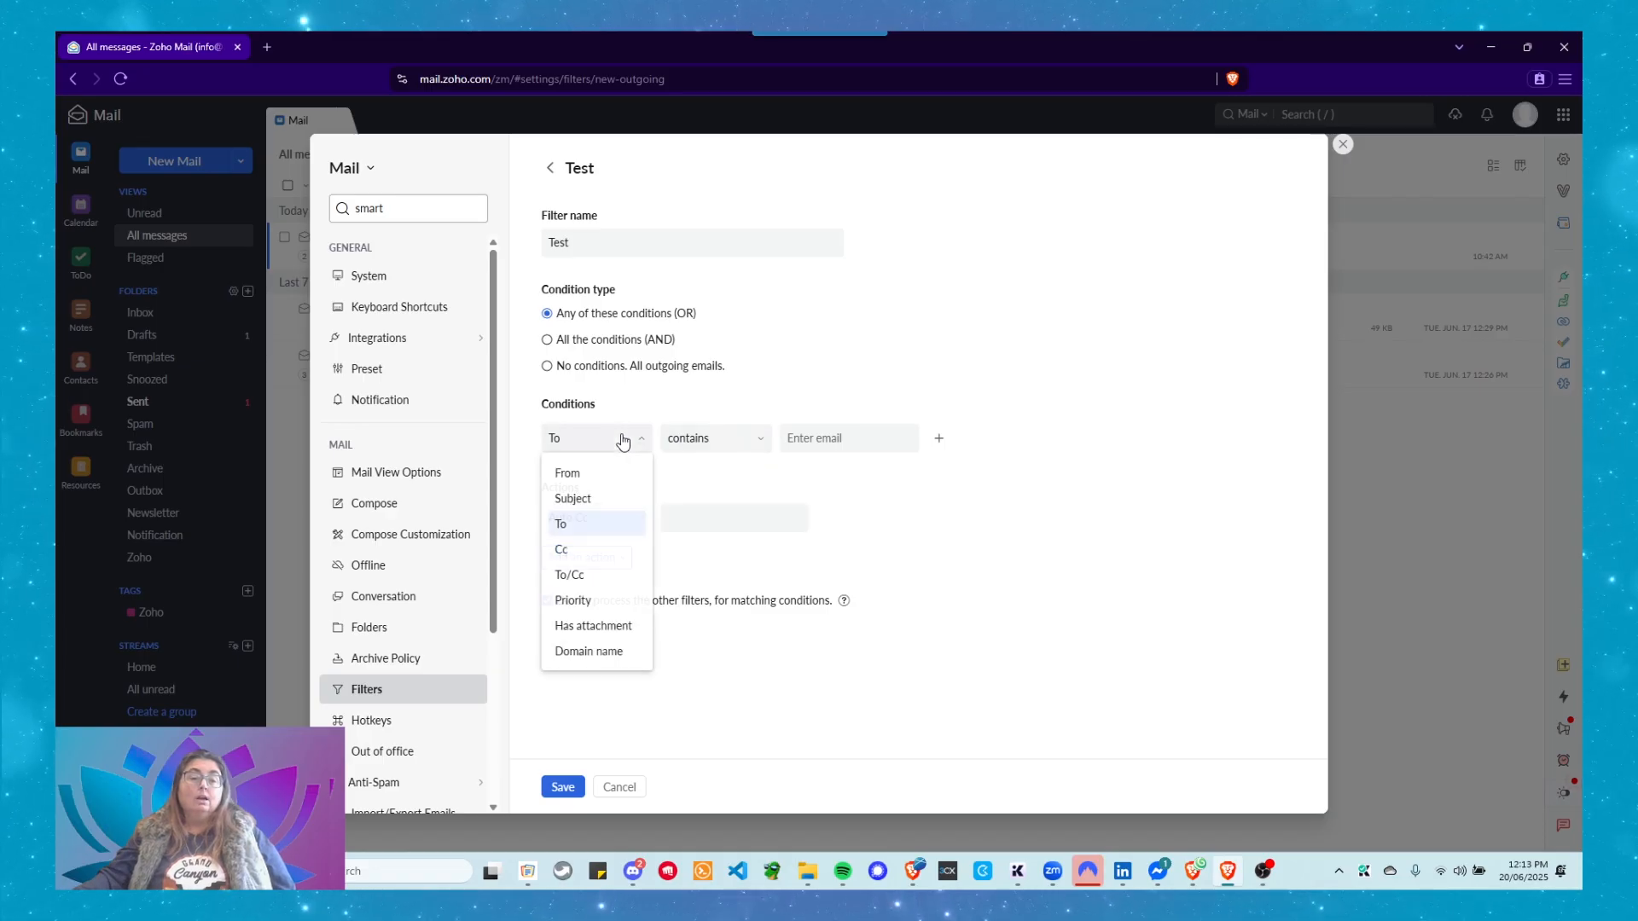
pyautogui.click(583, 601)
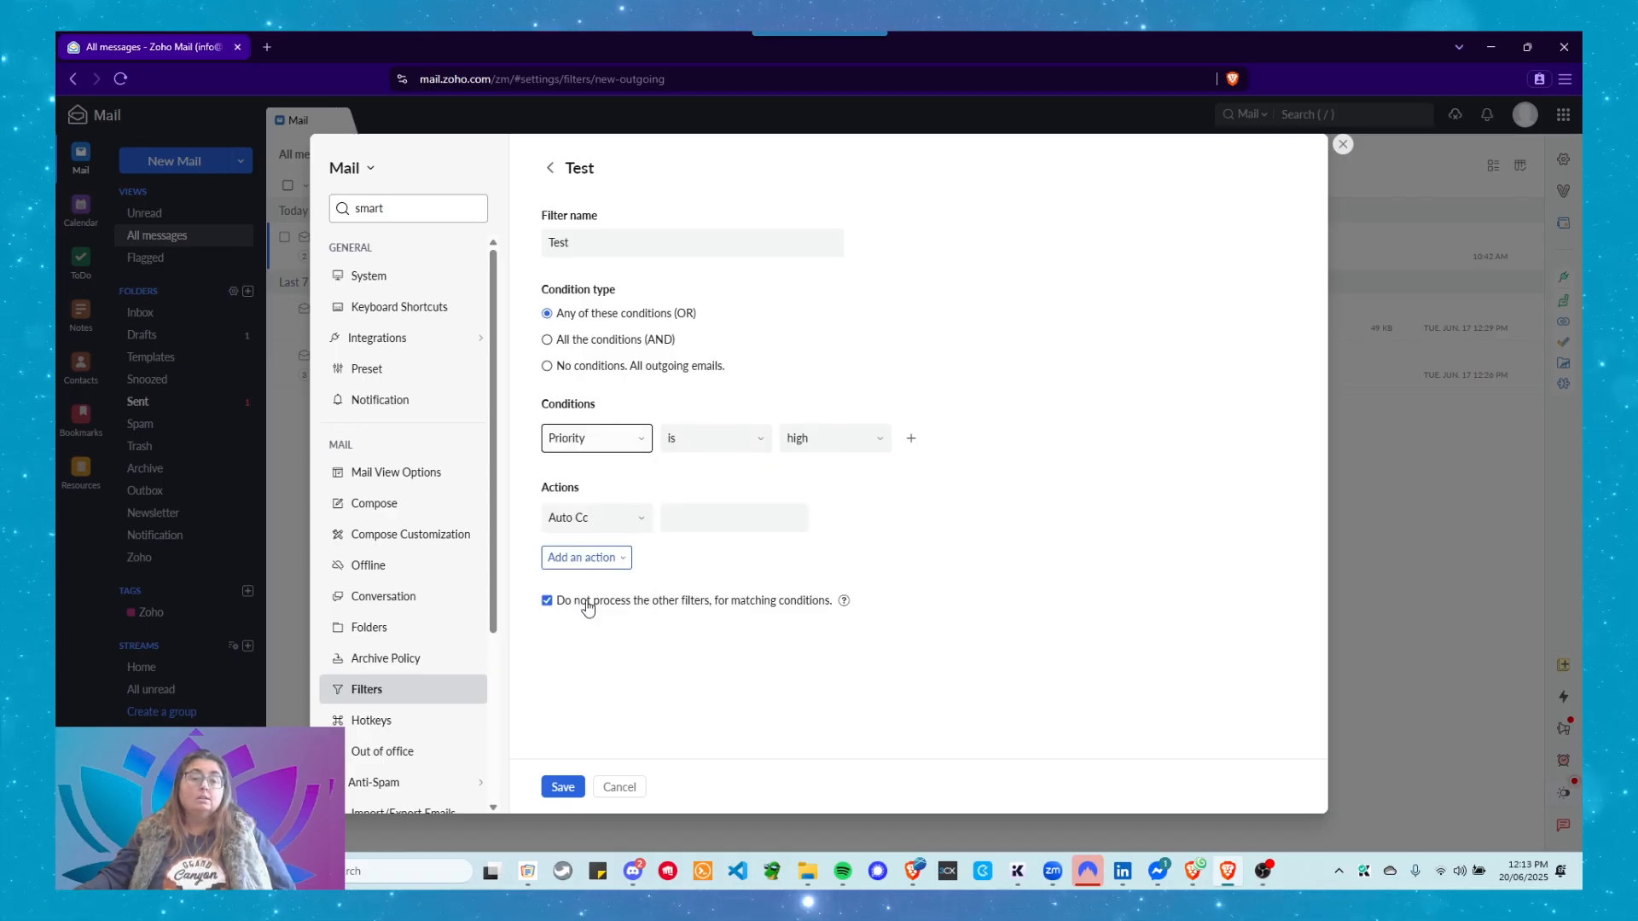
pyautogui.click(609, 527)
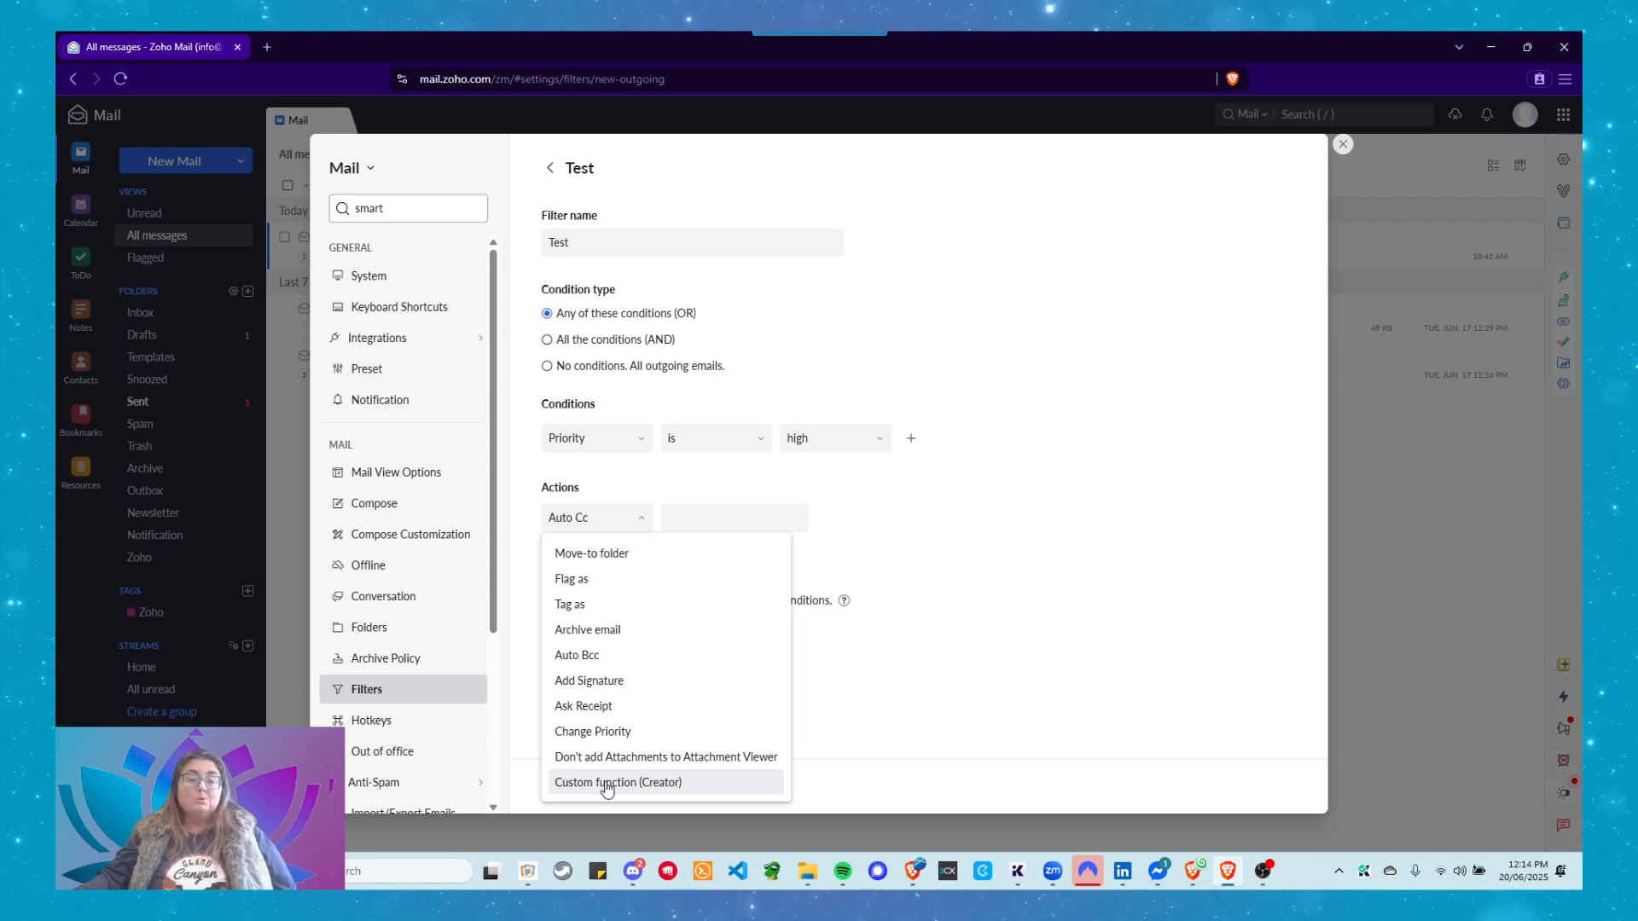
pyautogui.click(932, 431)
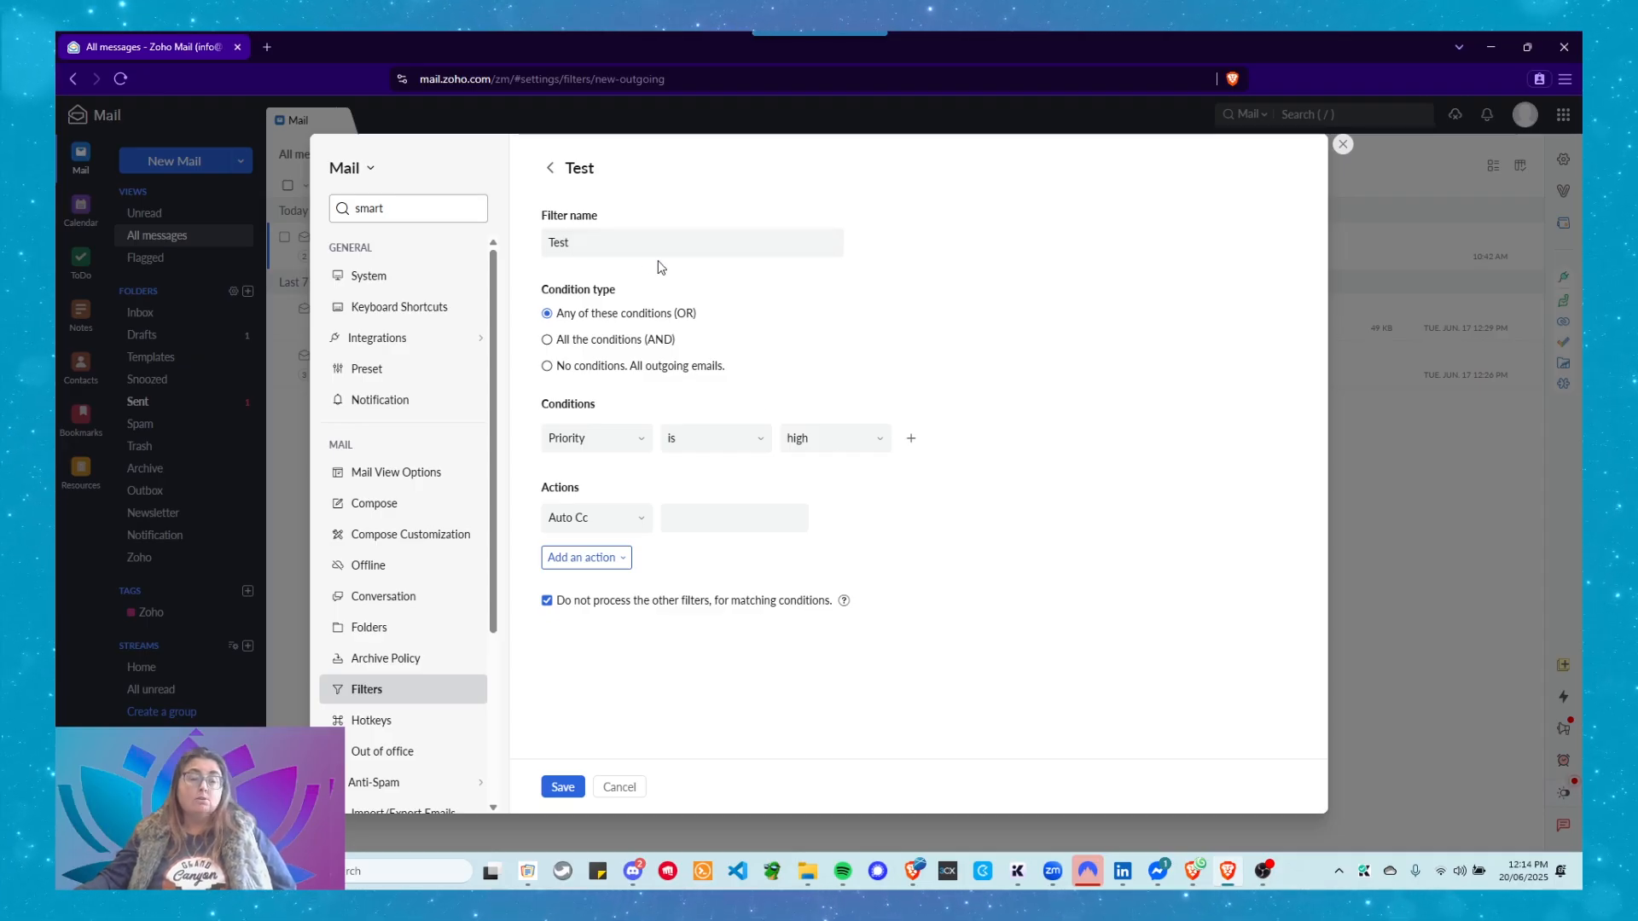
pyautogui.click(549, 170)
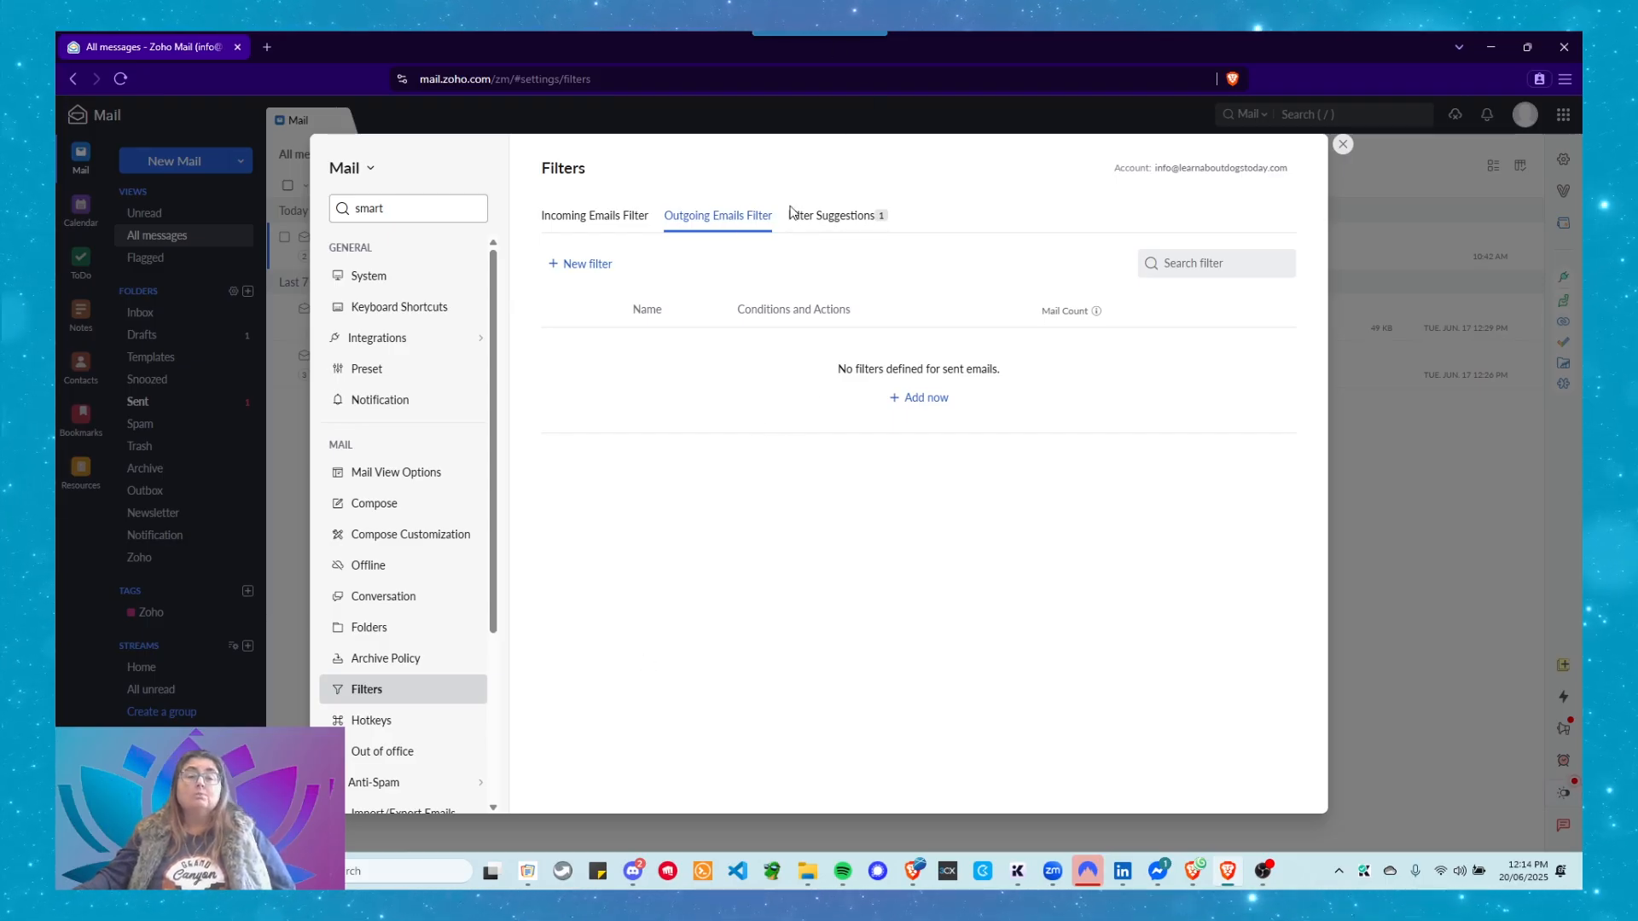
# - Review the suggested ToMe filter without saving it, and return to the incoming filters before closing the settings
pyautogui.click(837, 225)
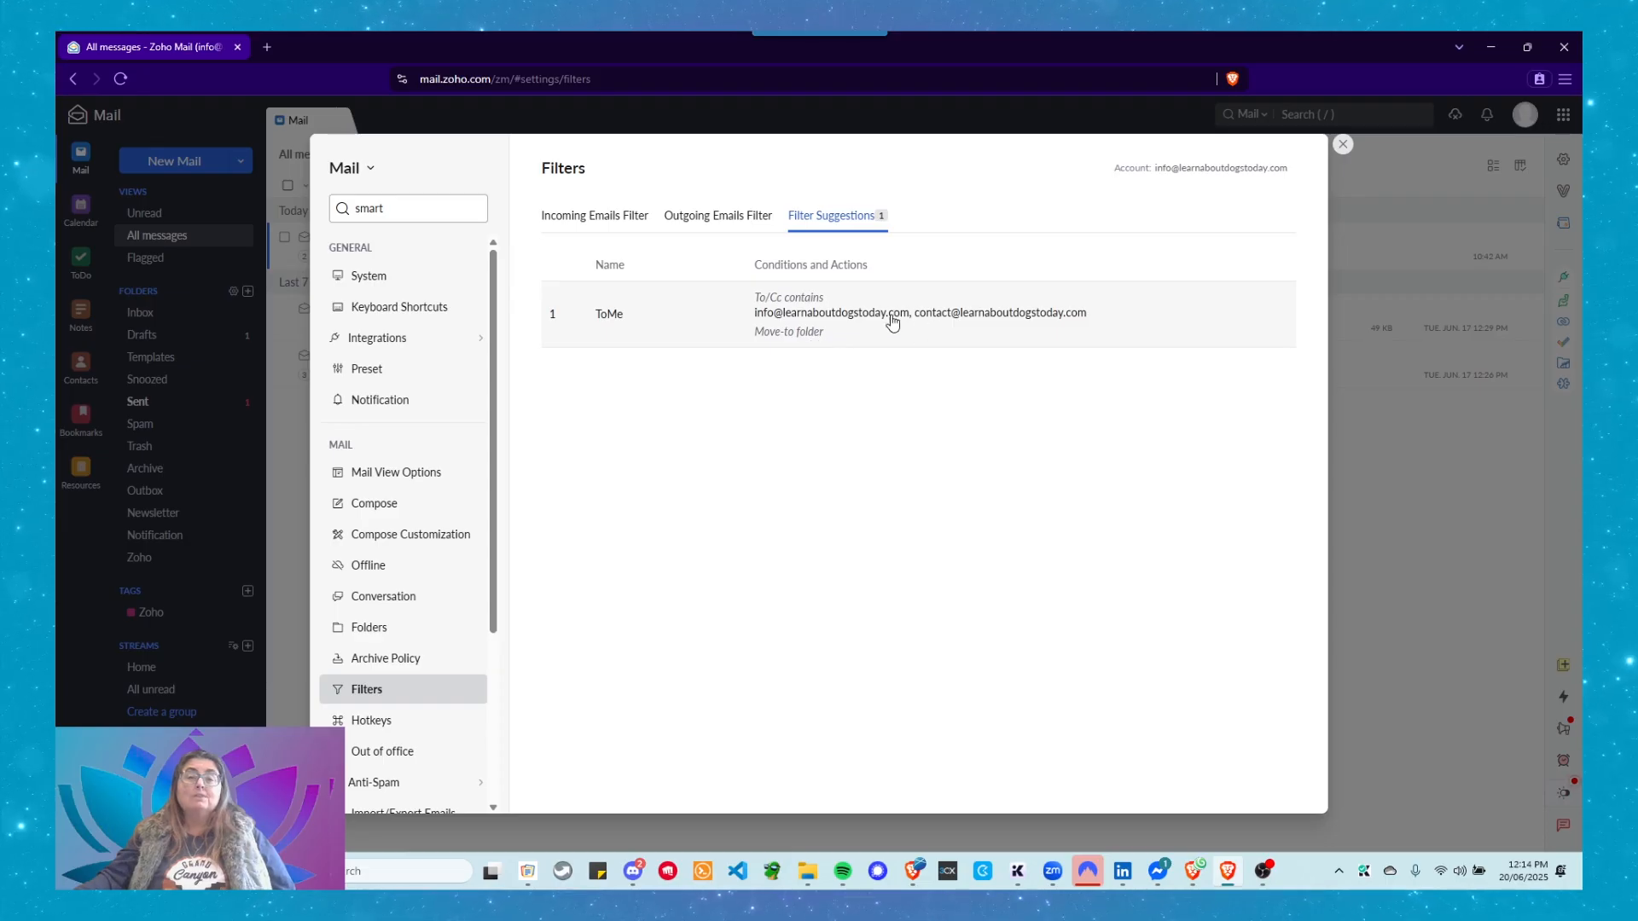
pyautogui.click(853, 332)
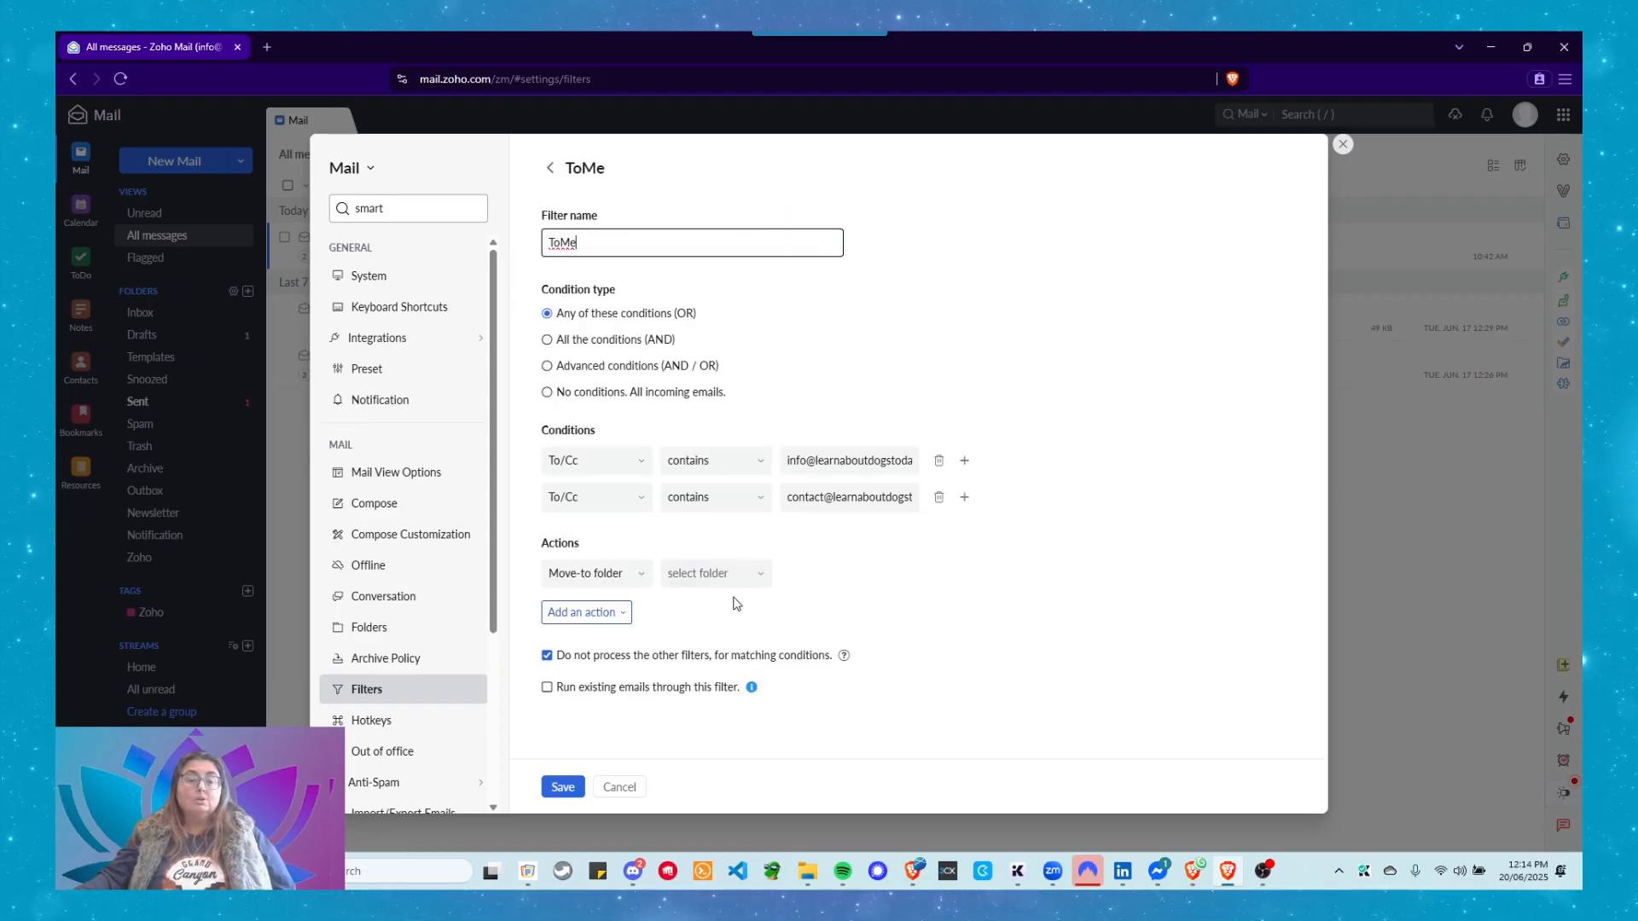
pyautogui.click(619, 787)
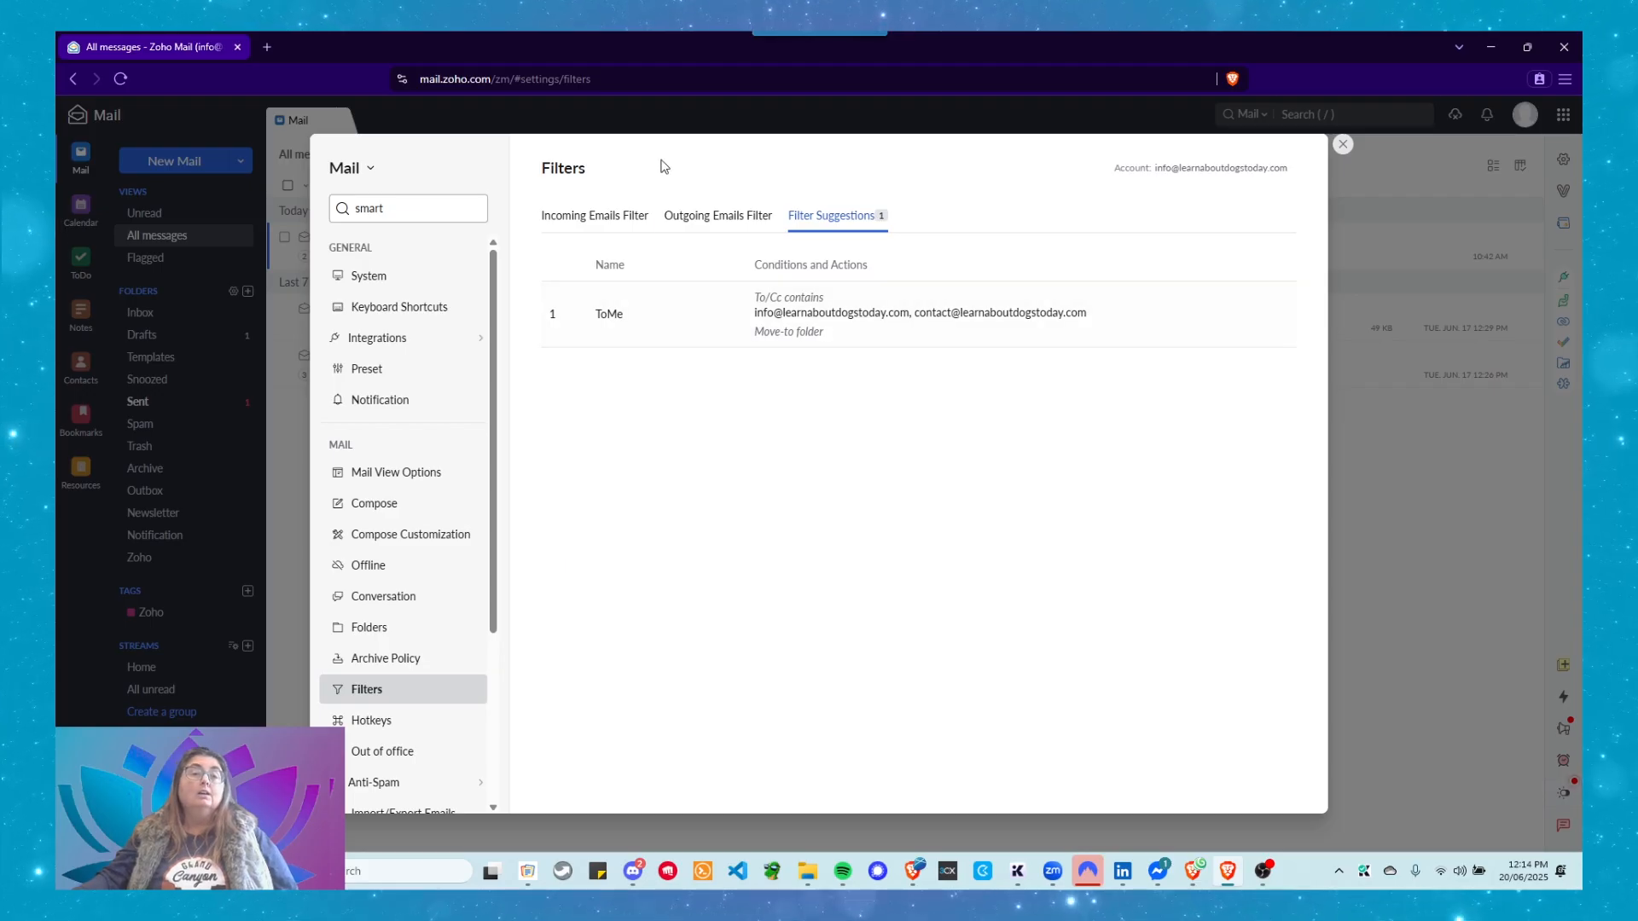
pyautogui.click(583, 220)
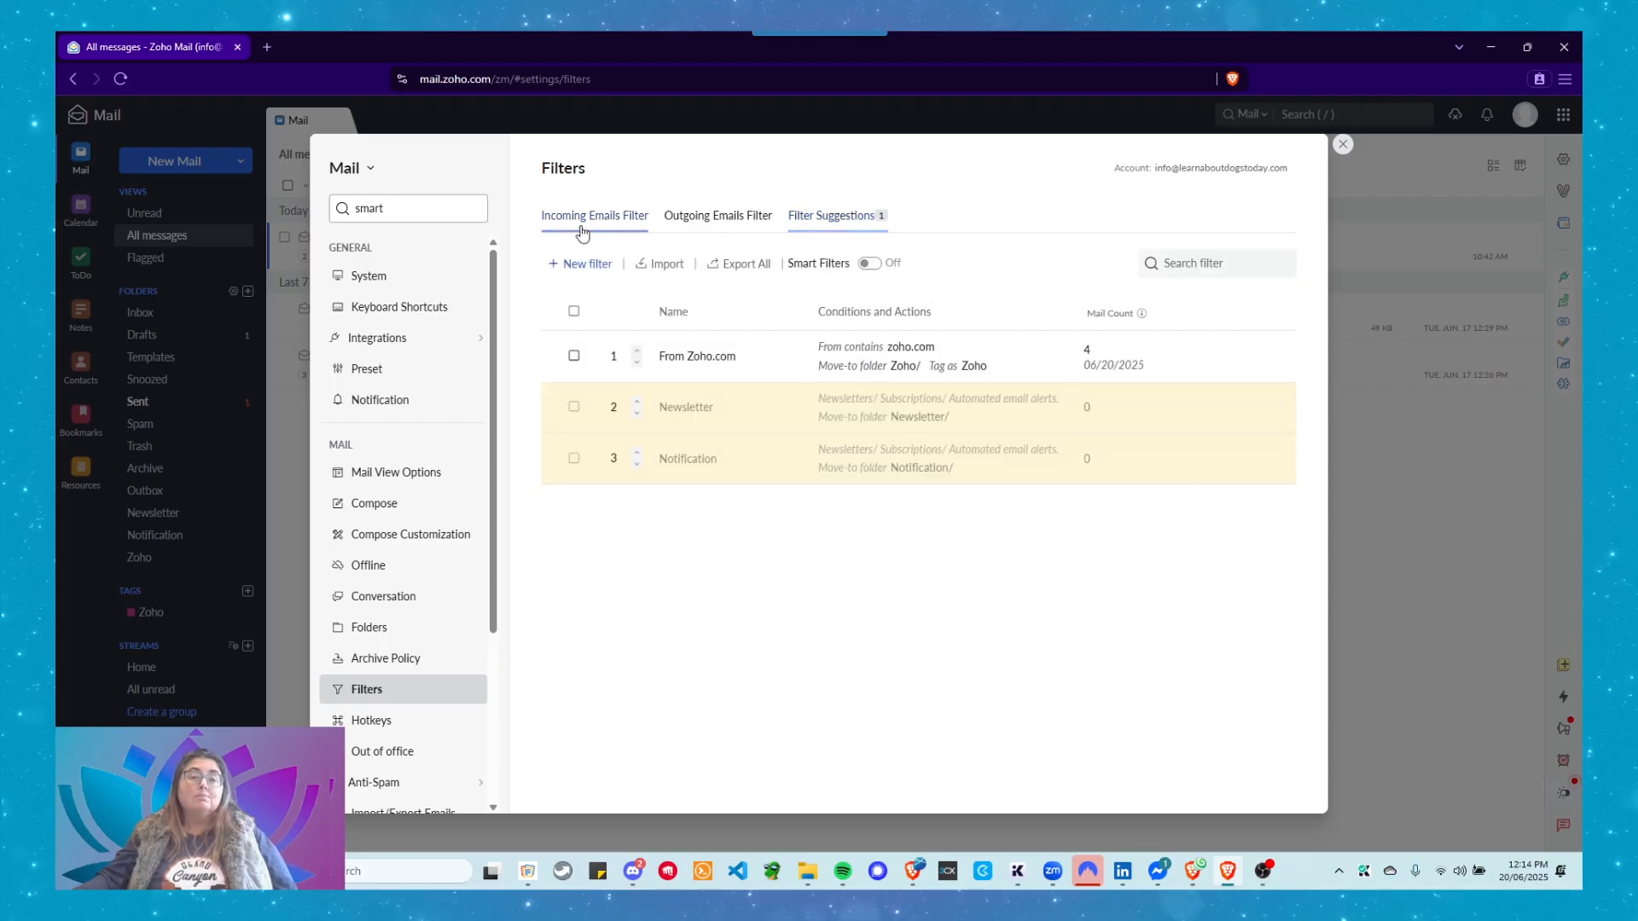
pyautogui.click(1341, 147)
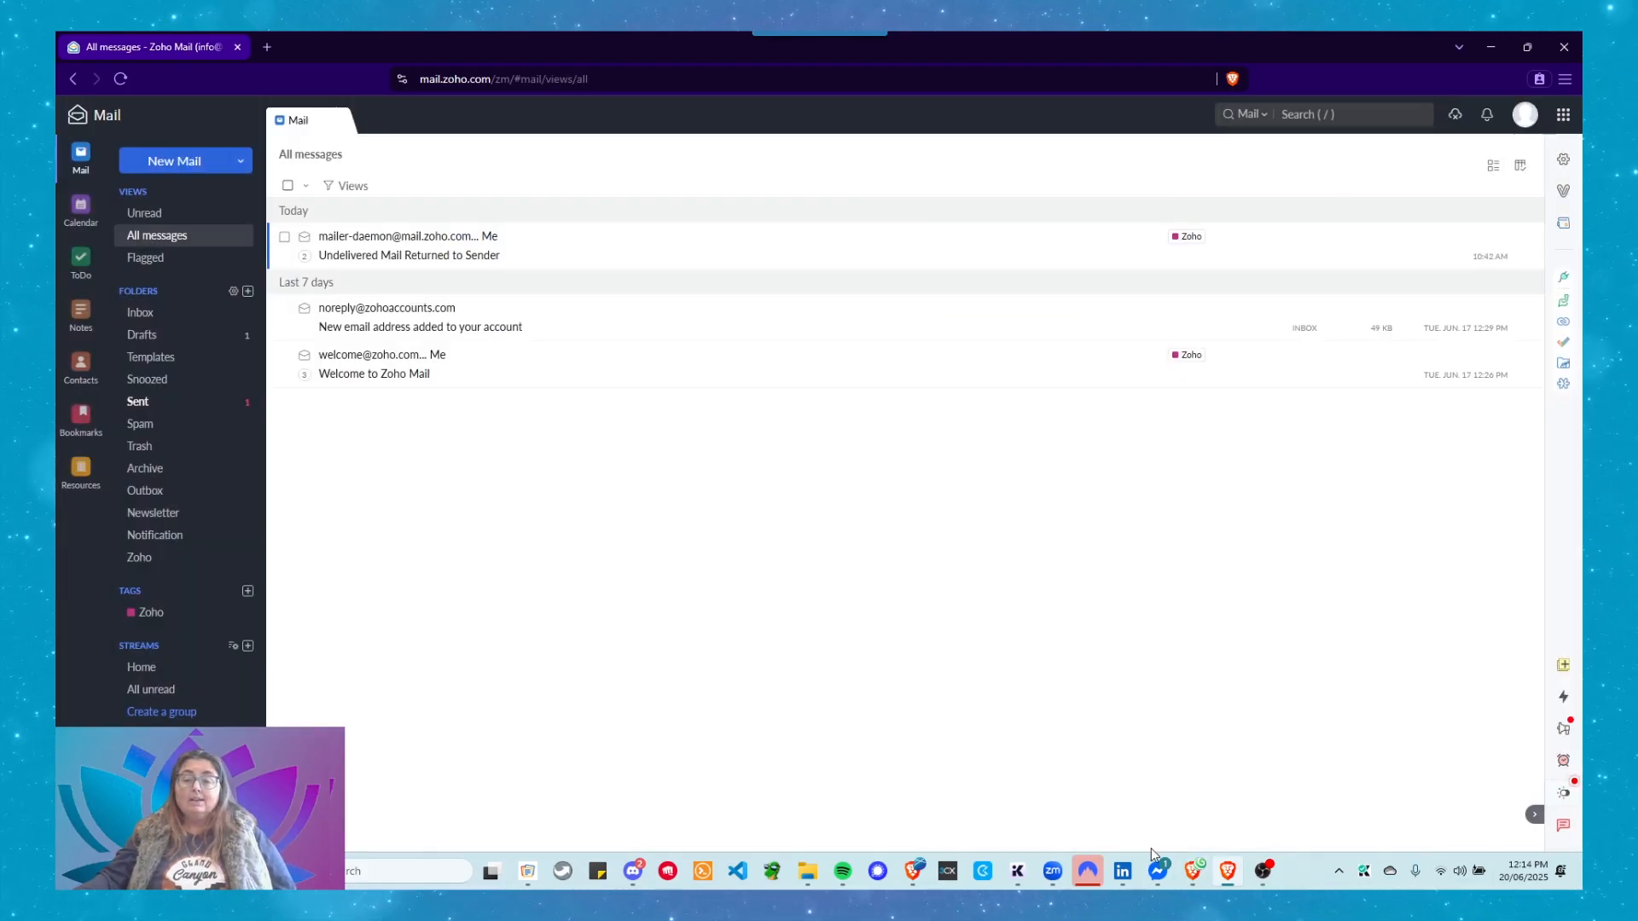